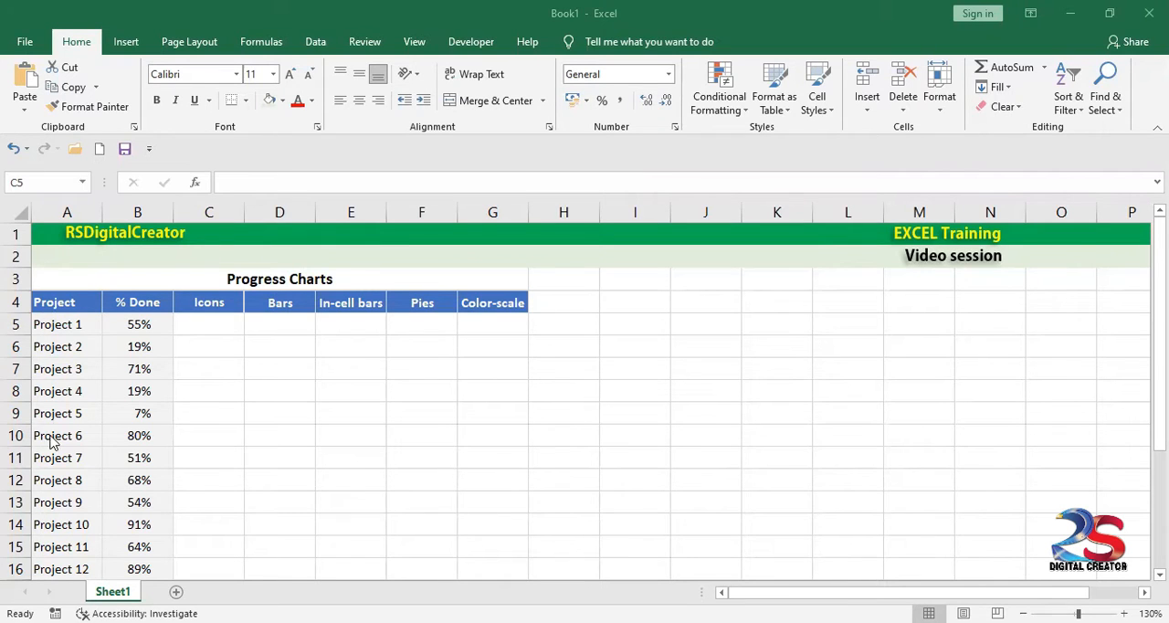
scroll(49, 548, down, 4)
scroll(49, 545, up, 4)
scroll(135, 457, down, 3)
scroll(133, 482, up, 2)
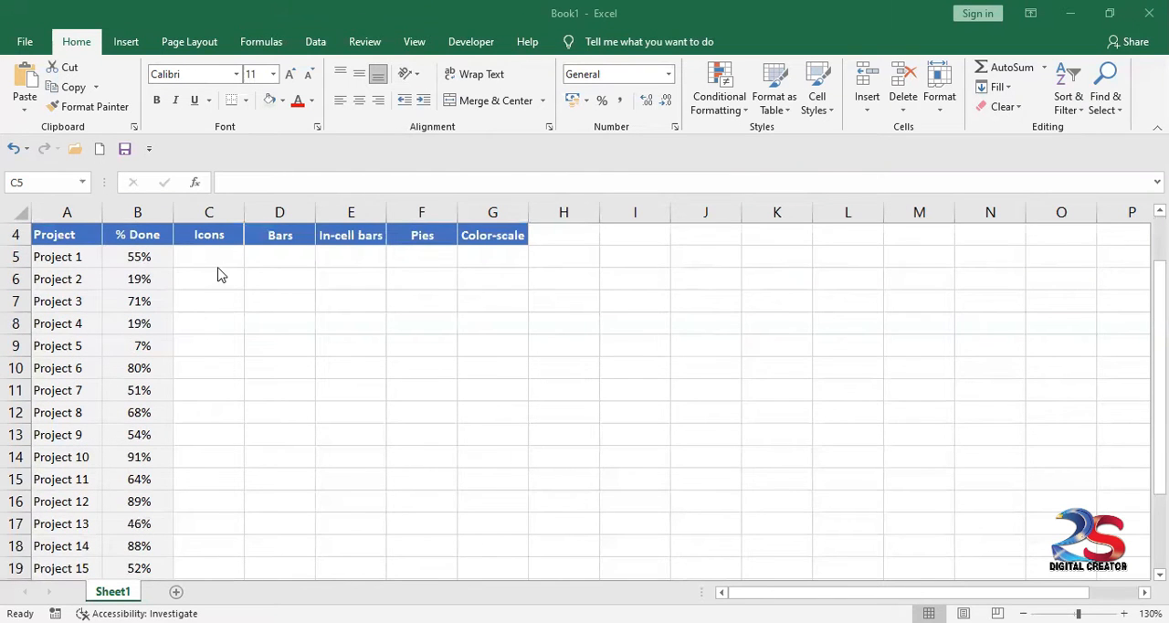
scroll(264, 411, up, 1)
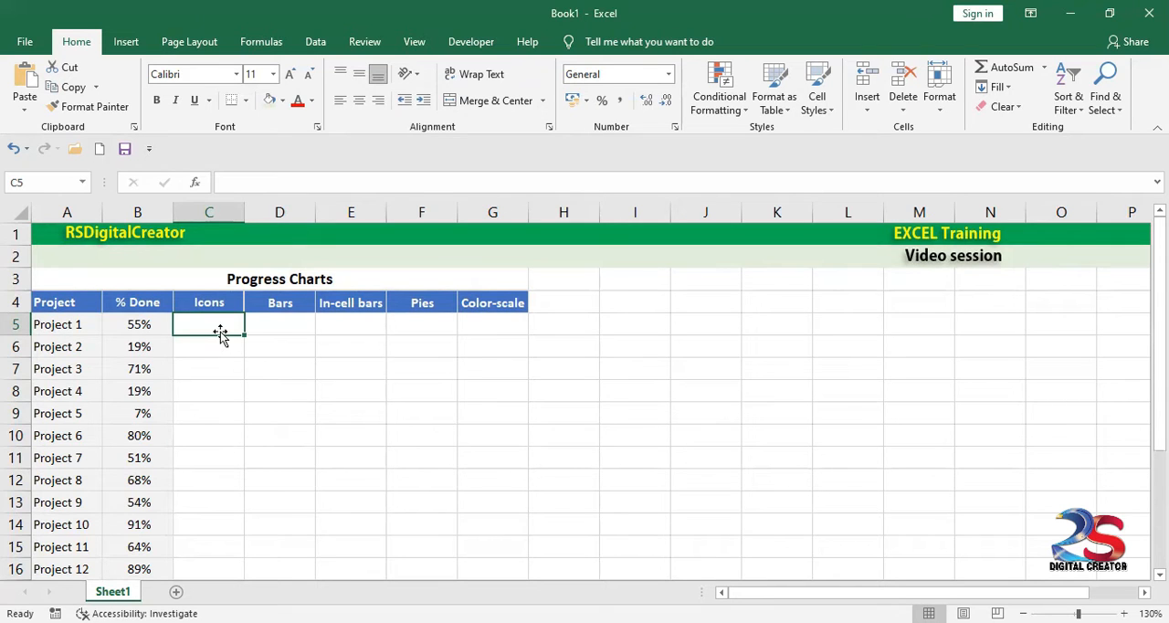
click(159, 334)
drag(159, 335, 151, 430)
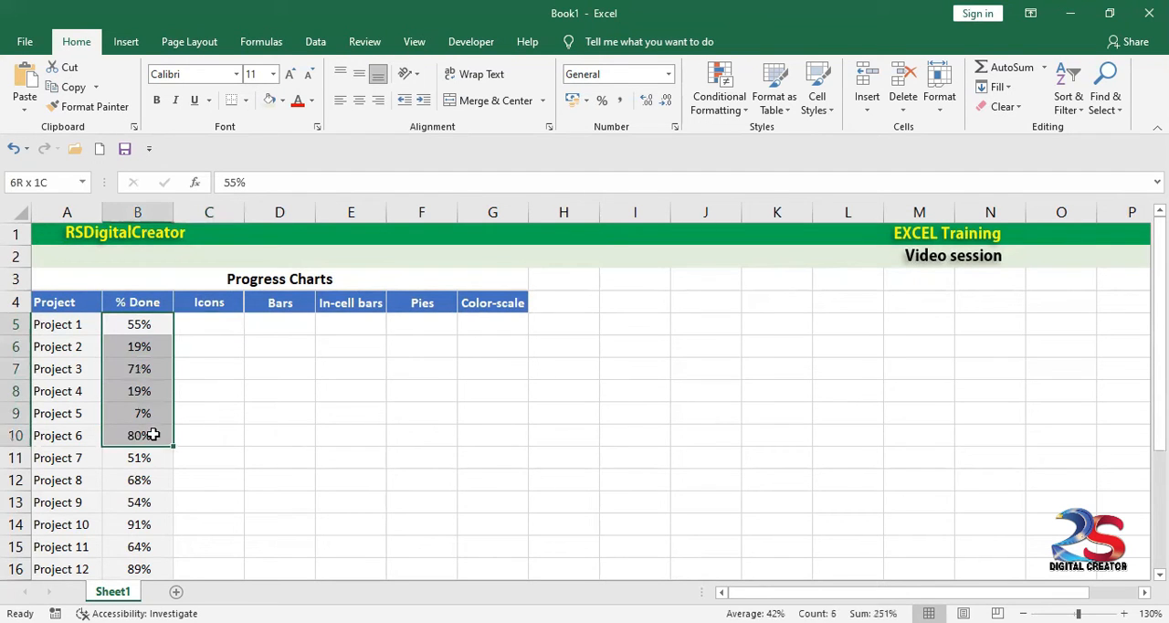
click(196, 331)
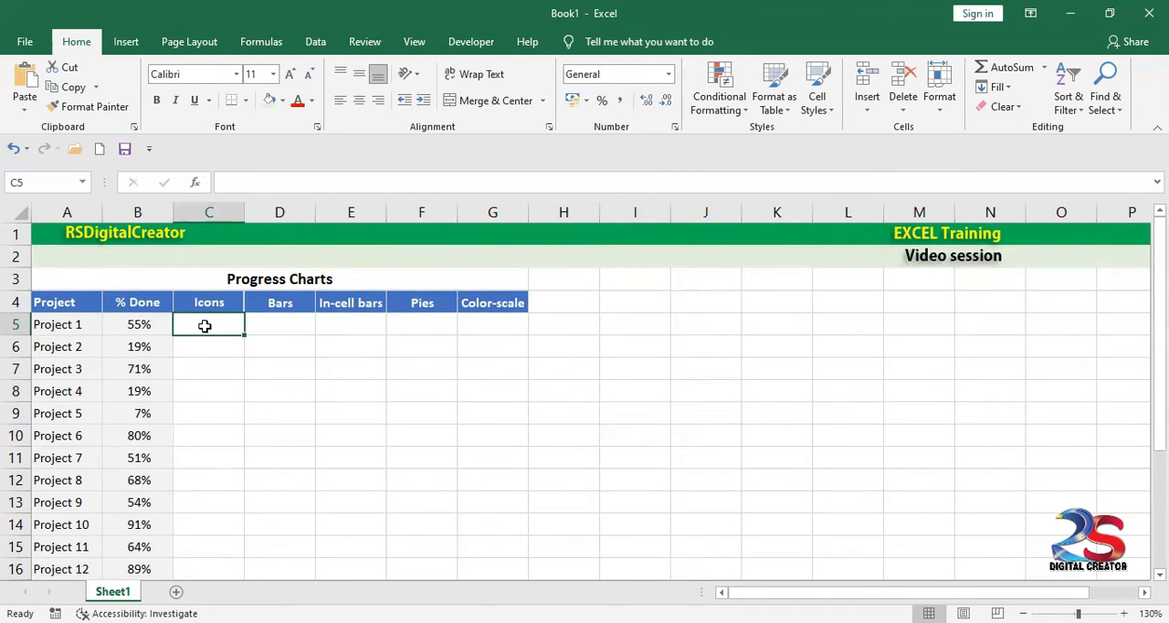
Step: Start a custom icon-set conditional formatting rule for the Icons column cells C5:C24
drag(204, 326, 199, 544)
scroll(207, 465, down, 2)
scroll(239, 520, up, 2)
scroll(239, 514, up, 2)
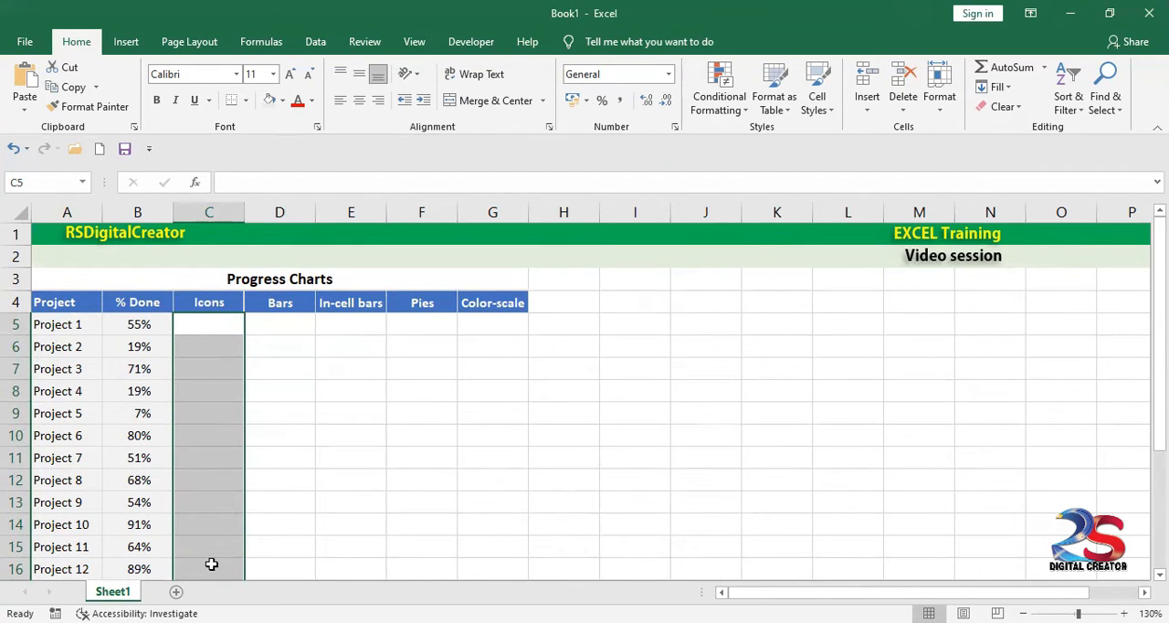
click(744, 111)
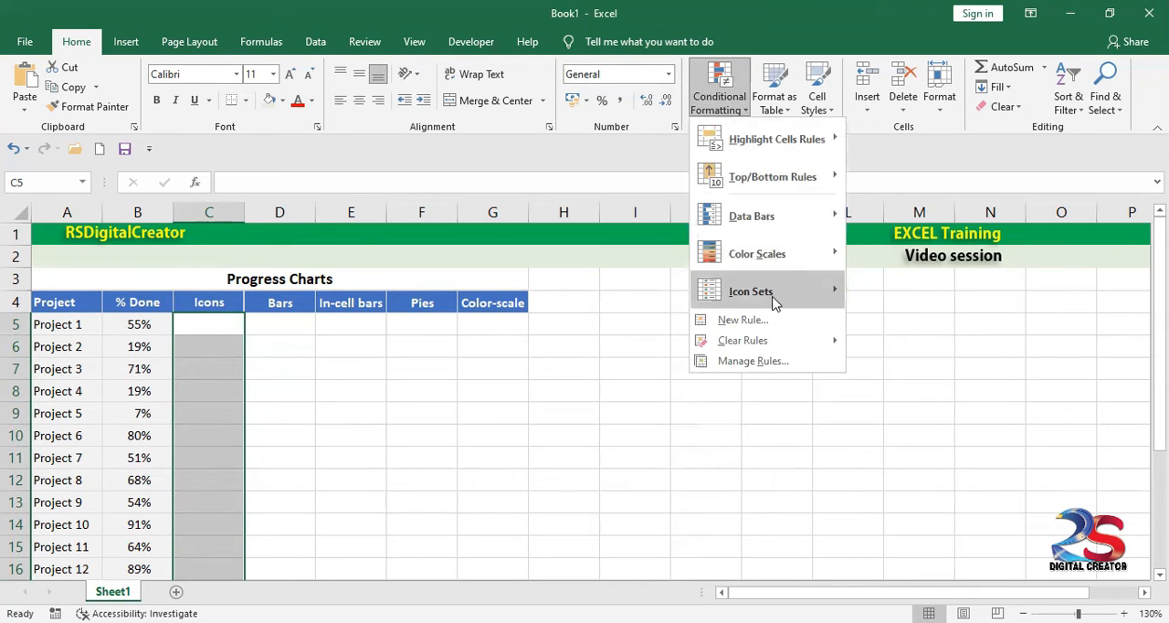
mouse_move(768, 297)
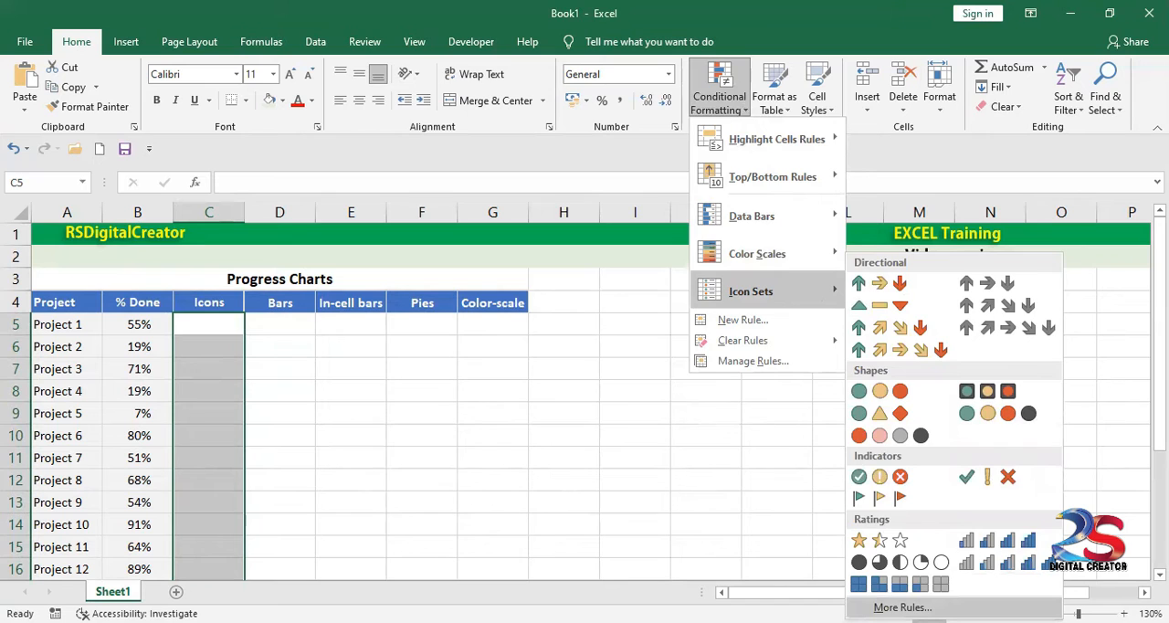
click(902, 606)
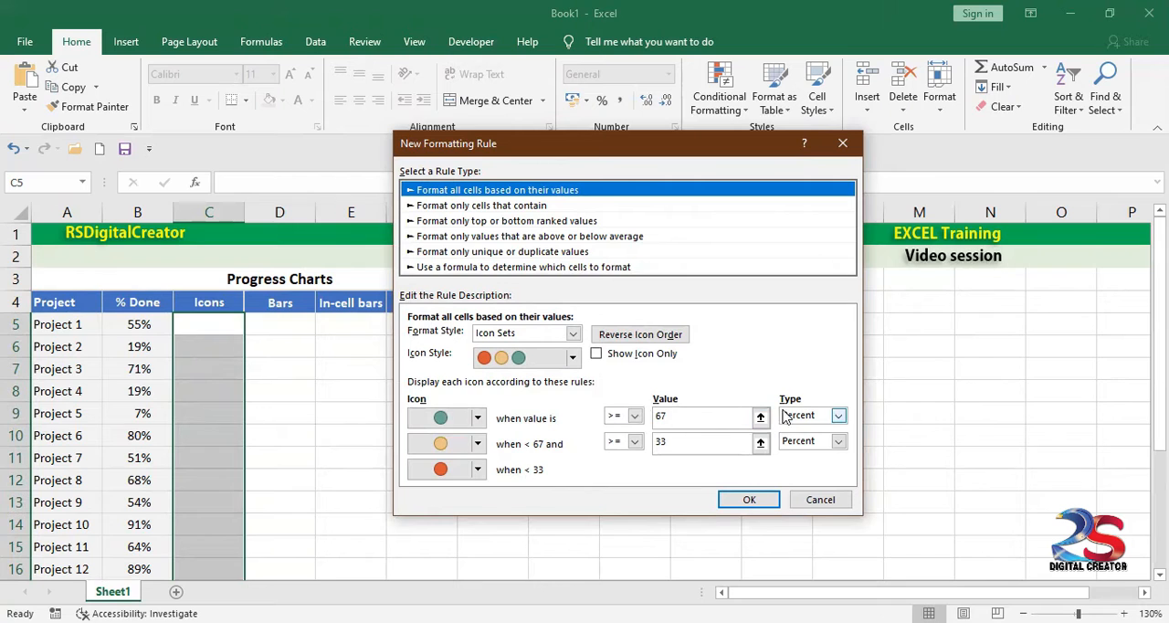
Step: Set the percent thresholds to 80 for the green icon and 50 for the yellow one, and apply the rule showing icons only
click(838, 417)
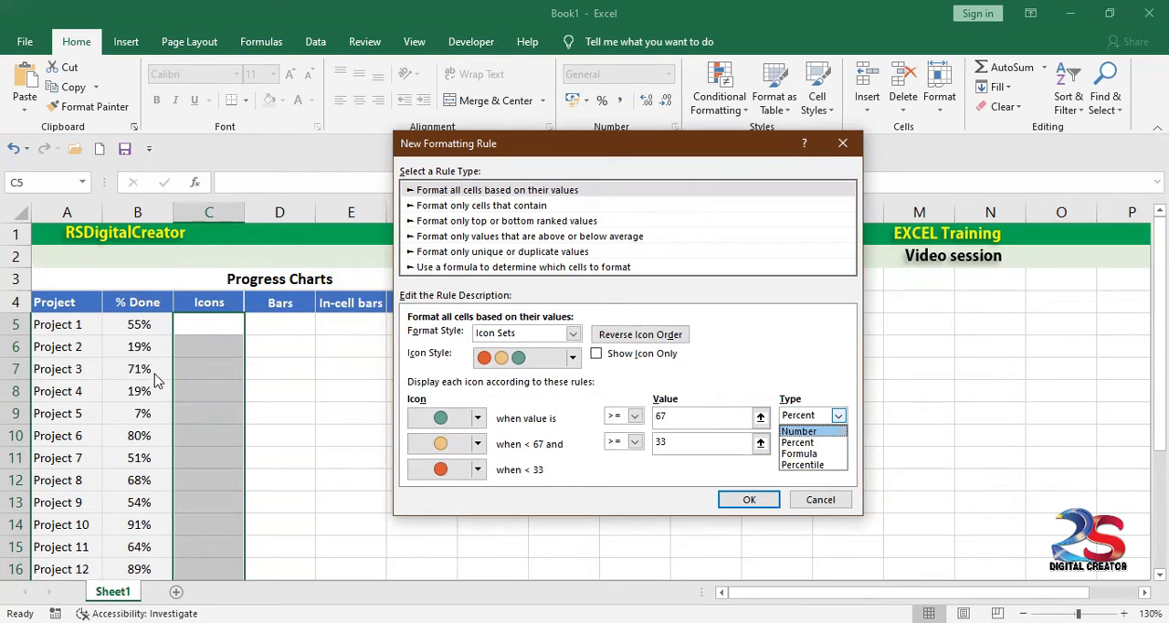
click(809, 442)
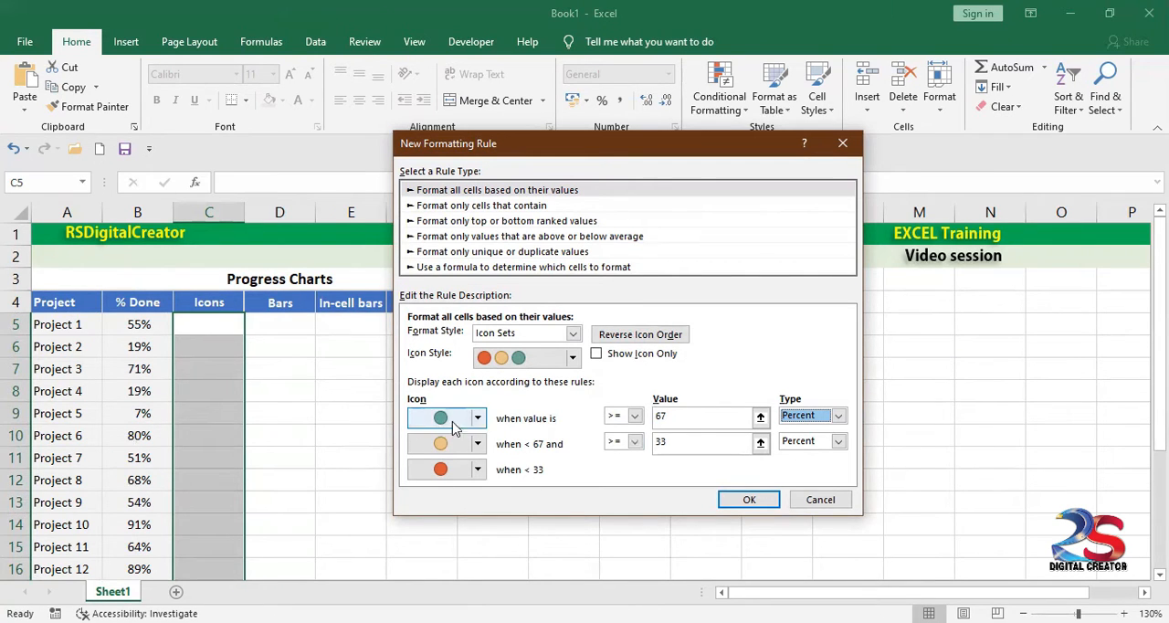
double_click(659, 415)
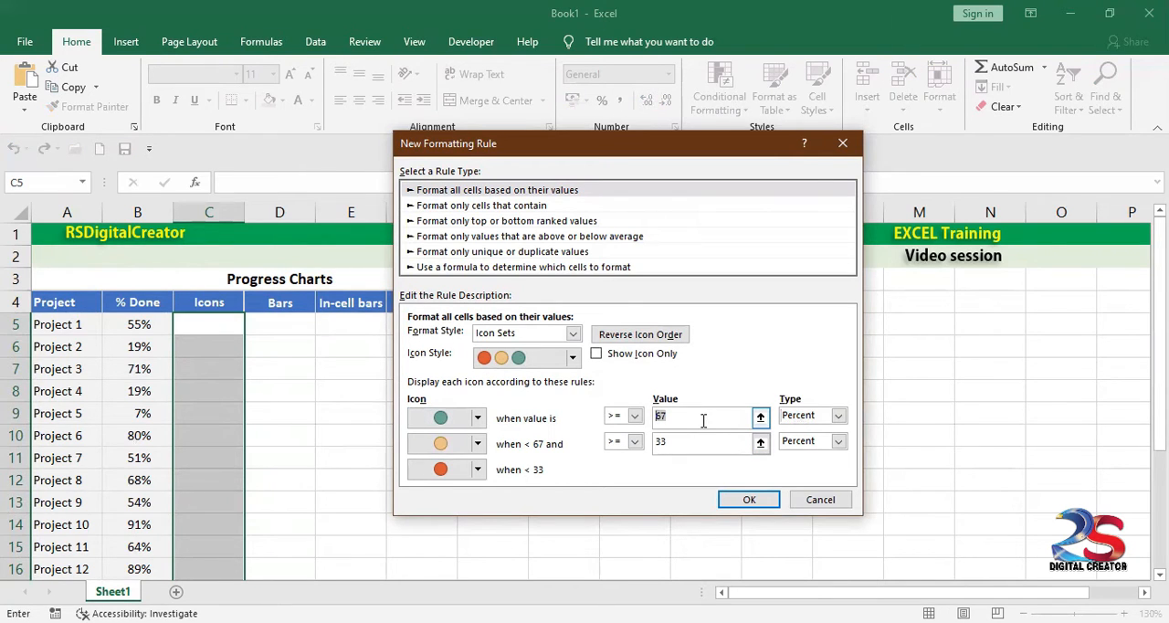
text(80)
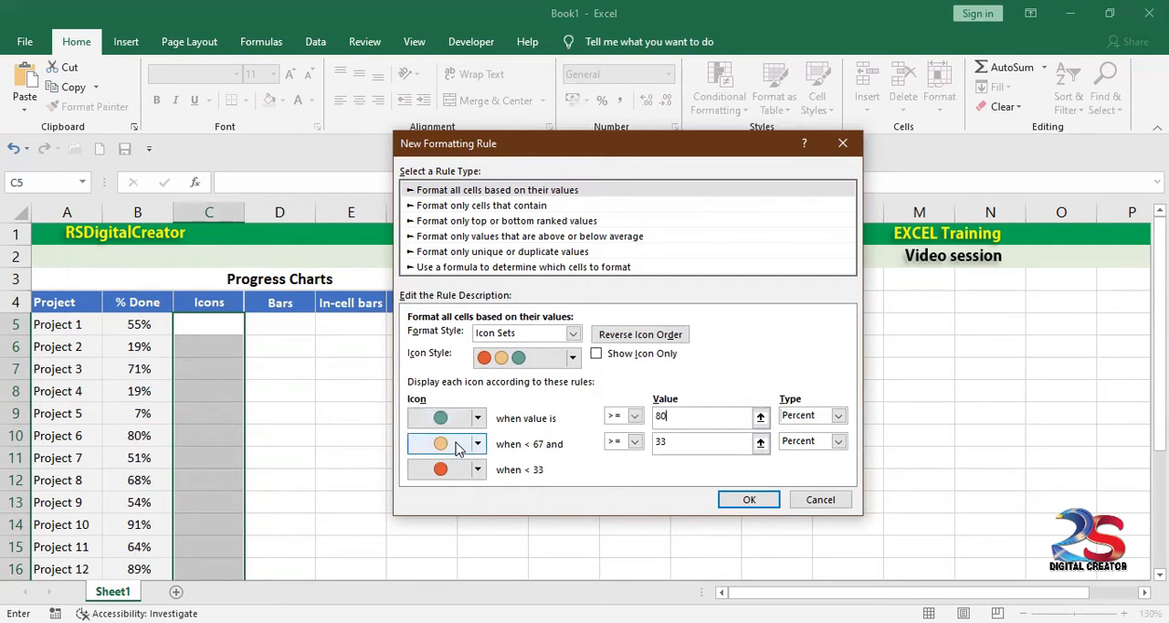
double_click(657, 441)
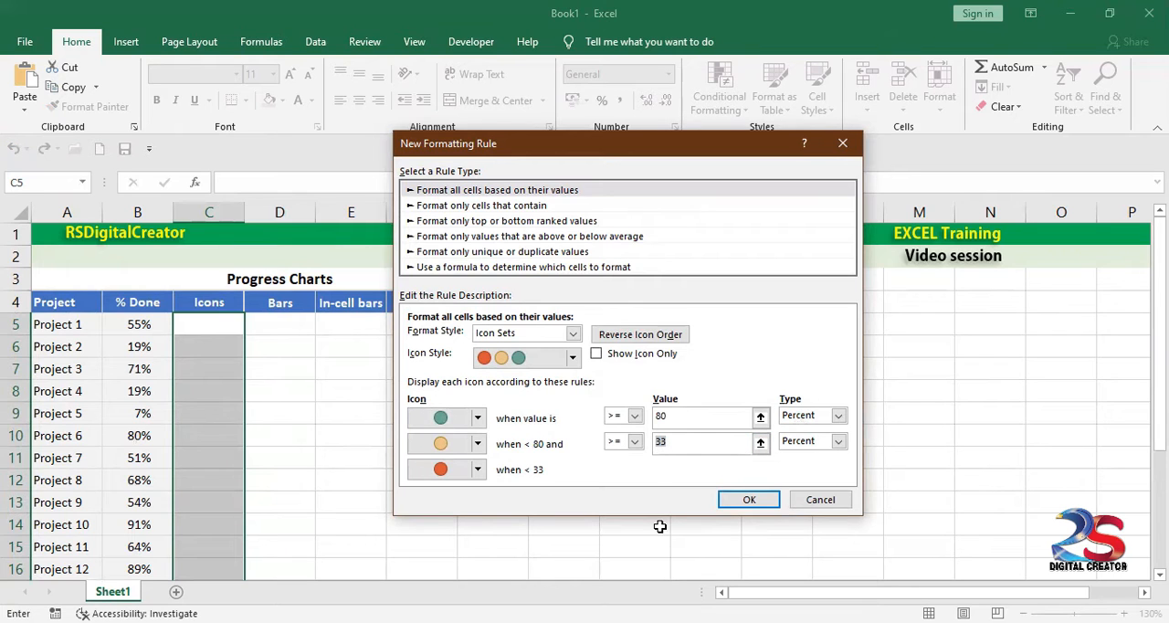
text(50)
click(441, 475)
click(598, 355)
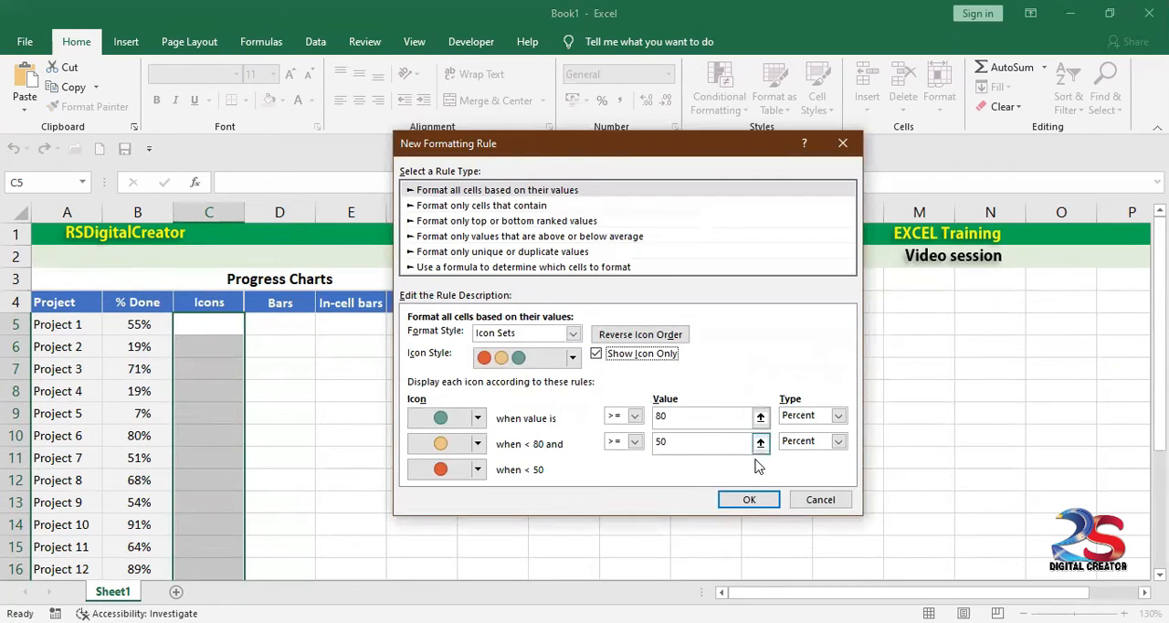
click(767, 502)
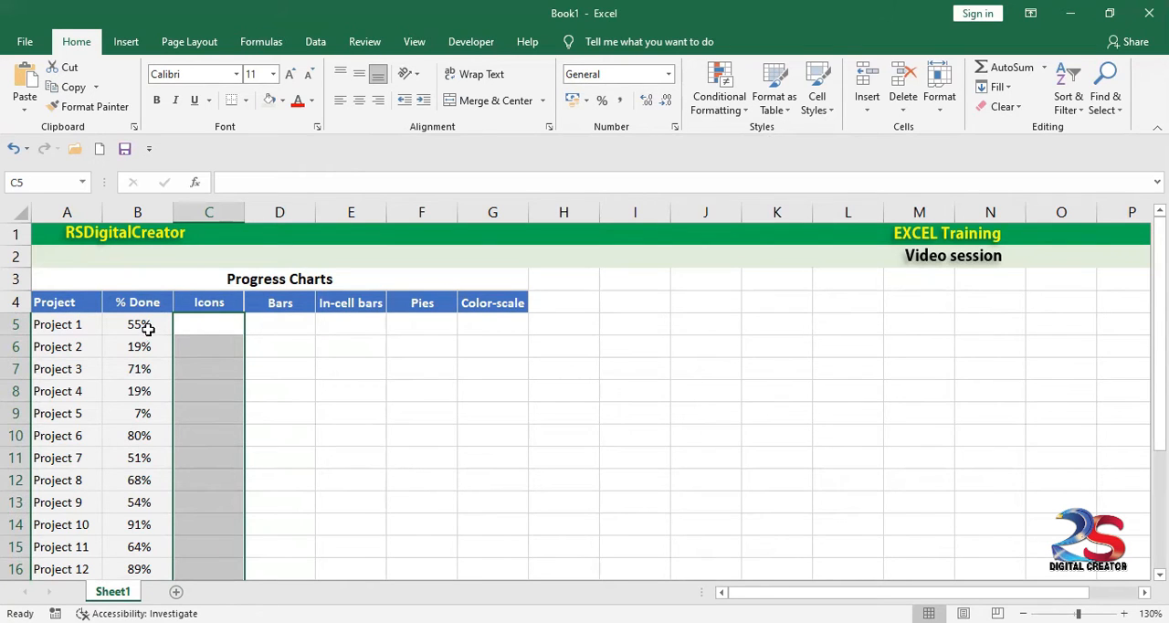
Step: Enter =B5 in C5 and fill the formula down the Icons column to C24
double_click(198, 328)
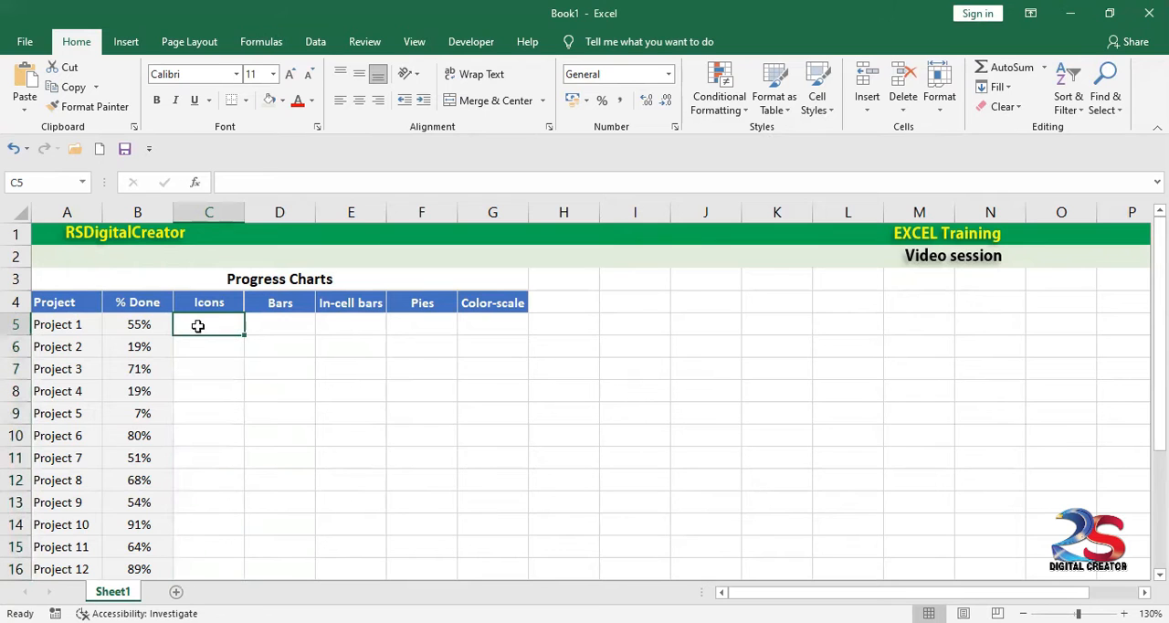
text(=)
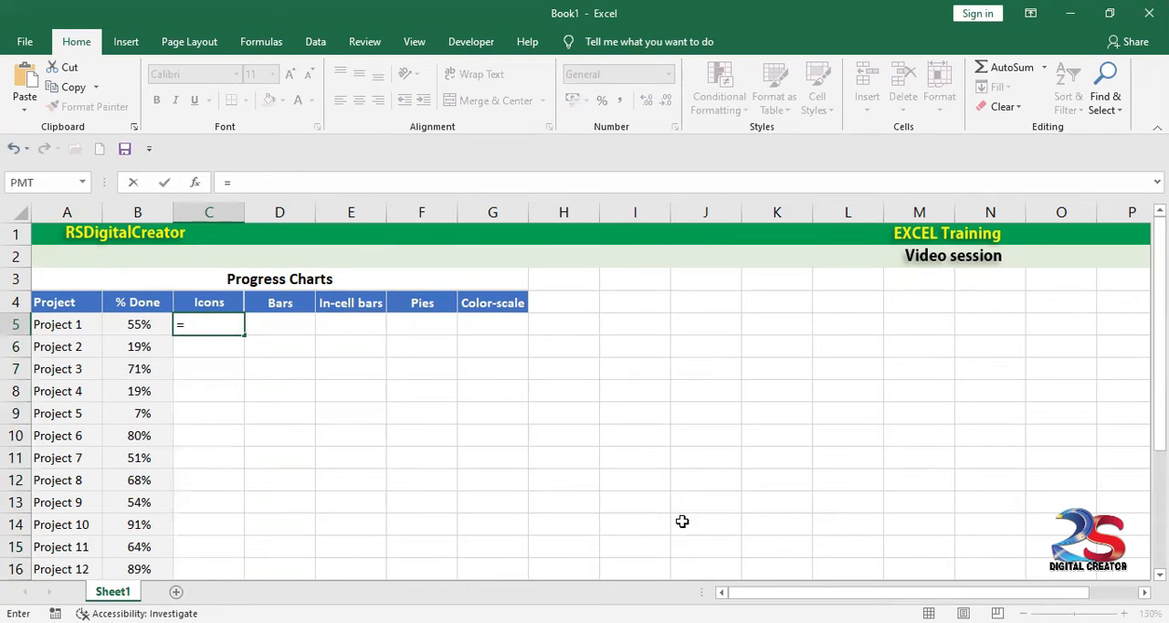
click(136, 322)
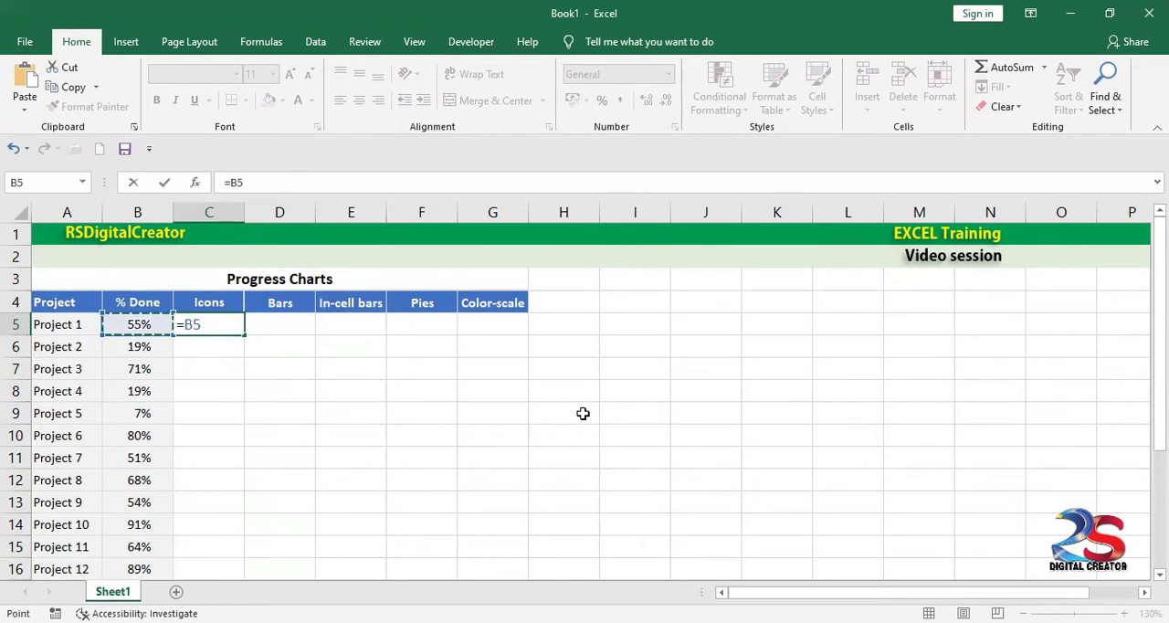
key(Return)
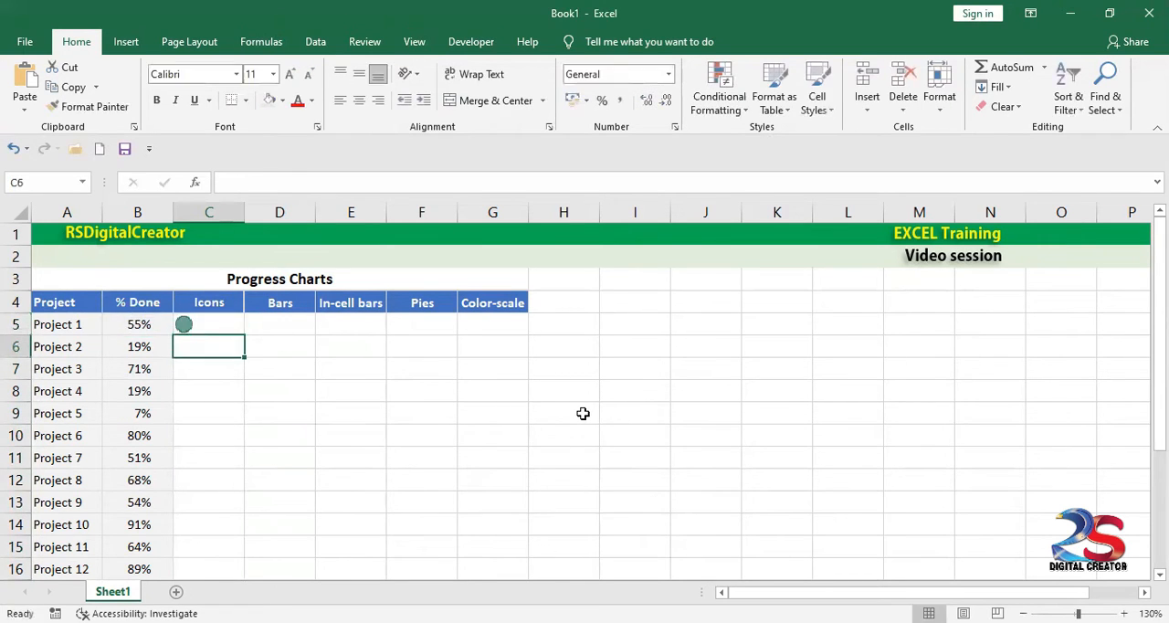
click(201, 324)
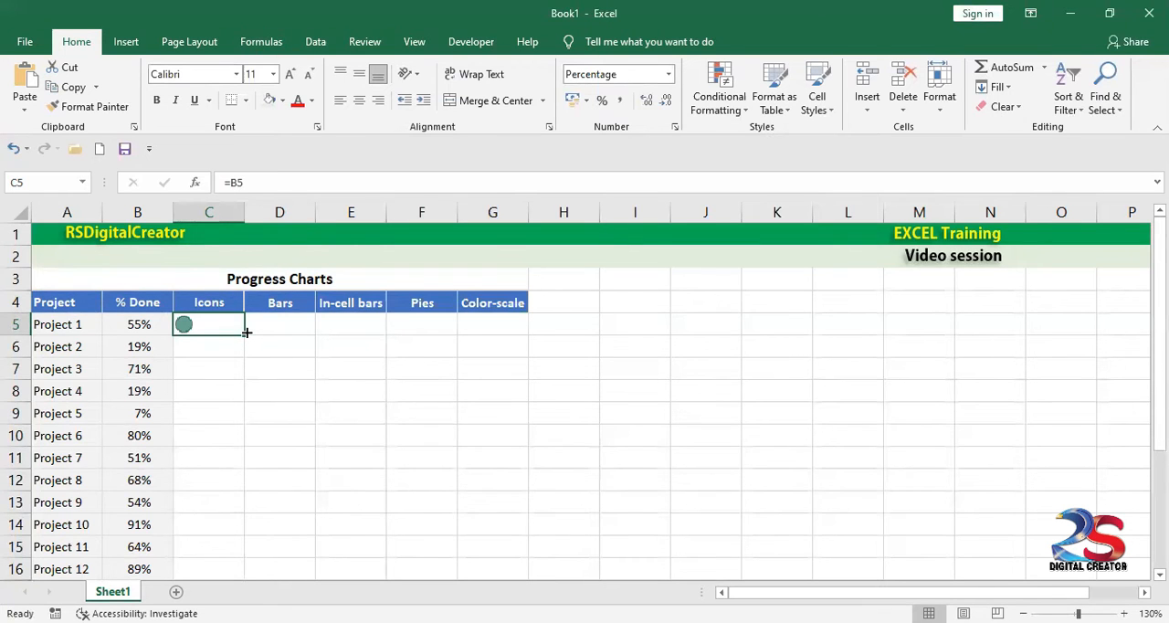
drag(243, 334, 217, 555)
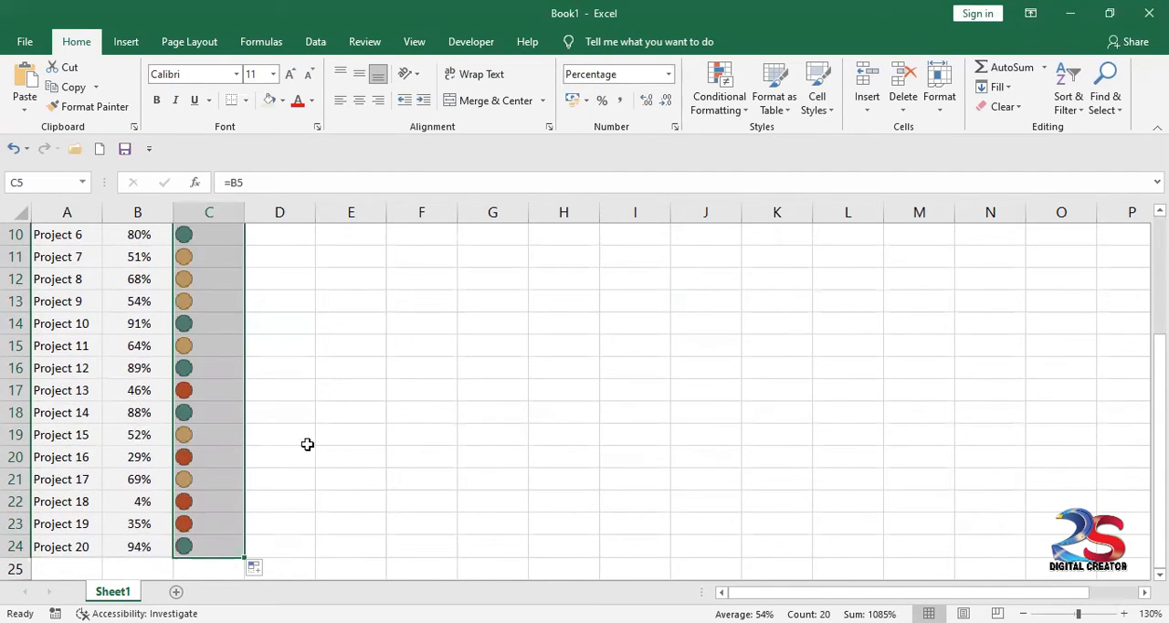
click(236, 419)
scroll(306, 417, up, 3)
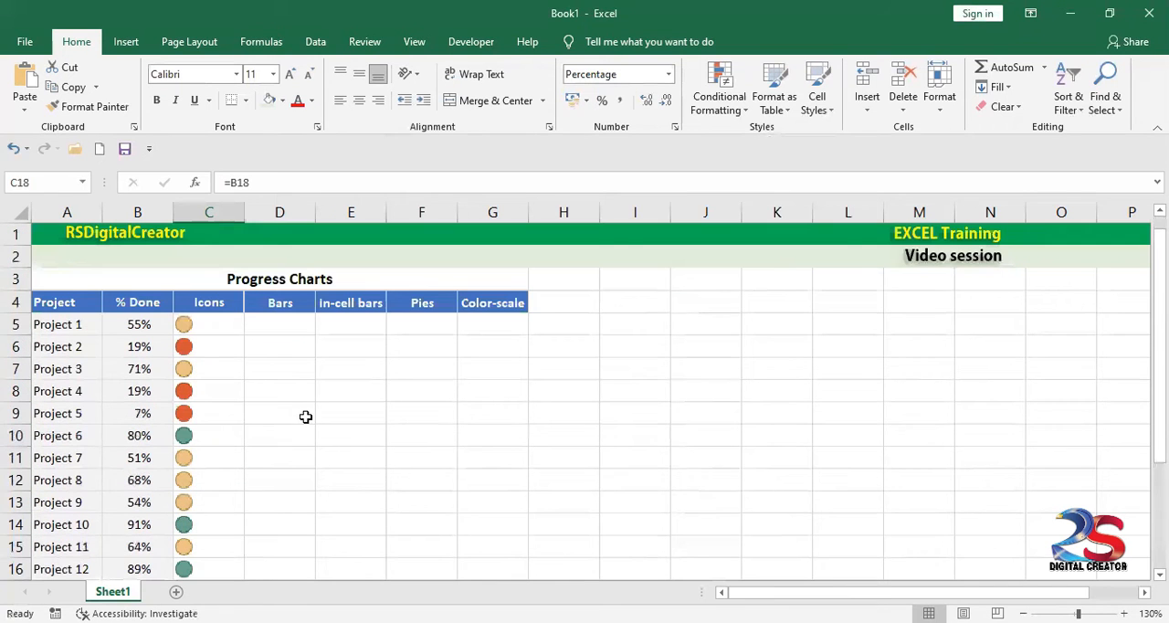
Step: Compare the icon colours in the Icons column with the matching % Done values
click(218, 323)
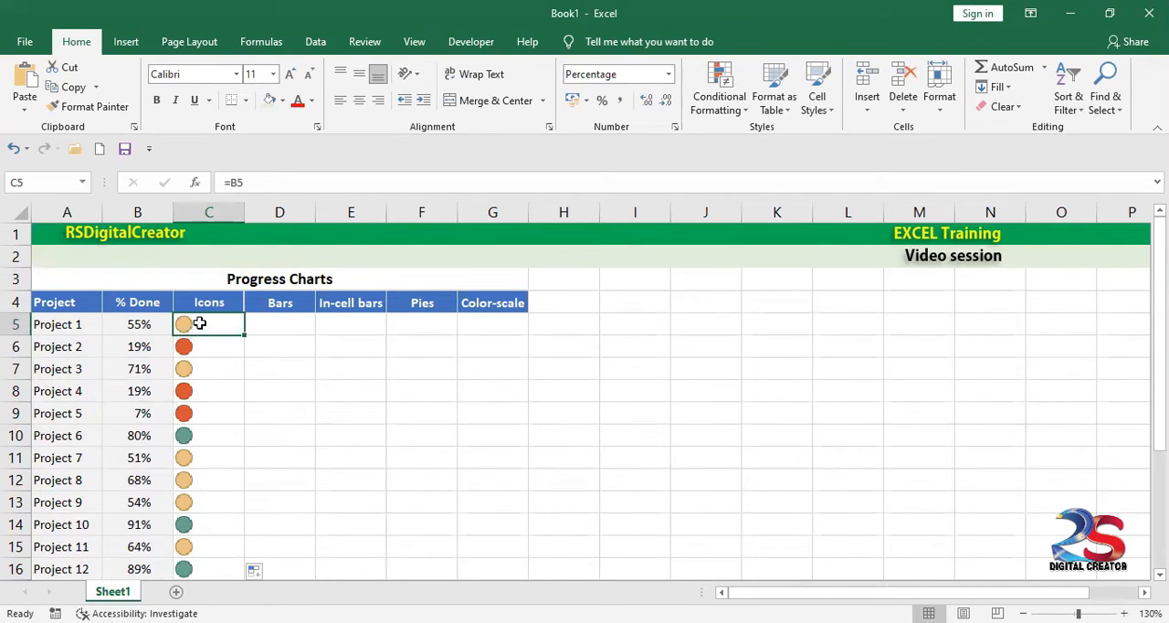
click(142, 351)
click(209, 345)
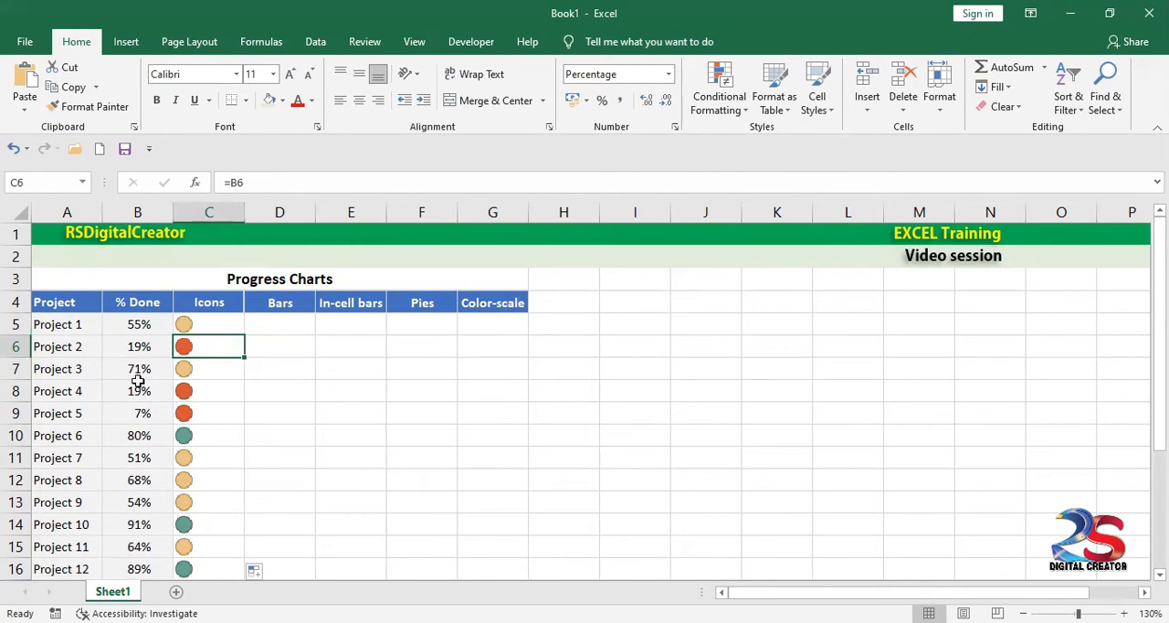
click(133, 437)
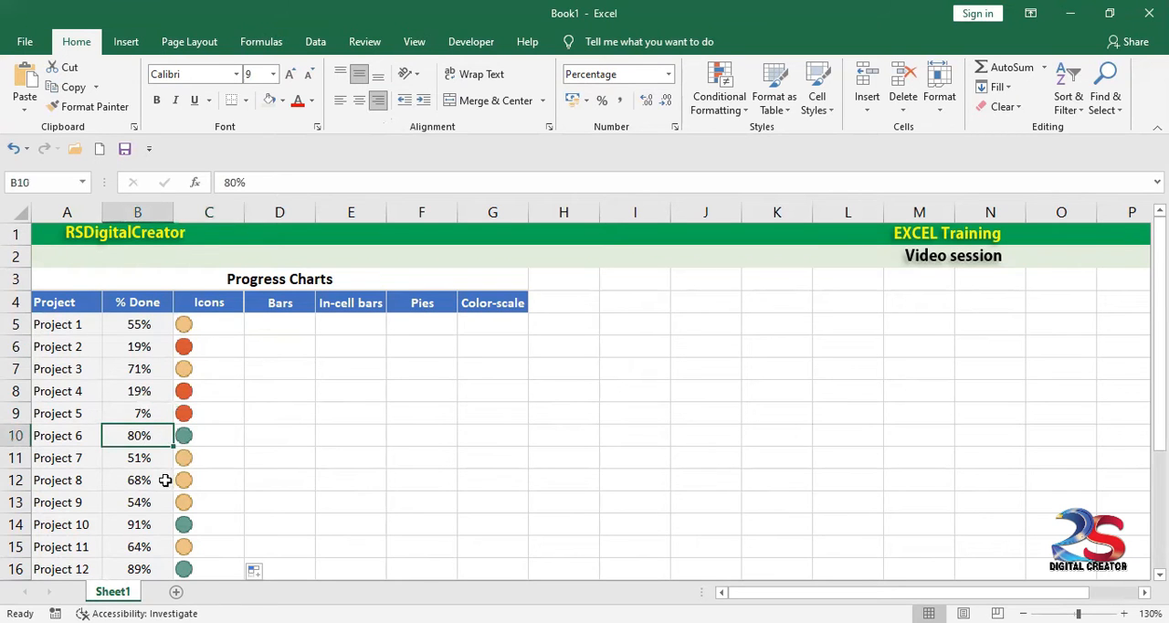
scroll(165, 480, down, 2)
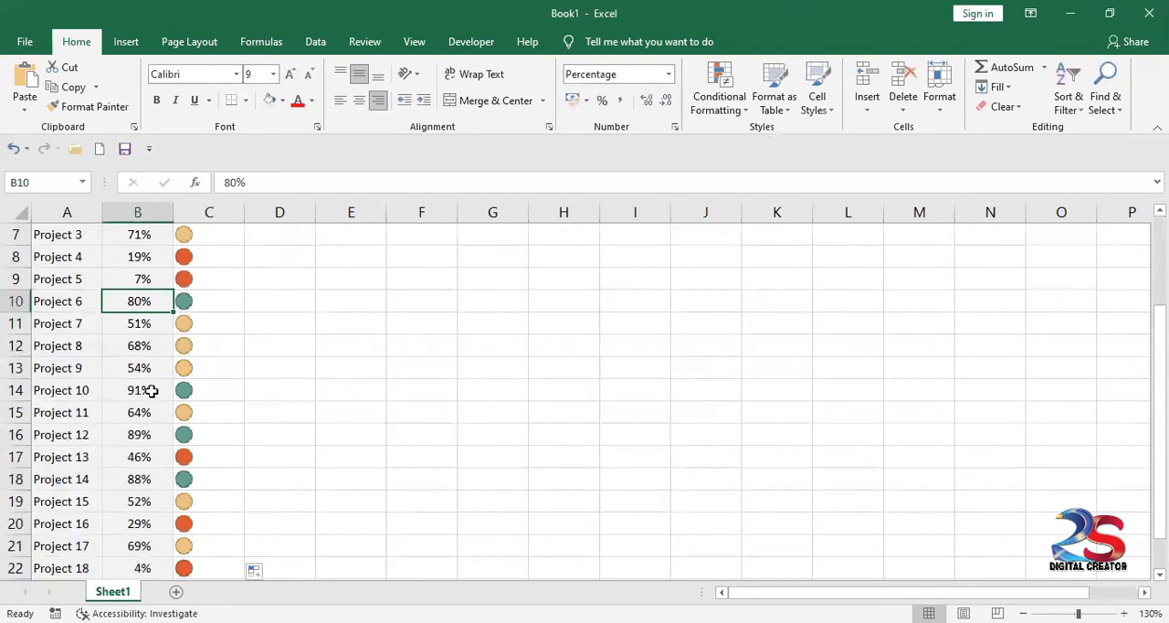
click(140, 390)
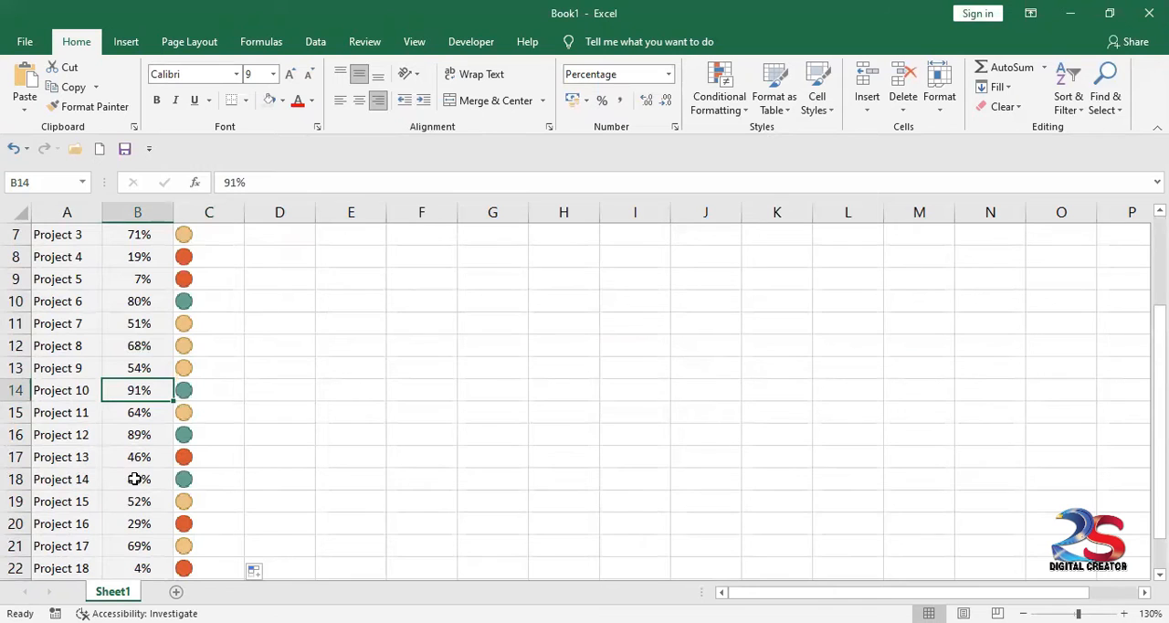
click(187, 412)
click(144, 412)
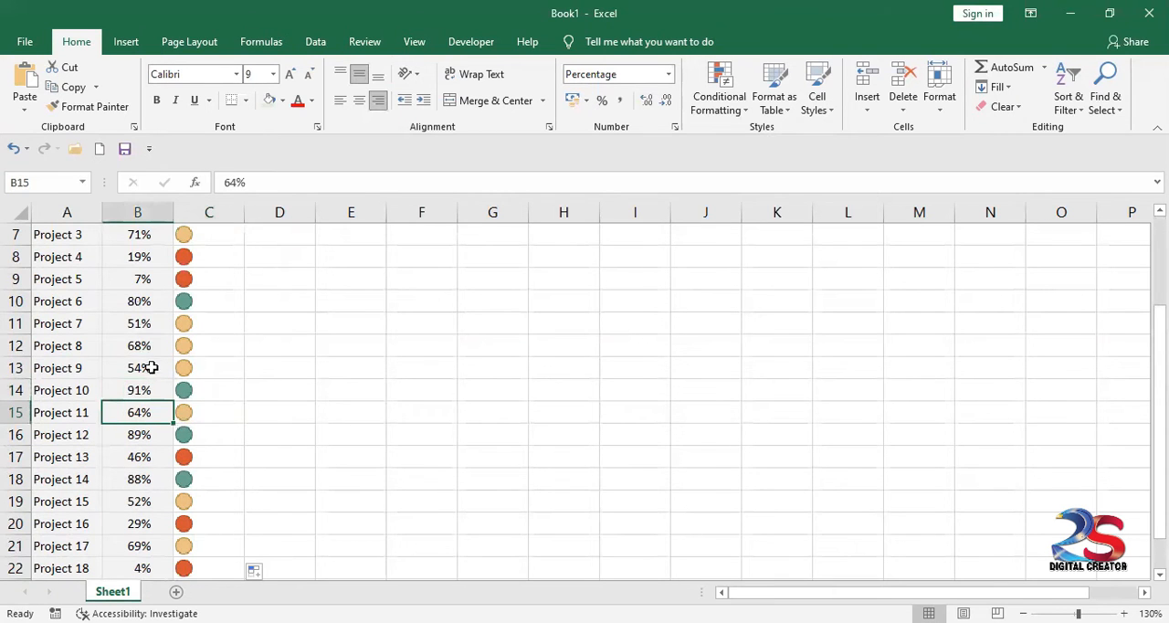
scroll(165, 498, up, 2)
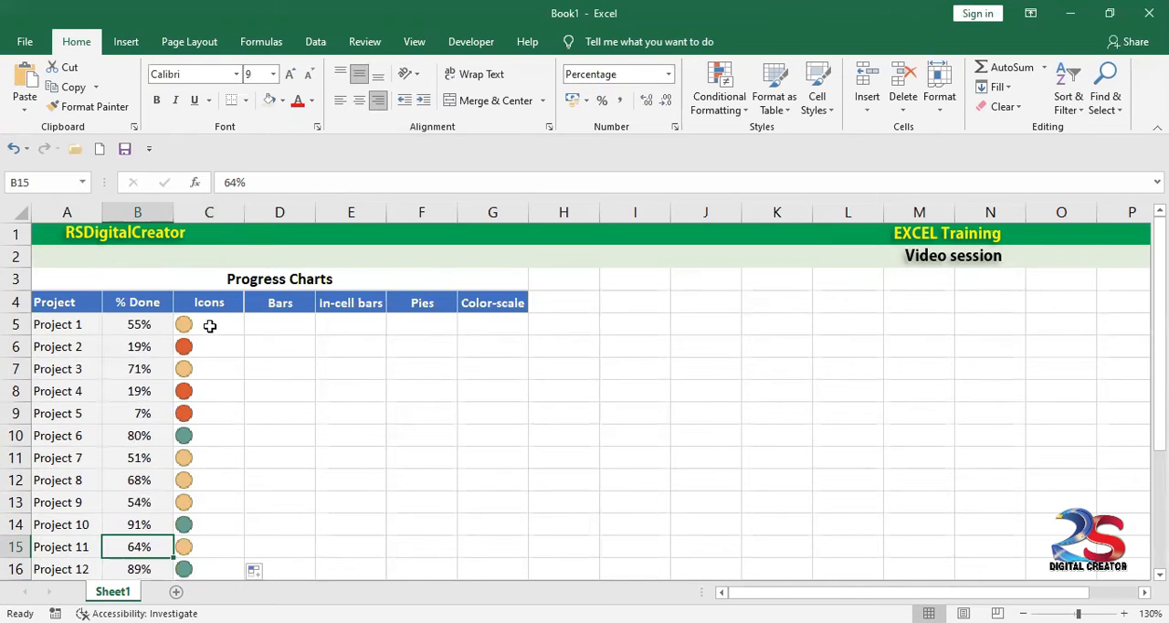
Step: Center the icons horizontally in C5:C24
drag(209, 323, 220, 579)
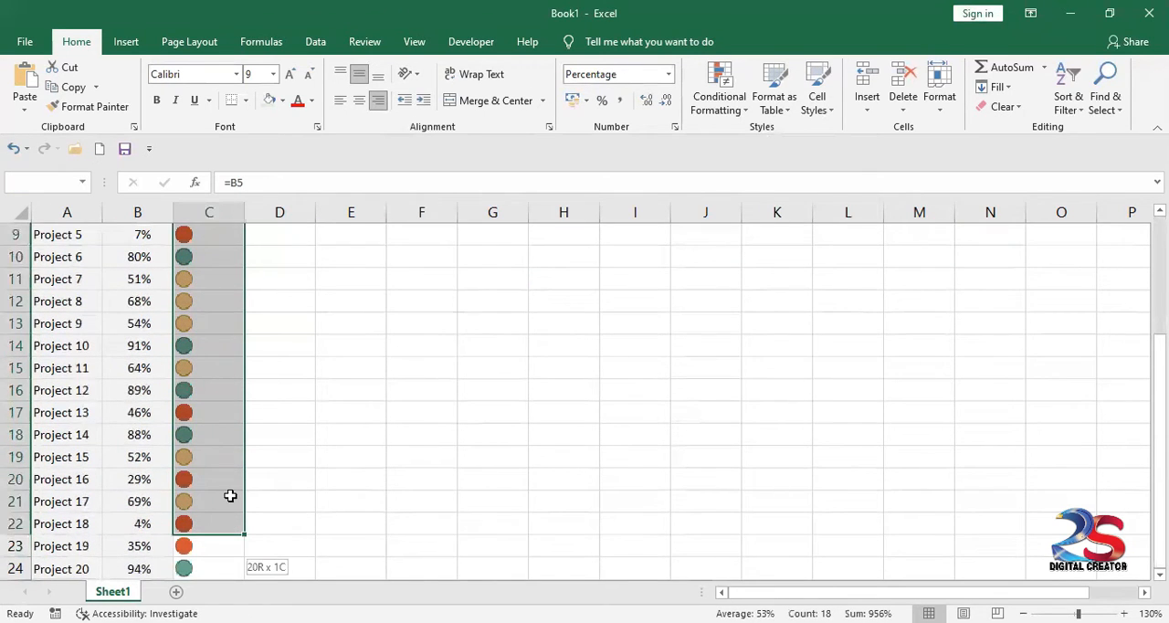
drag(230, 495, 230, 502)
click(358, 101)
scroll(279, 438, up, 4)
click(279, 436)
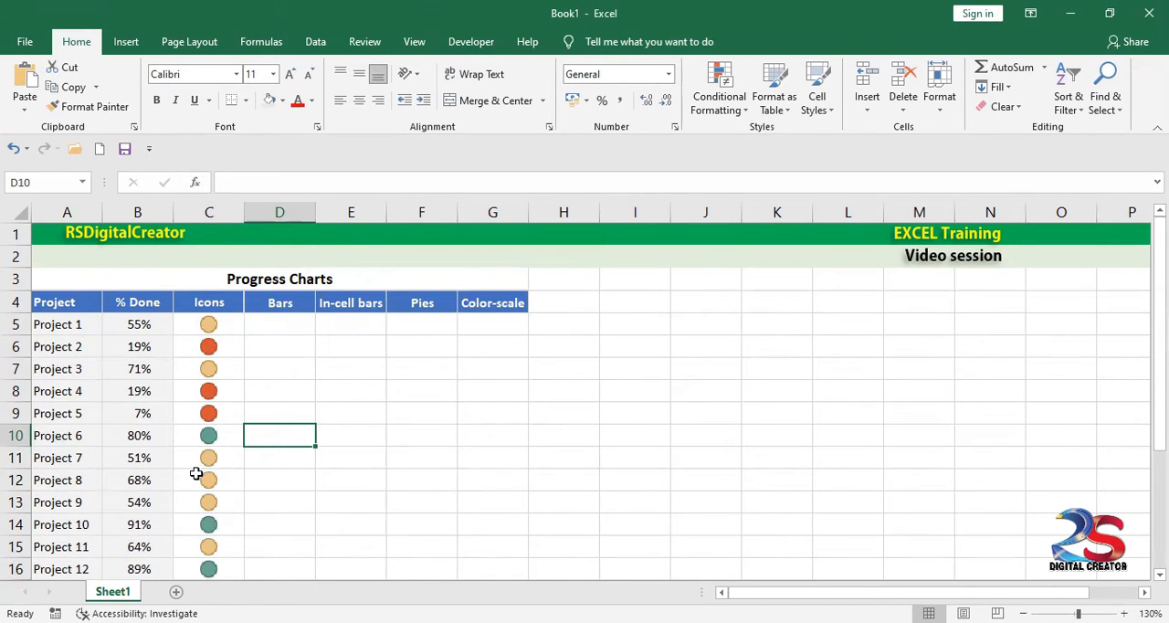
scroll(216, 553, down, 3)
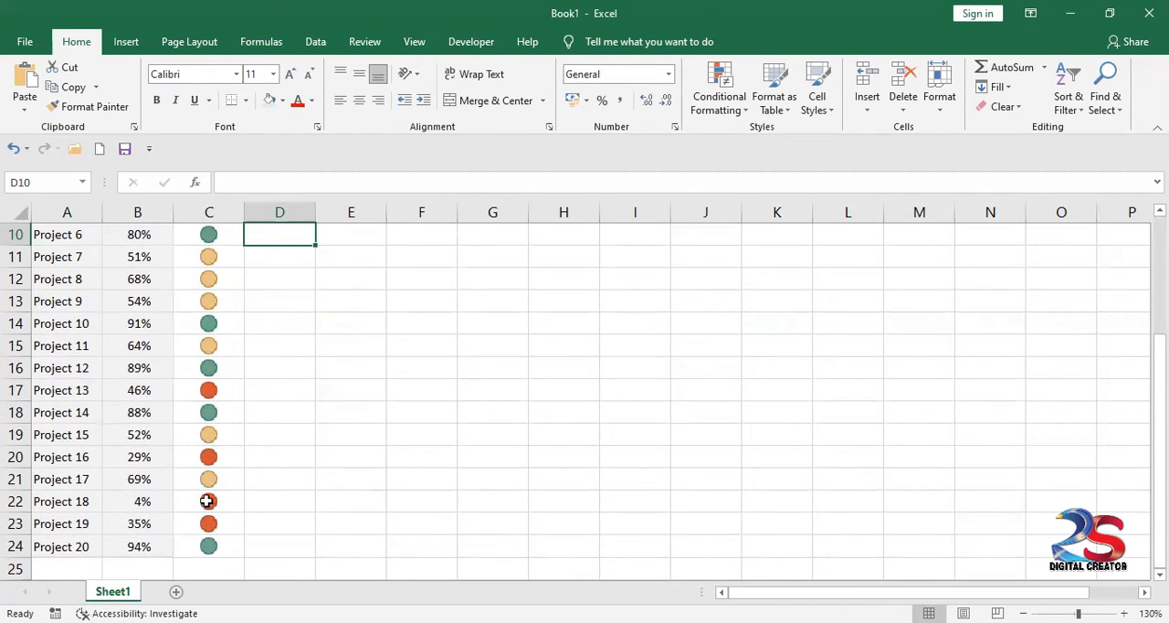
scroll(207, 432, up, 3)
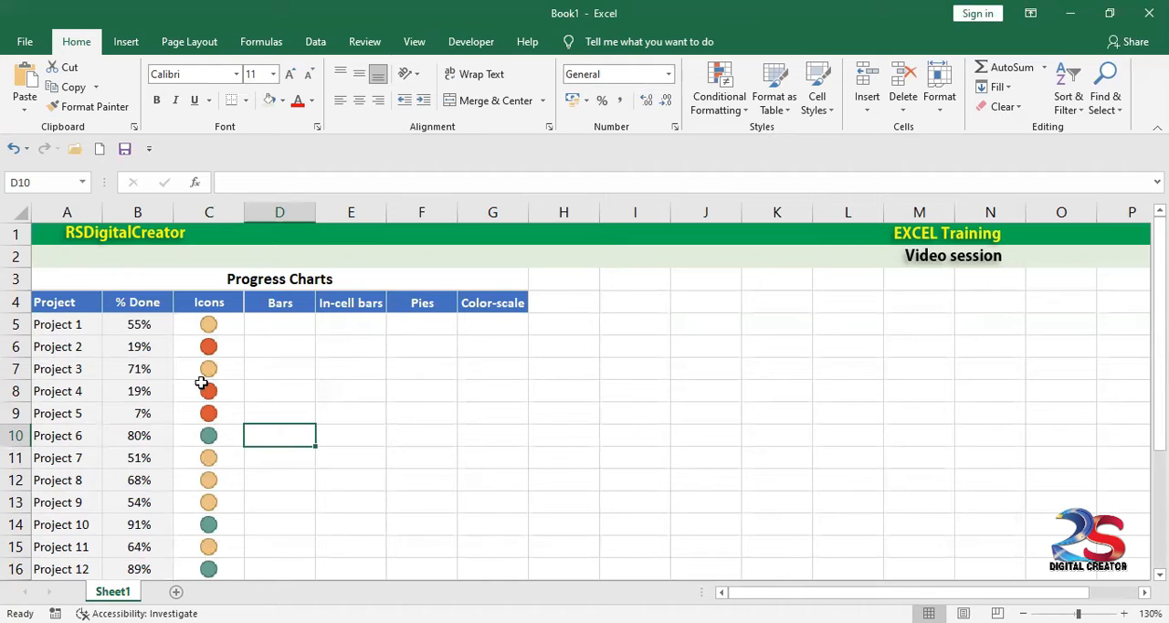
scroll(205, 438, down, 4)
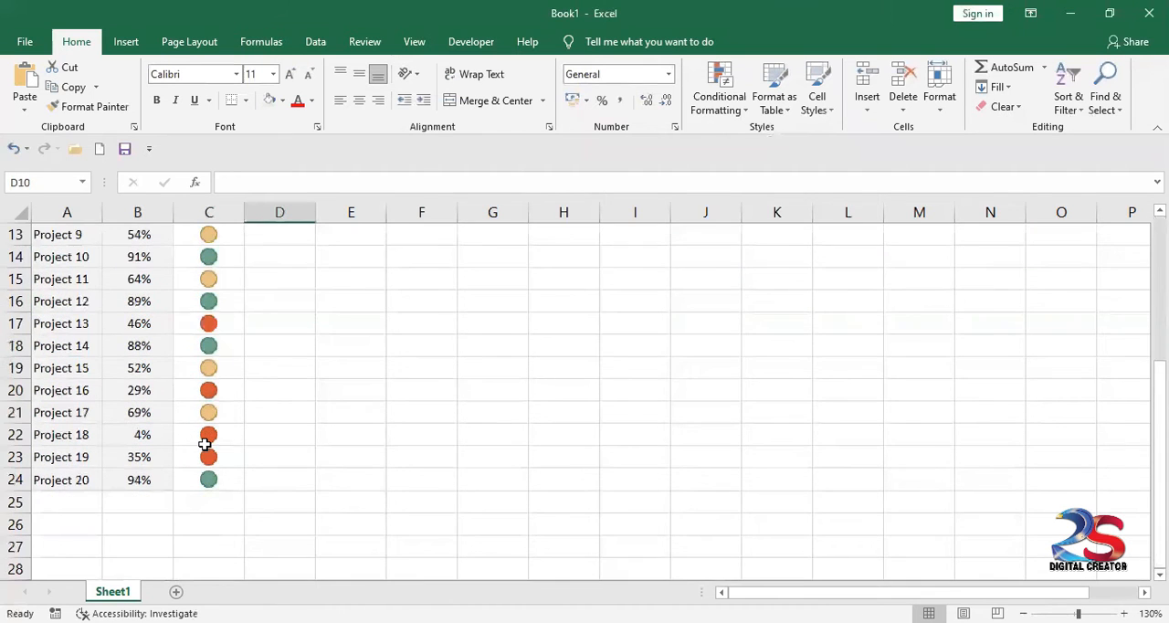
scroll(205, 443, up, 4)
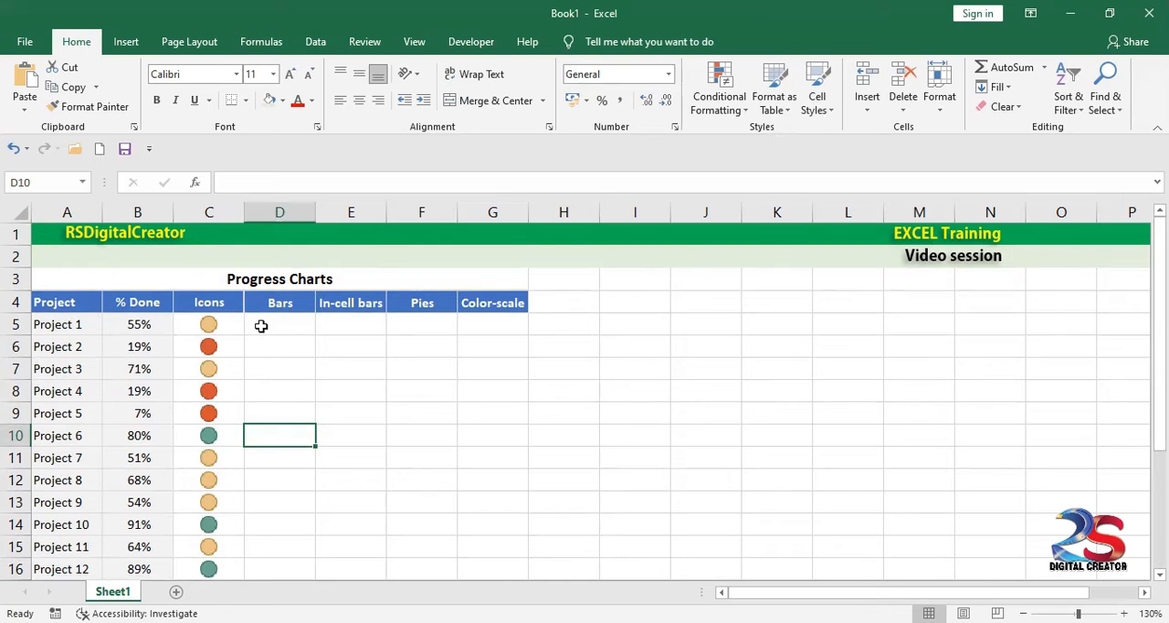
Step: Start a custom data bar conditional formatting rule for D5:D24 in the Bars column
click(261, 326)
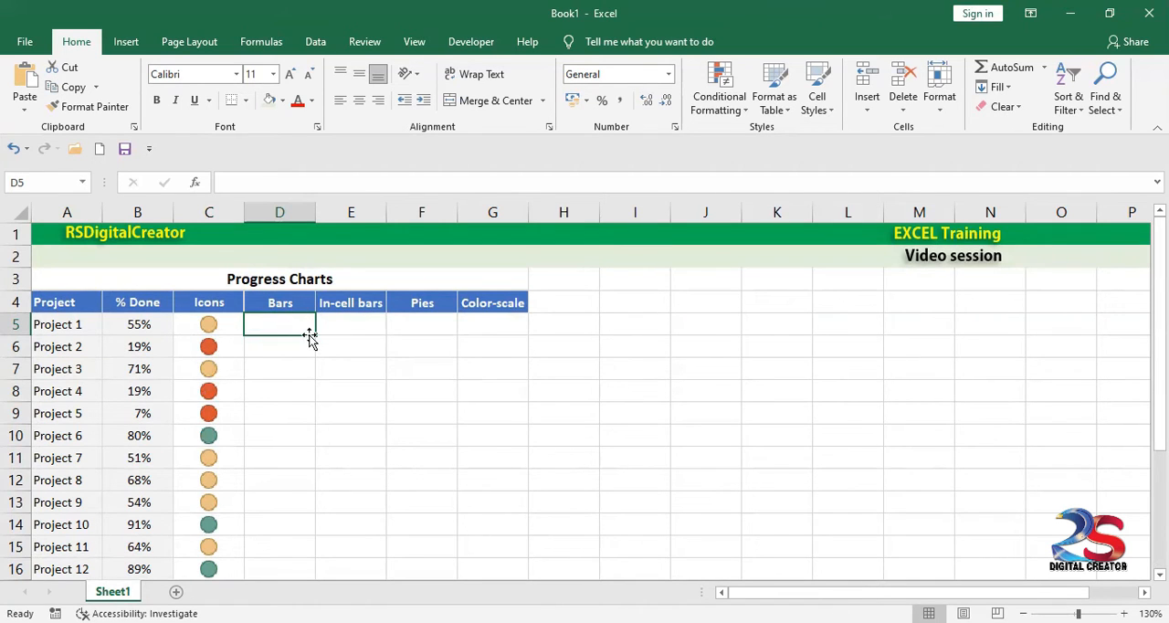
drag(317, 335, 282, 535)
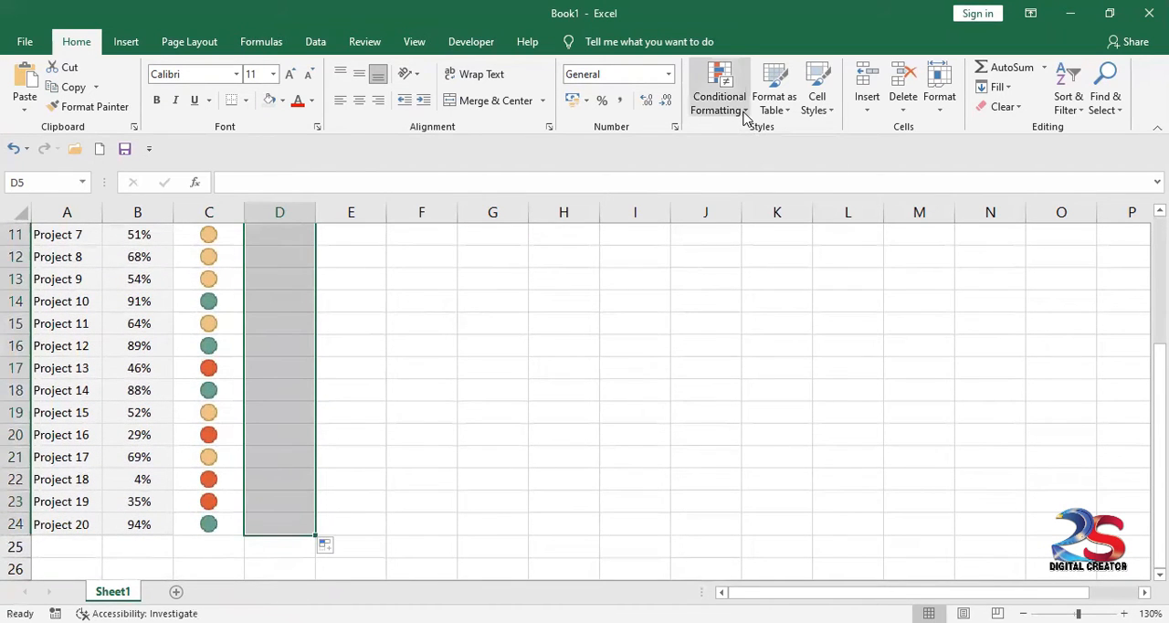
click(744, 117)
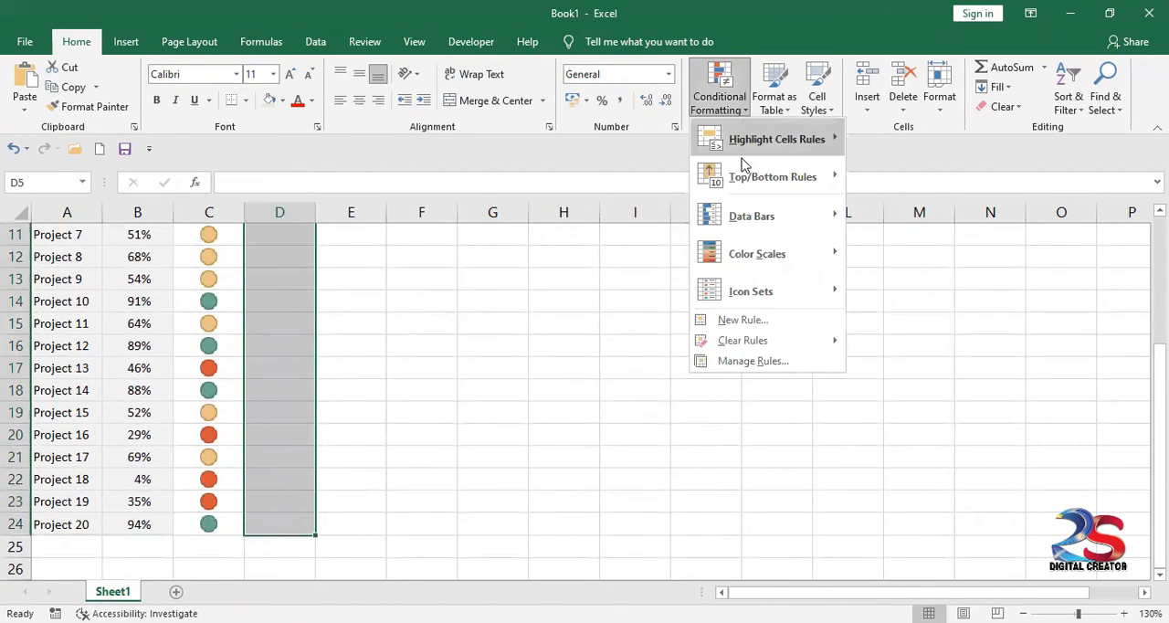
mouse_move(746, 220)
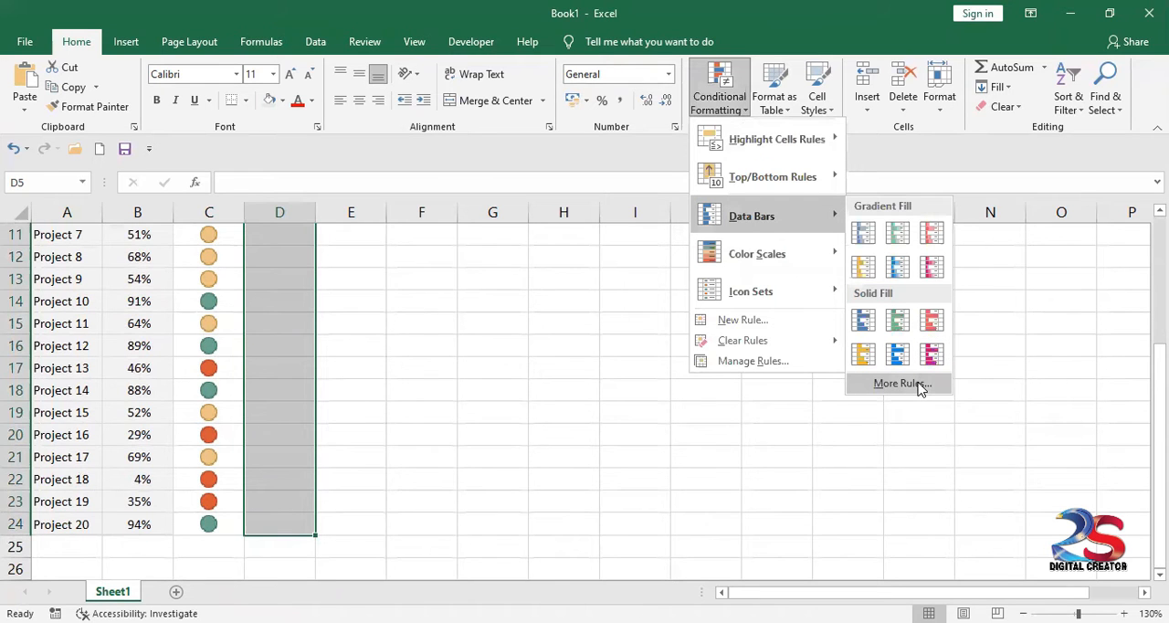
click(918, 384)
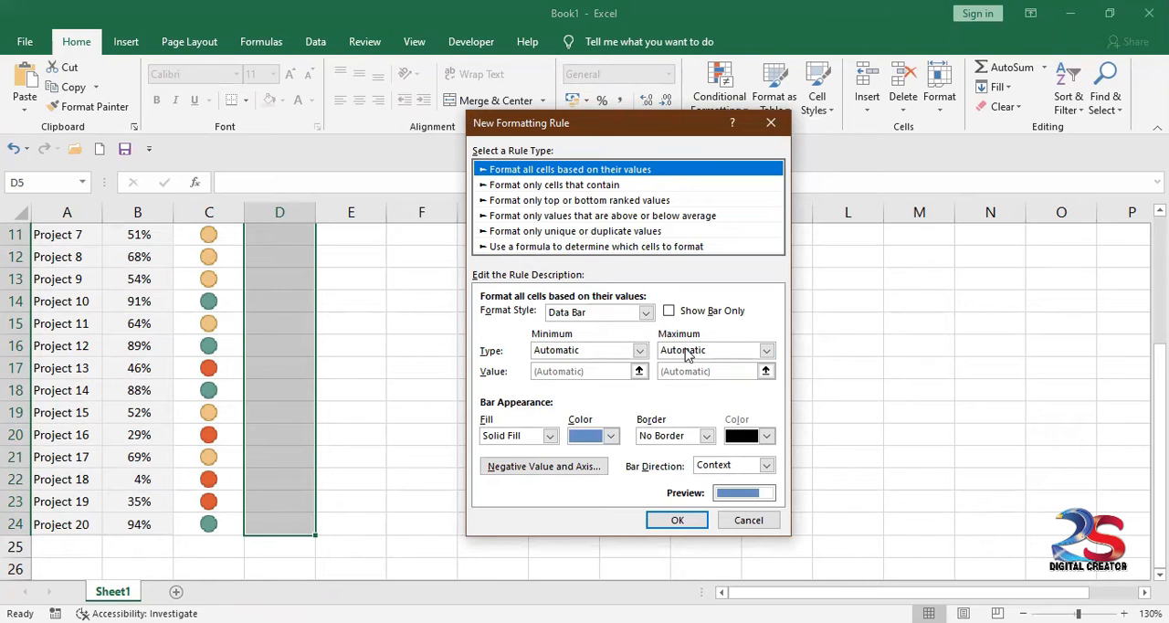
Step: Set the data bar minimum and maximum types to Percent, with values 1 and 80
click(640, 351)
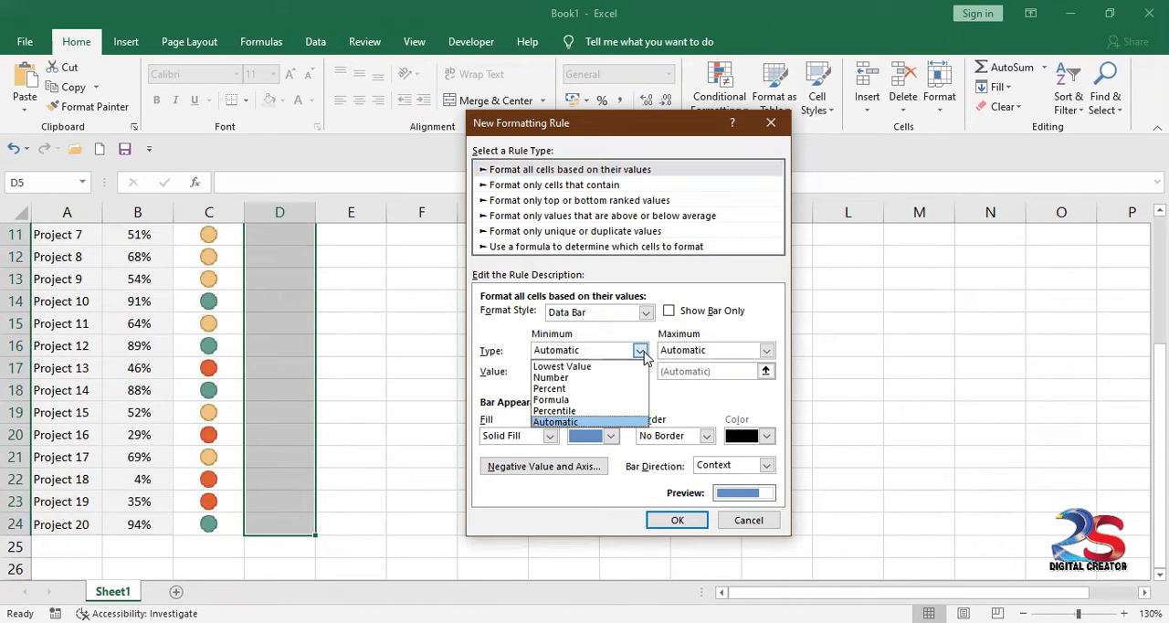
click(584, 394)
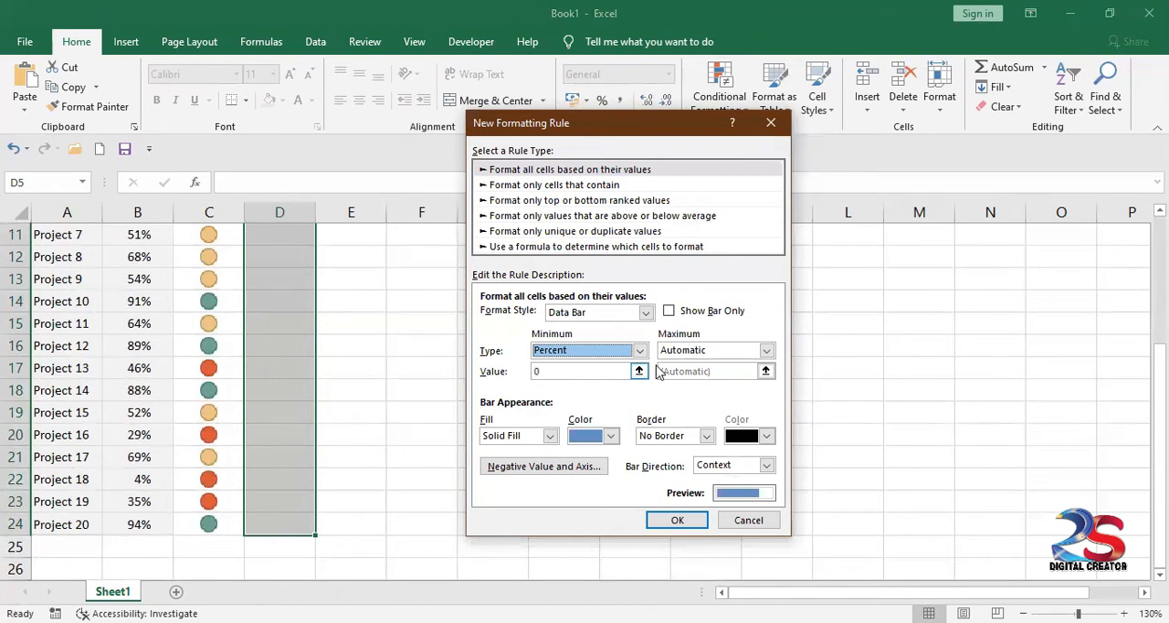
click(766, 351)
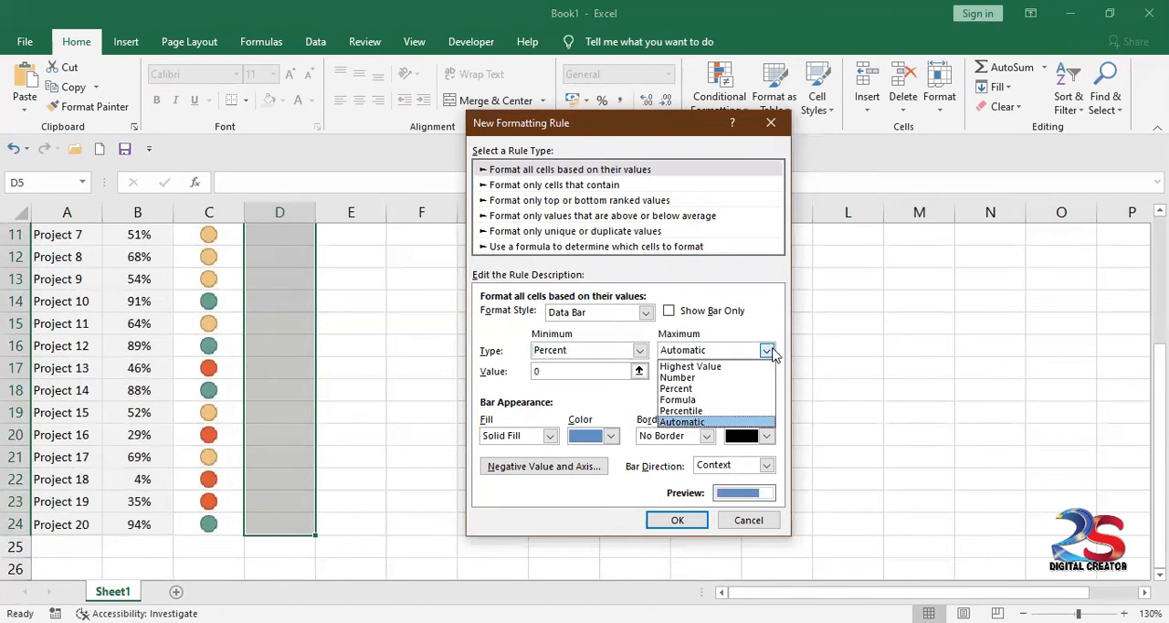
click(693, 391)
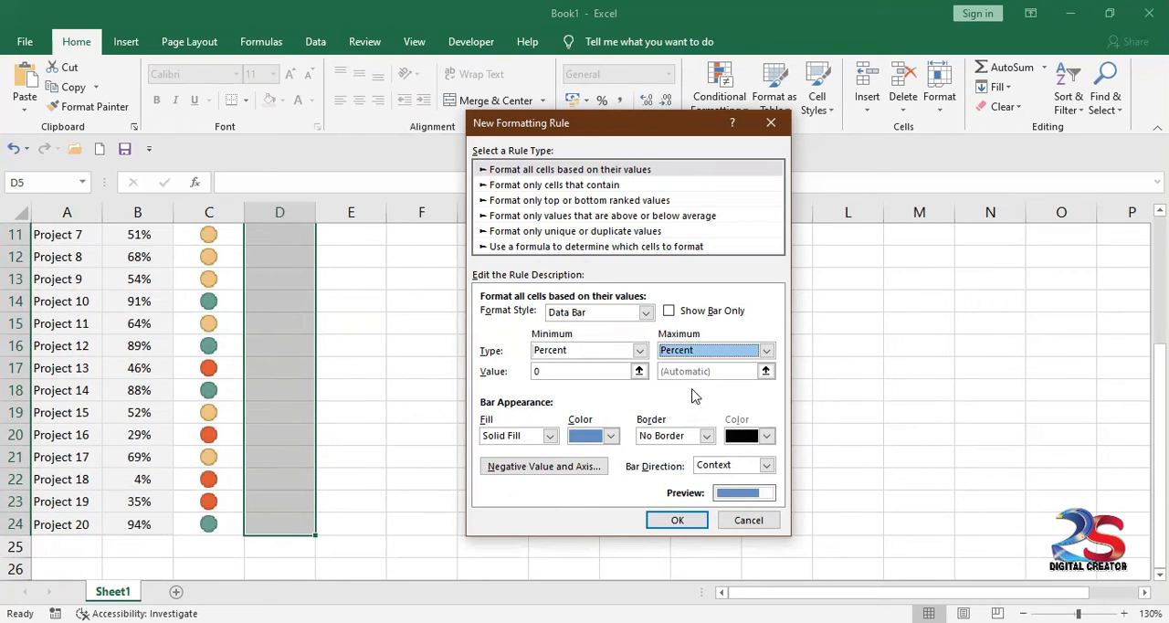
click(582, 370)
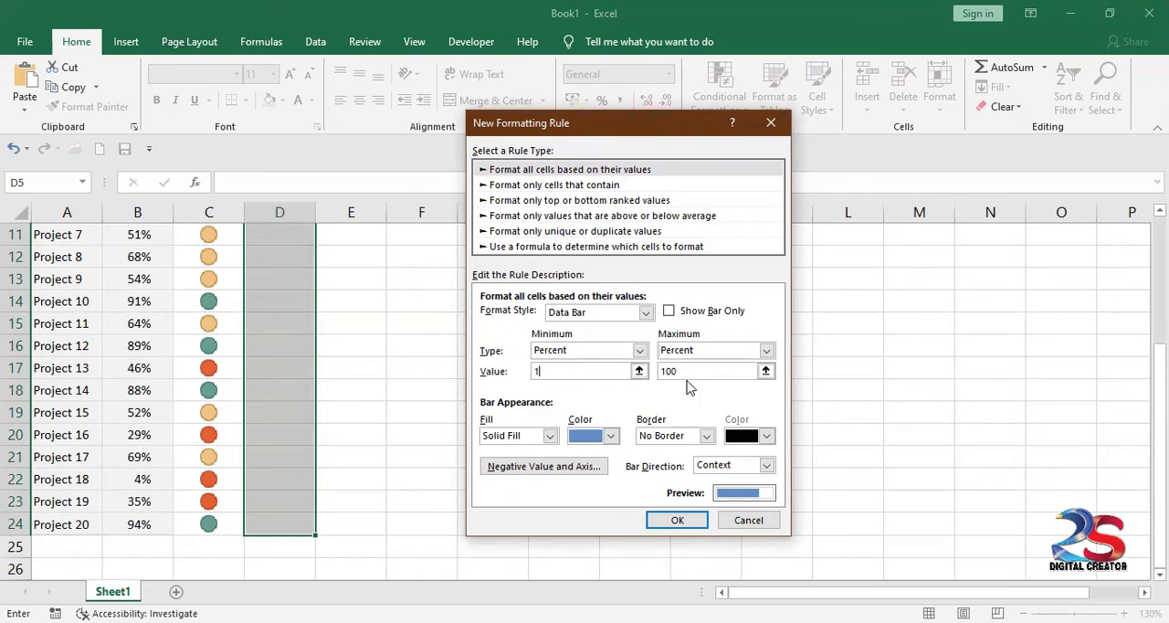
drag(680, 373, 638, 373)
text(80)
Step: Give the data bars a gradient fill in the standard green color
click(549, 436)
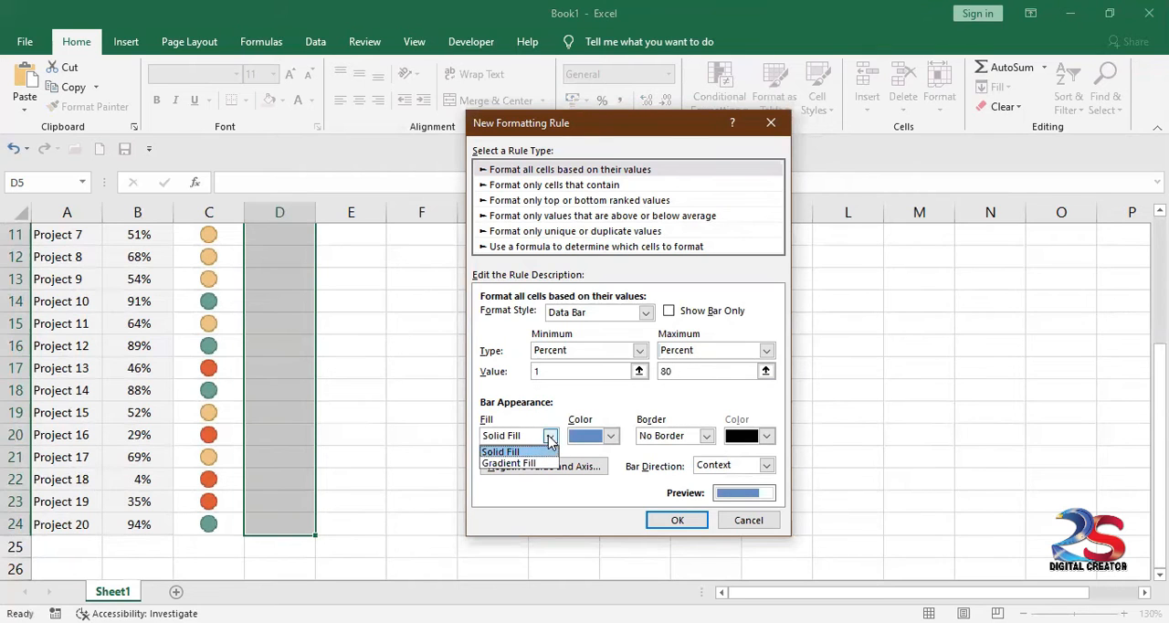
click(508, 463)
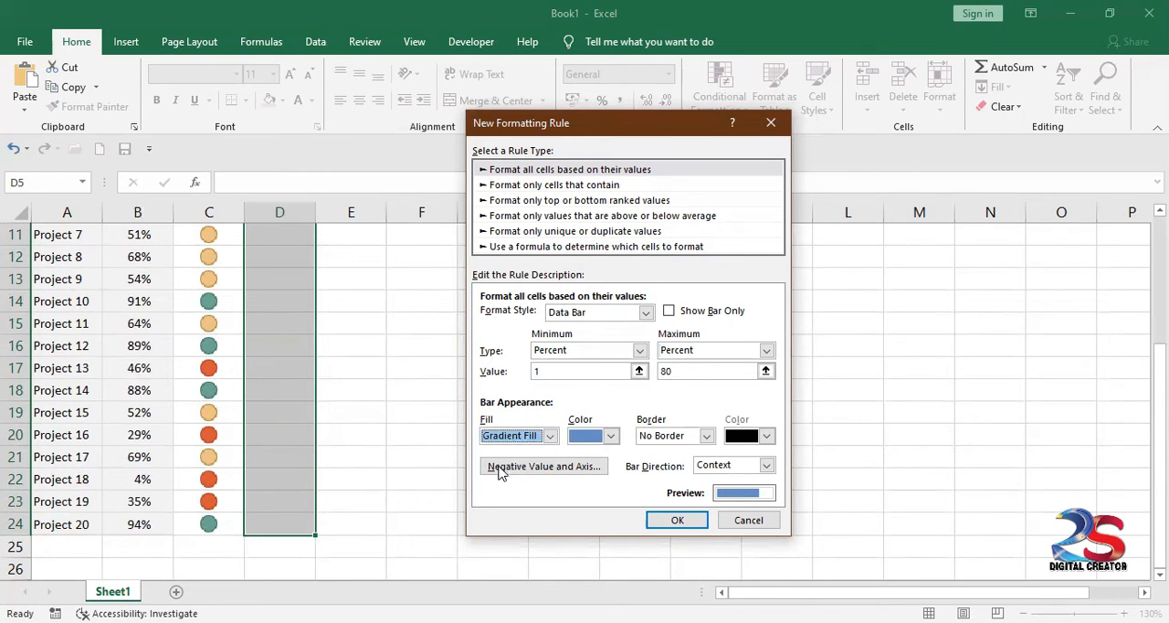
click(613, 437)
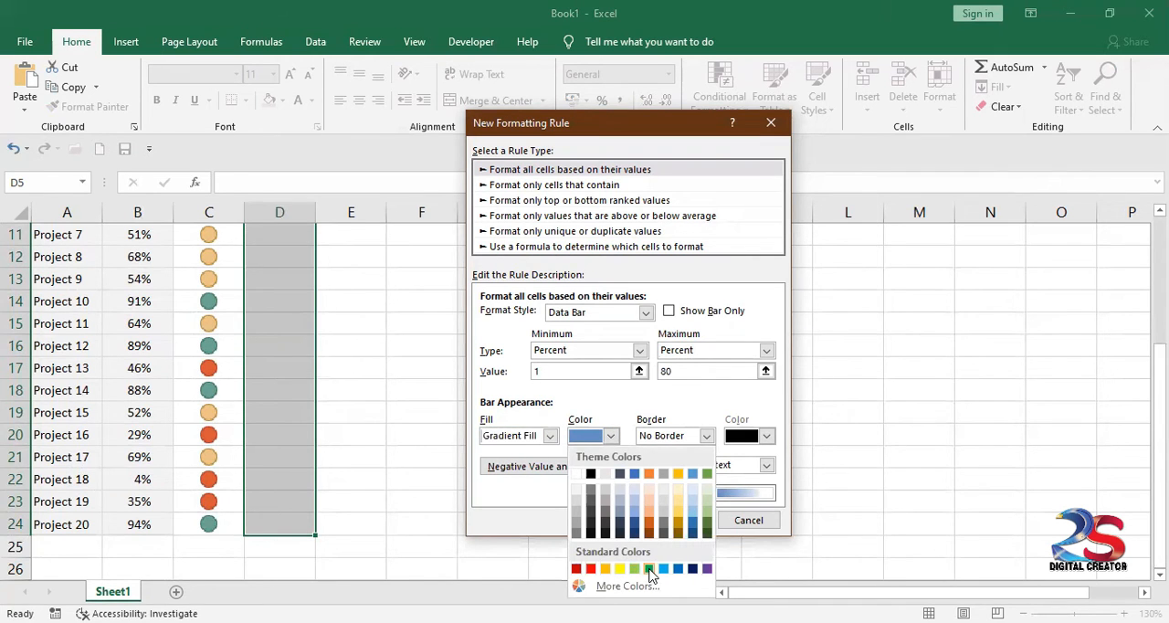
click(649, 569)
Step: Add a solid border to the data bars and apply the rule showing bars only
click(705, 437)
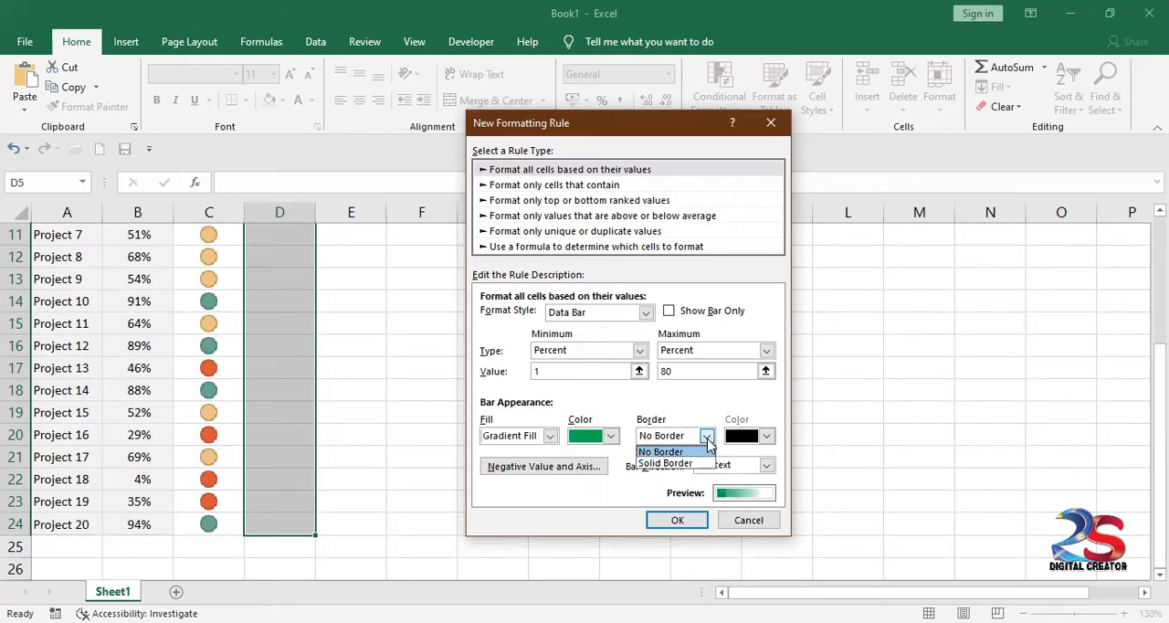
click(673, 463)
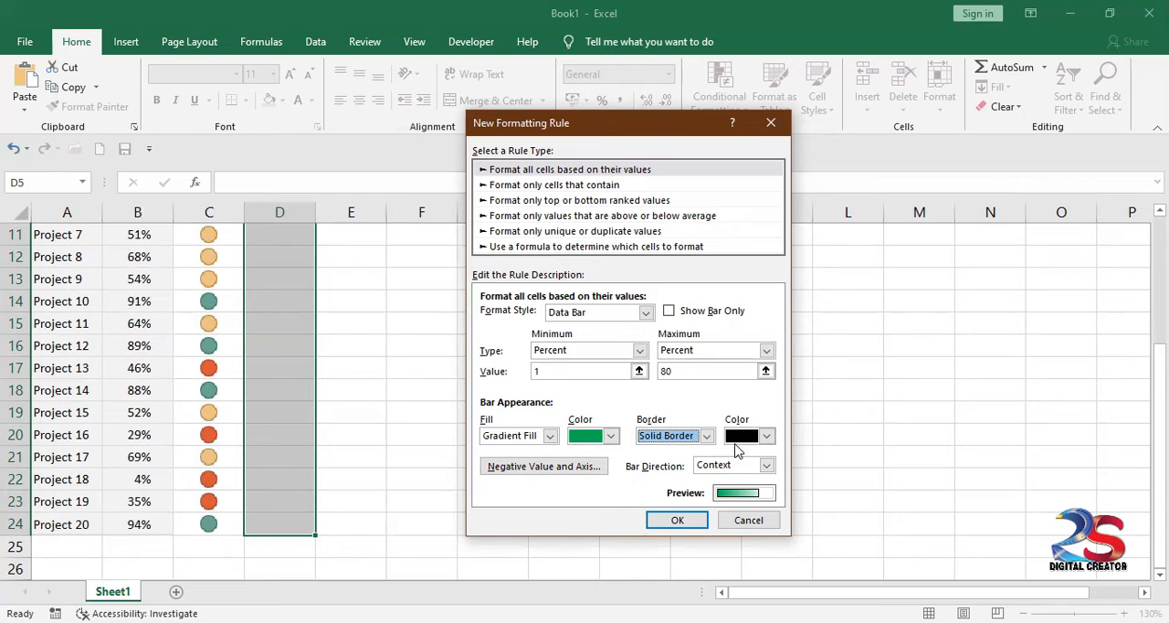
click(669, 313)
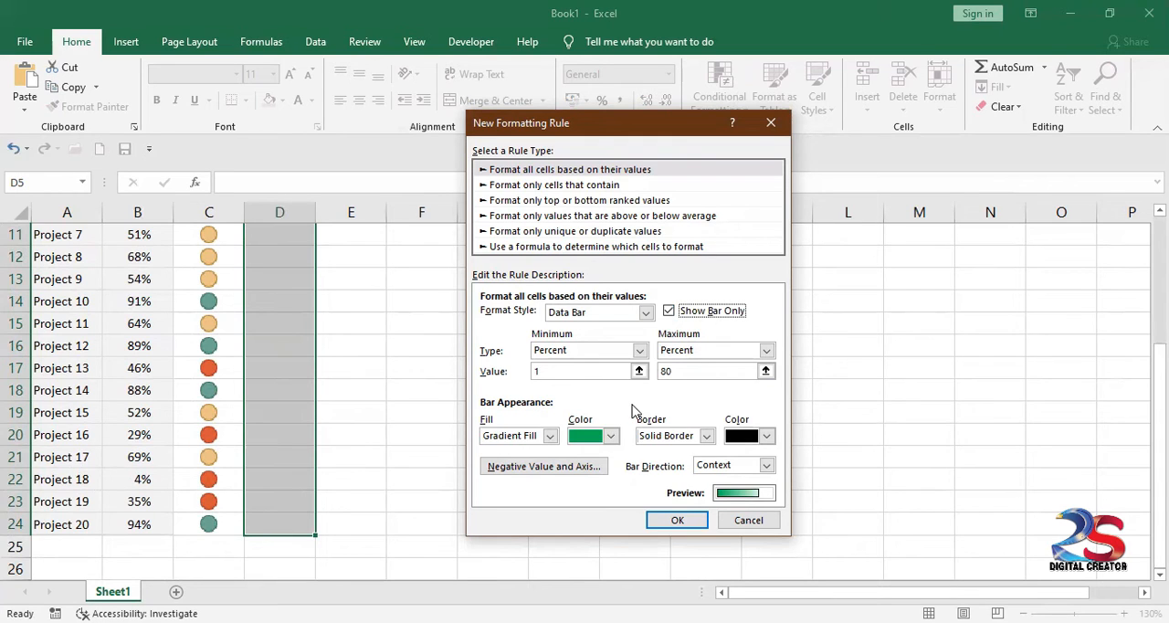
click(676, 522)
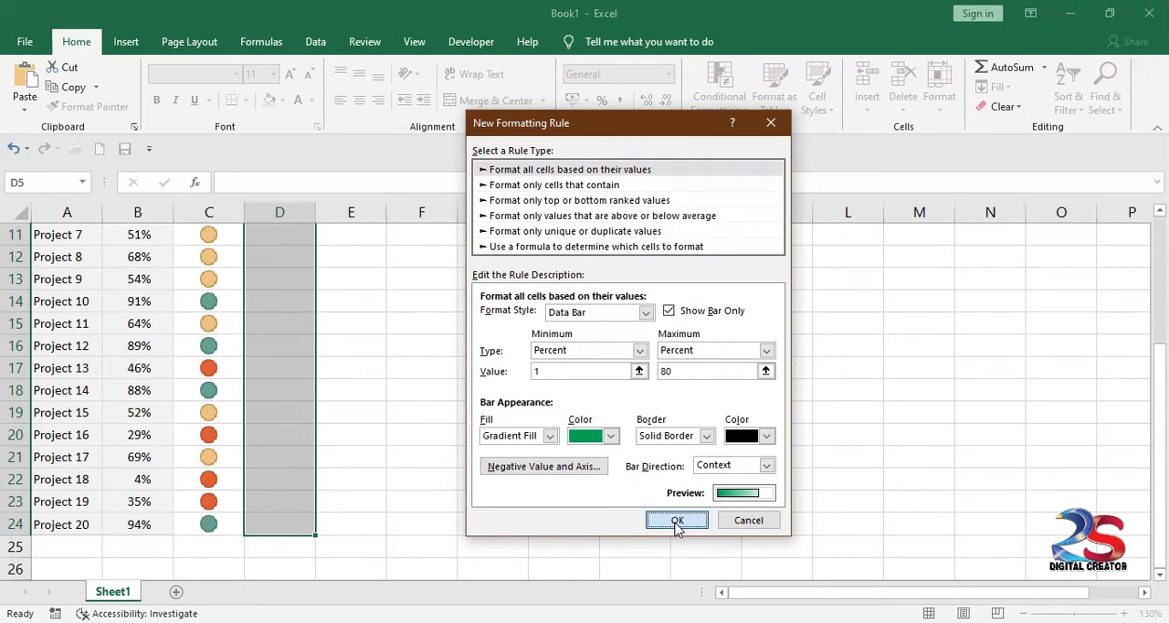
Step: Enter =B5 in D5 and fill the formula down the Bars column to D24
scroll(305, 384, up, 3)
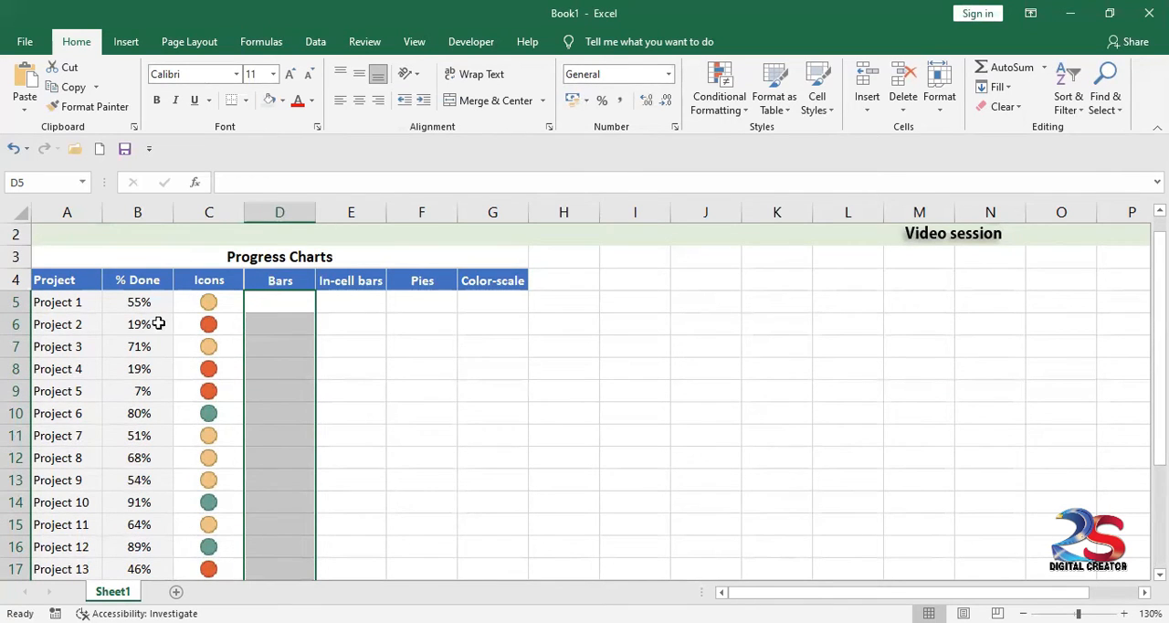
double_click(262, 302)
text(=)
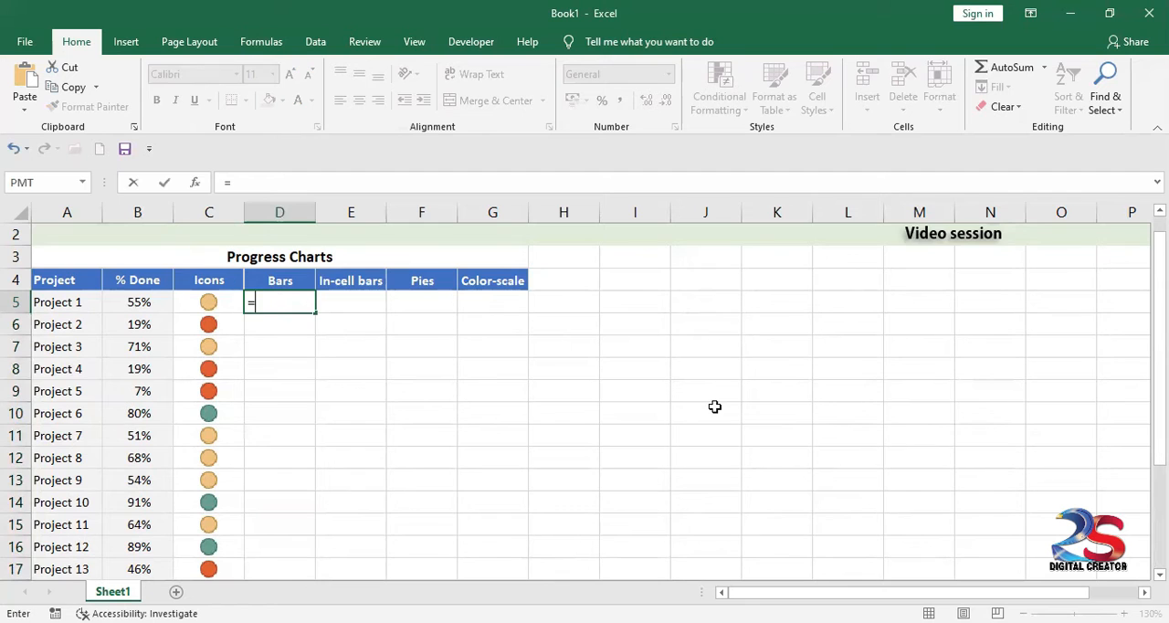
click(116, 301)
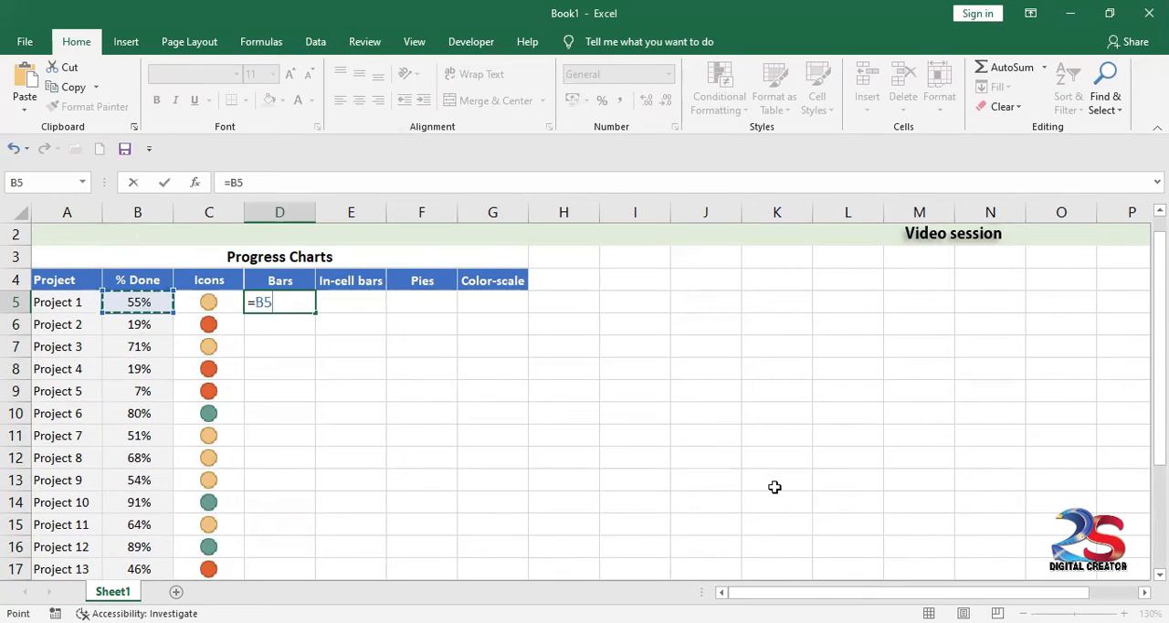
key(Return)
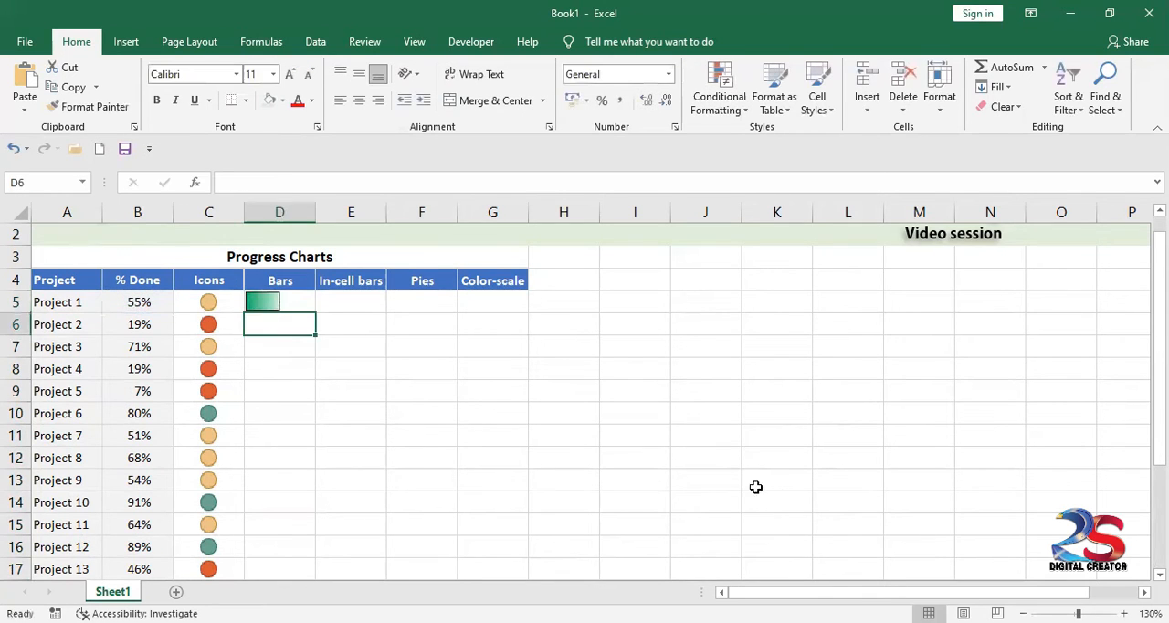
click(282, 298)
drag(315, 313, 289, 555)
click(396, 402)
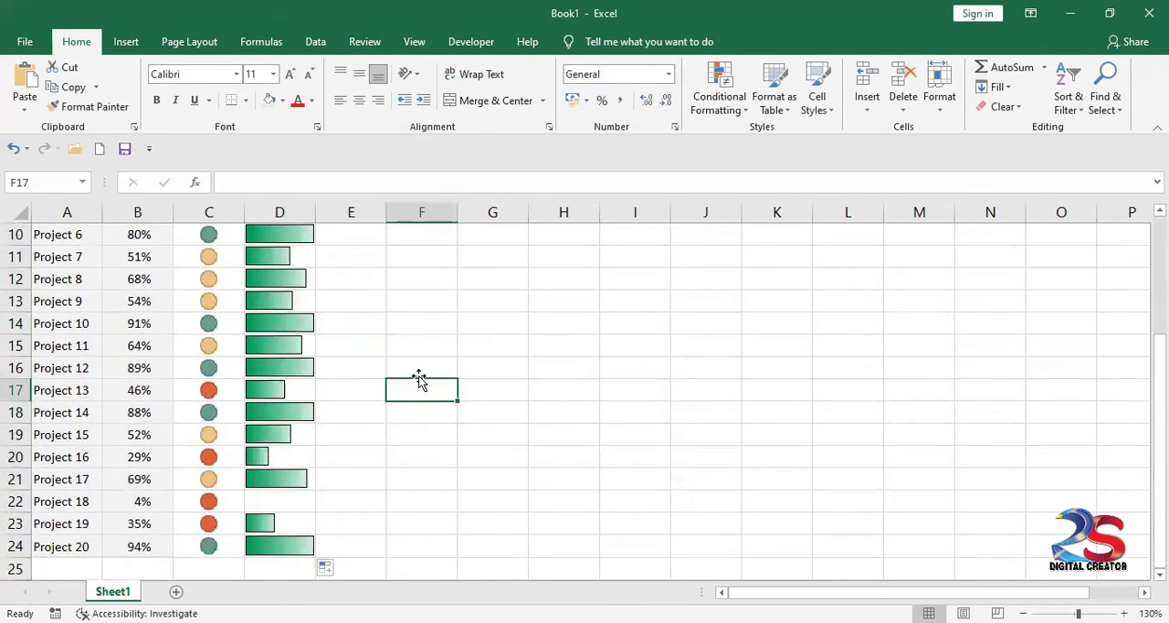
Step: Compare the data bars with the icons and % Done values, including the green-icon rows for Projects 6, 10 and 12
scroll(310, 373, up, 3)
scroll(290, 338, down, 2)
scroll(288, 349, up, 1)
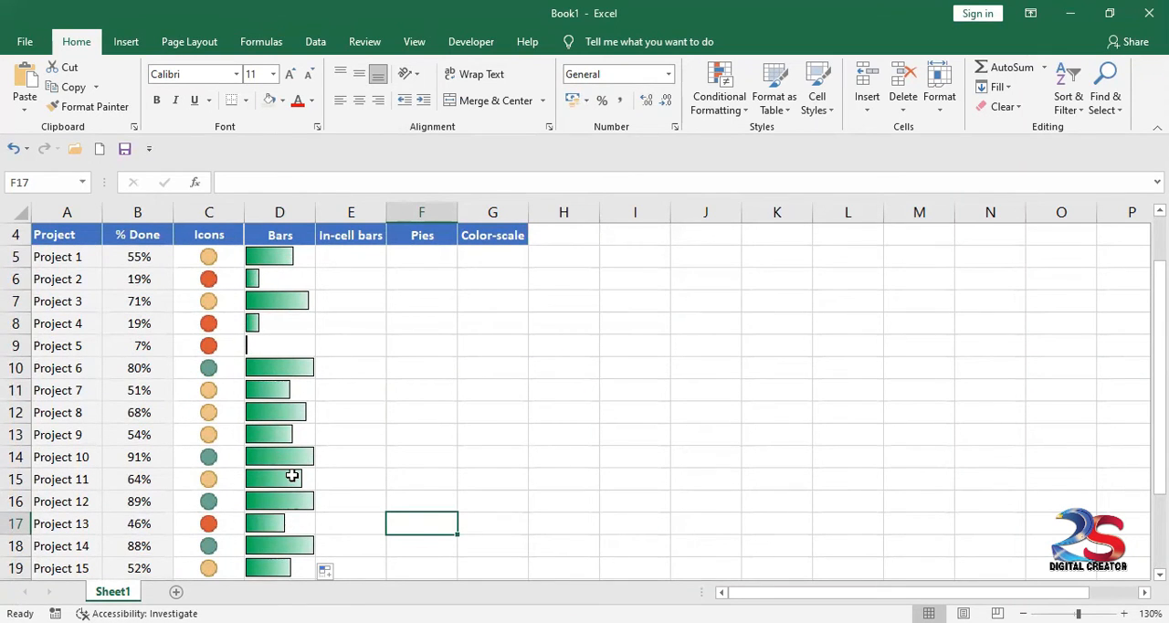
click(280, 256)
click(264, 303)
click(262, 325)
click(262, 348)
click(268, 370)
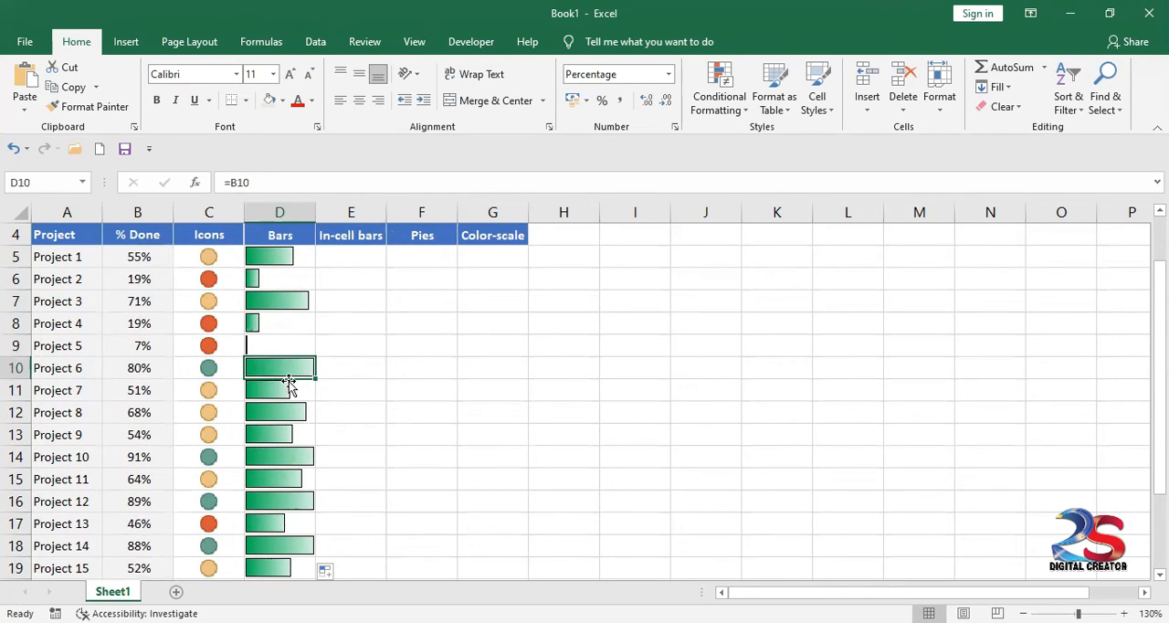
click(219, 370)
click(263, 367)
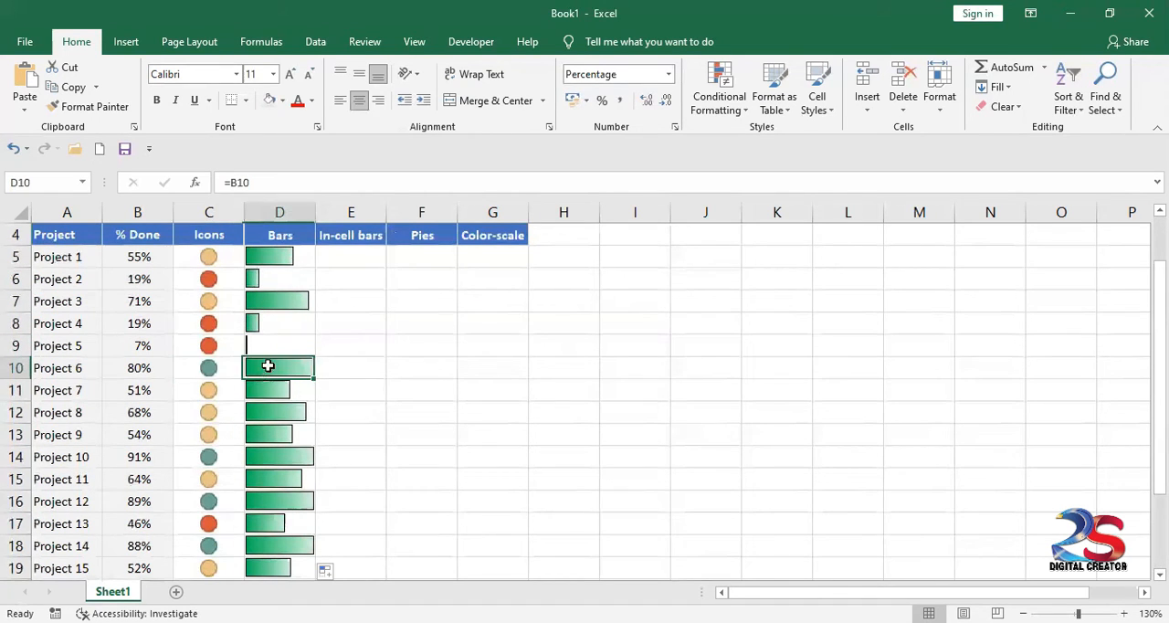
click(209, 455)
click(271, 451)
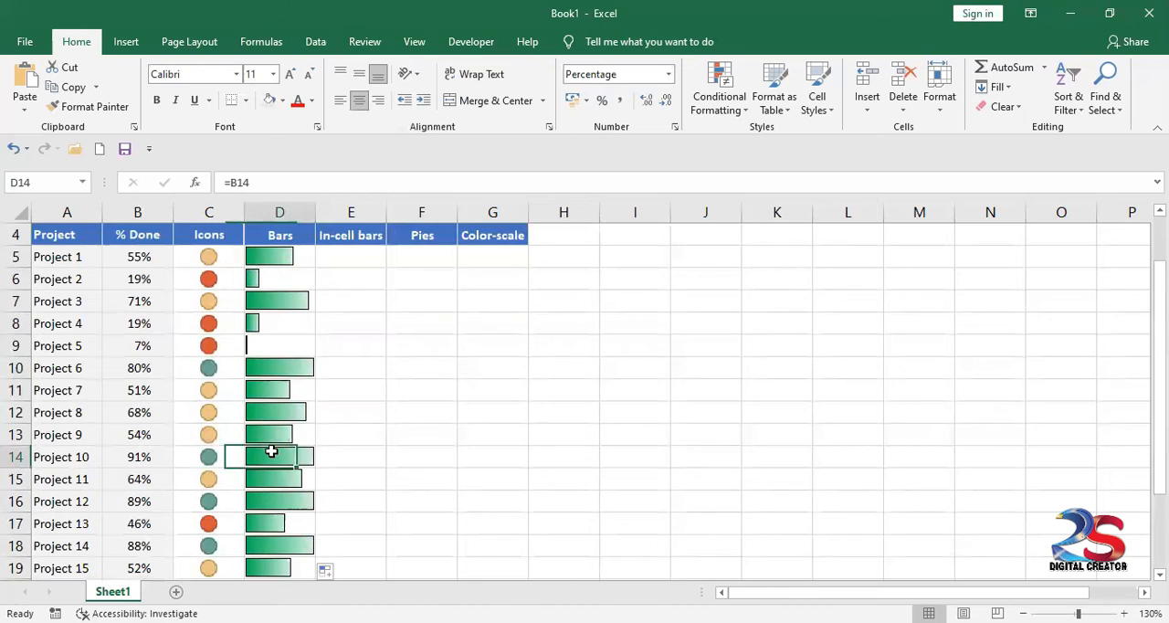
click(209, 502)
click(278, 499)
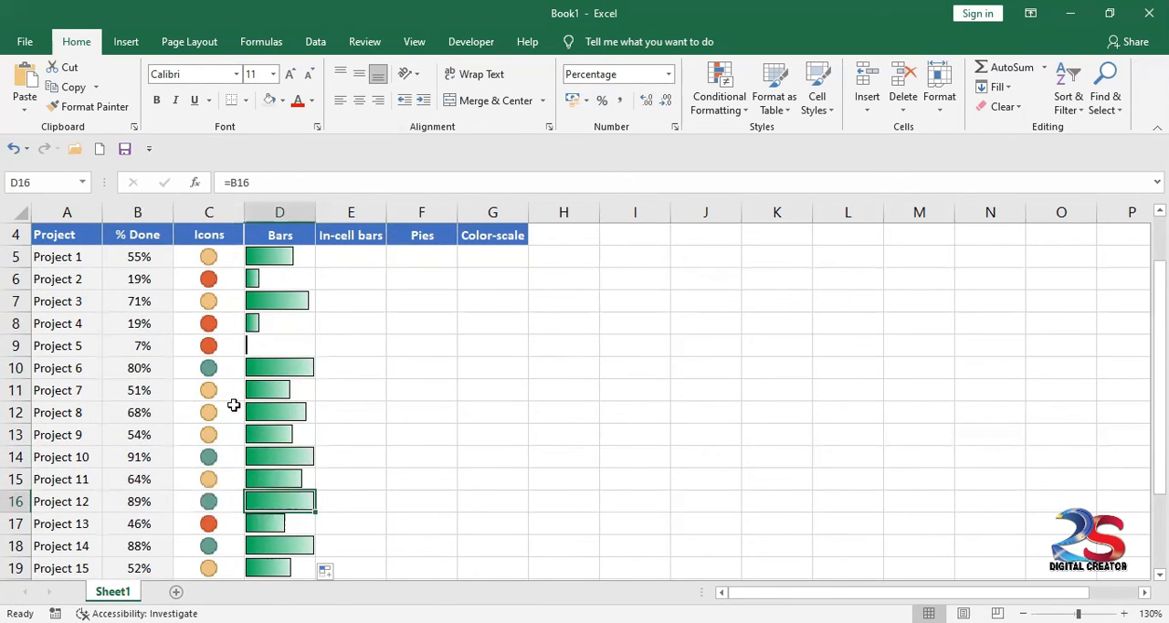
Step: Examine the bar lengths of the low-percentage projects and the remaining rows down the Bars column
click(269, 348)
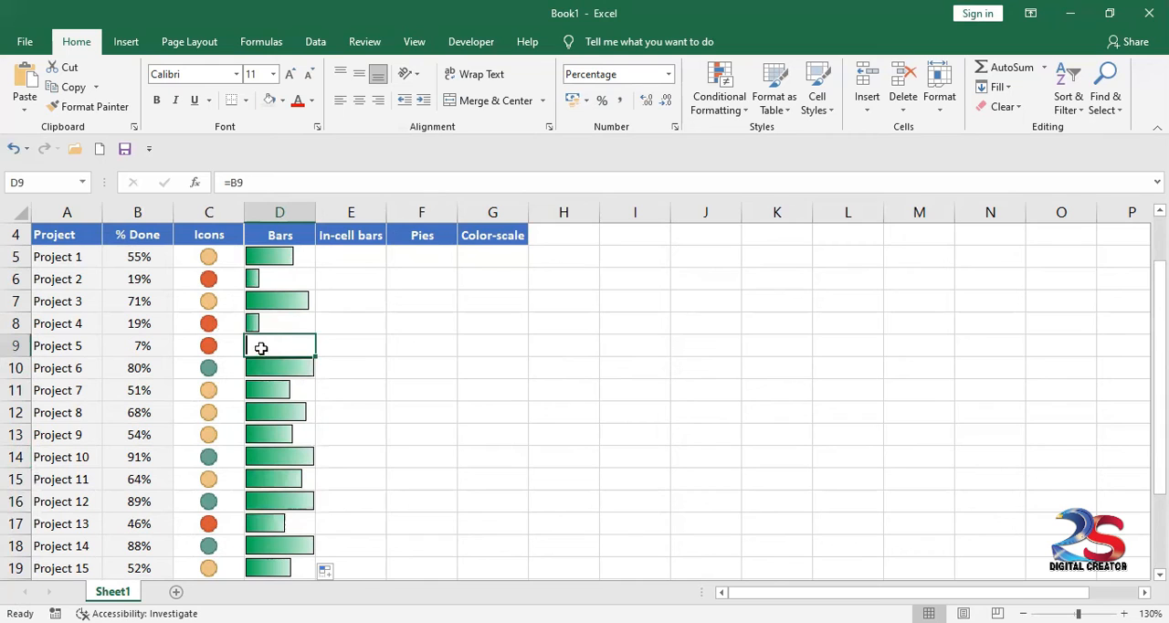
click(264, 281)
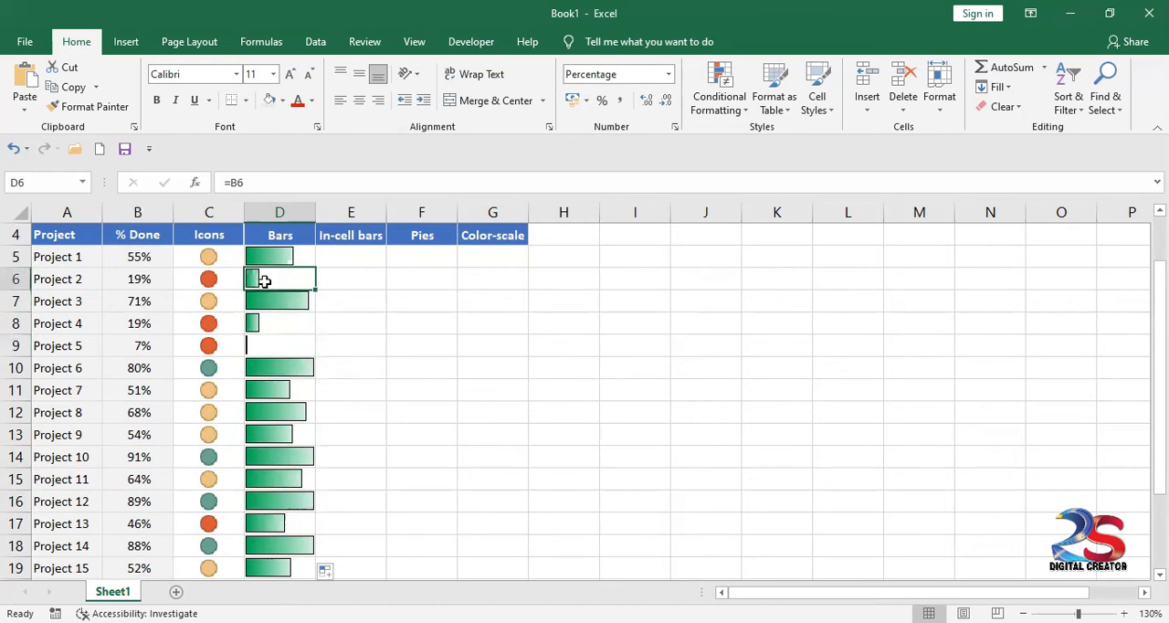
click(278, 323)
click(263, 373)
click(268, 417)
click(272, 458)
click(277, 498)
click(276, 539)
click(276, 568)
scroll(308, 417, down, 2)
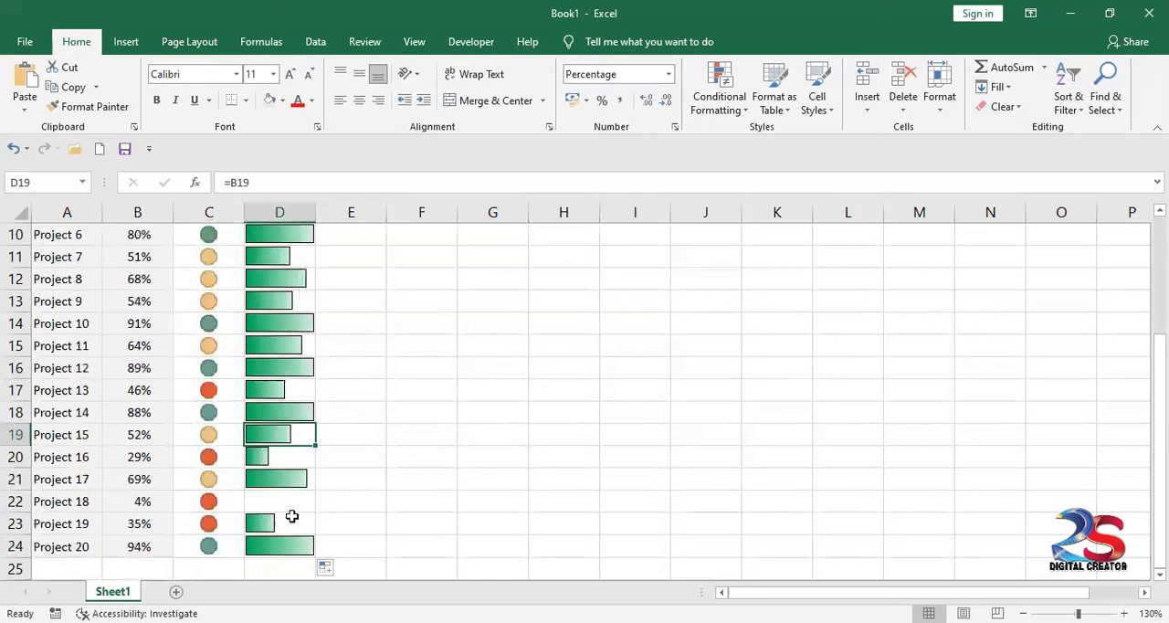
scroll(293, 522, up, 2)
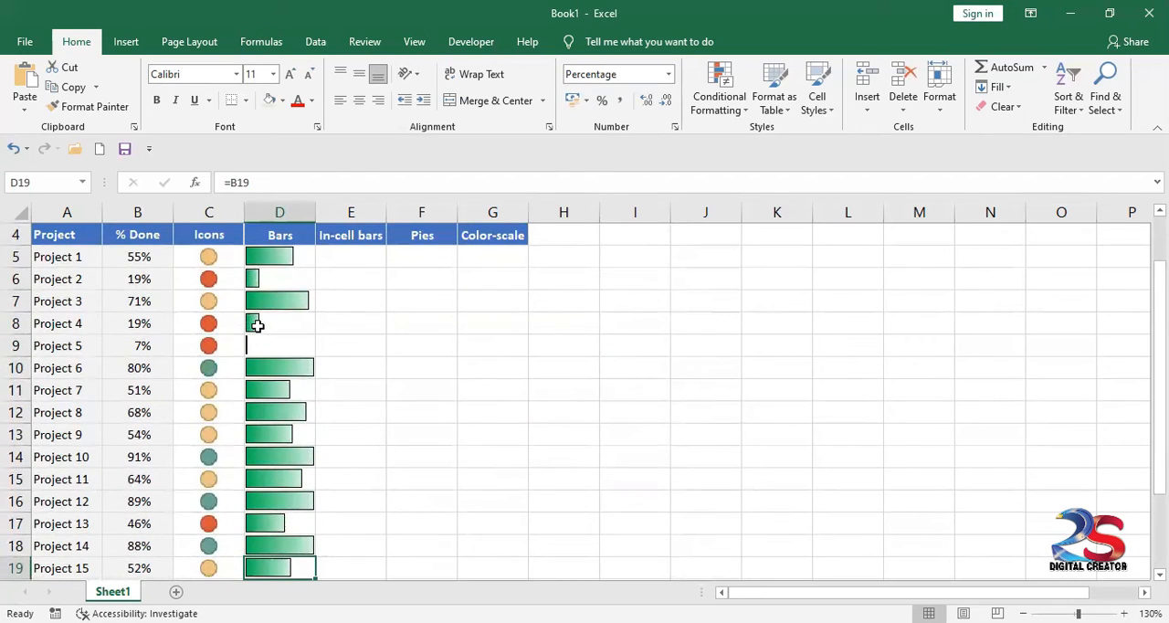
scroll(257, 326, up, 1)
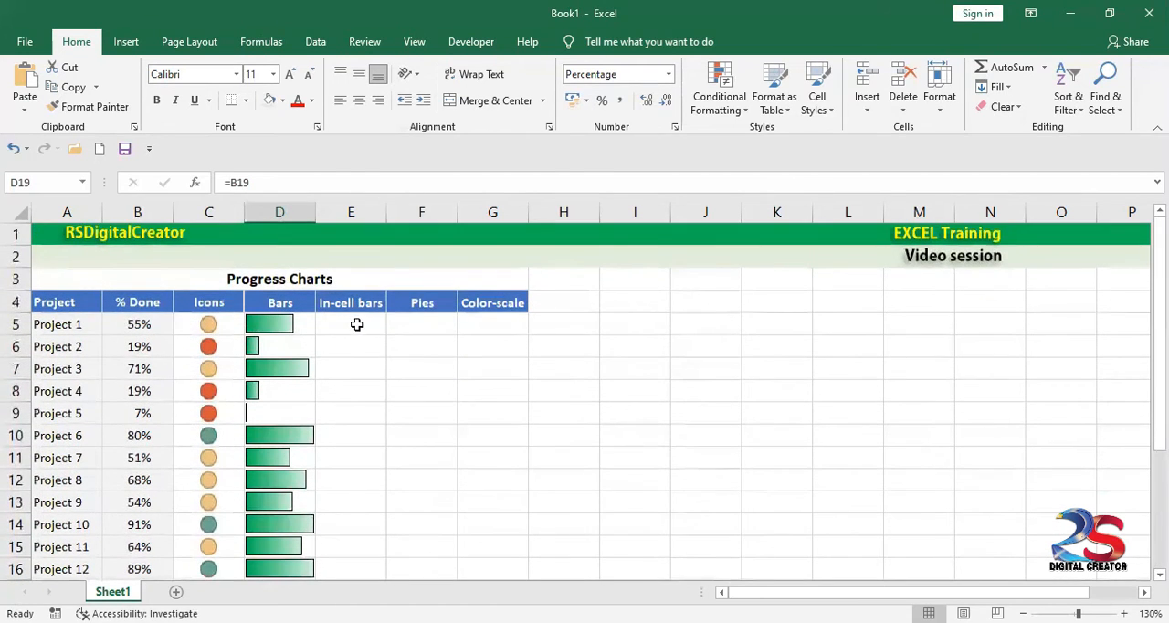
Step: Enter the formula =REPT("|",B5*50) in E5 for Project 1's in-cell bar
click(358, 302)
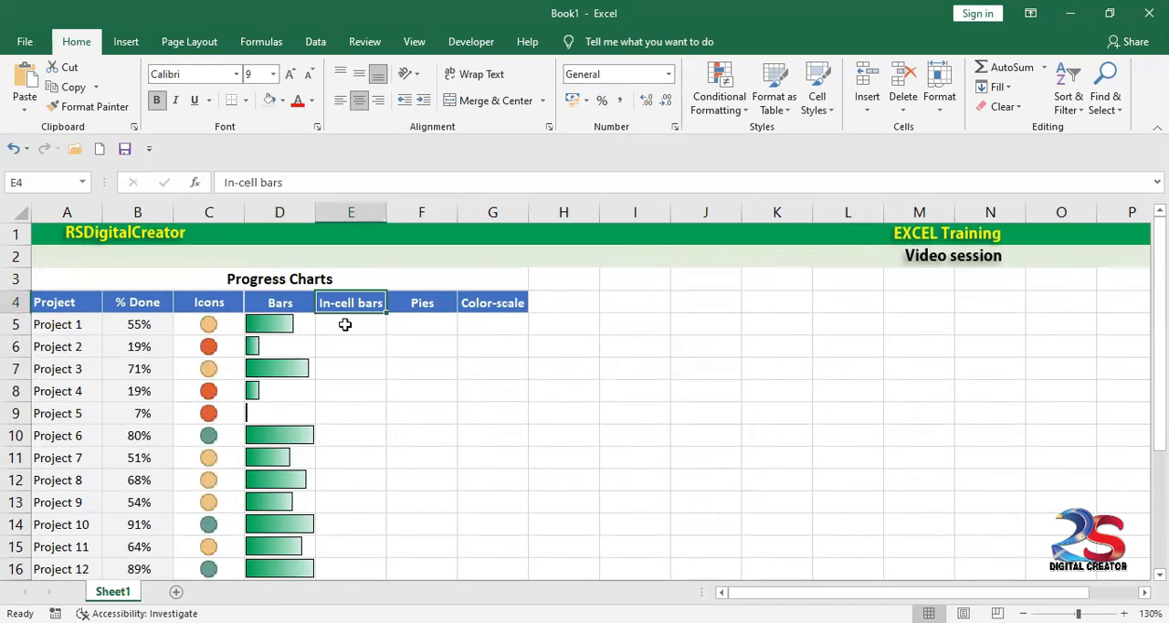
click(345, 327)
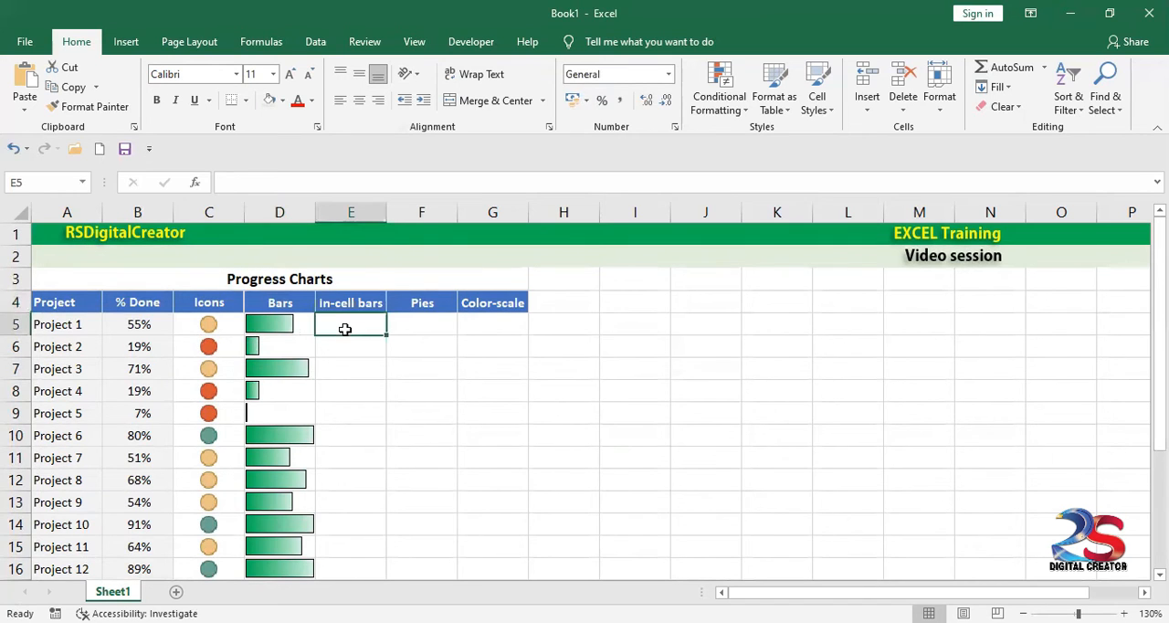
click(281, 325)
click(353, 327)
text(=)
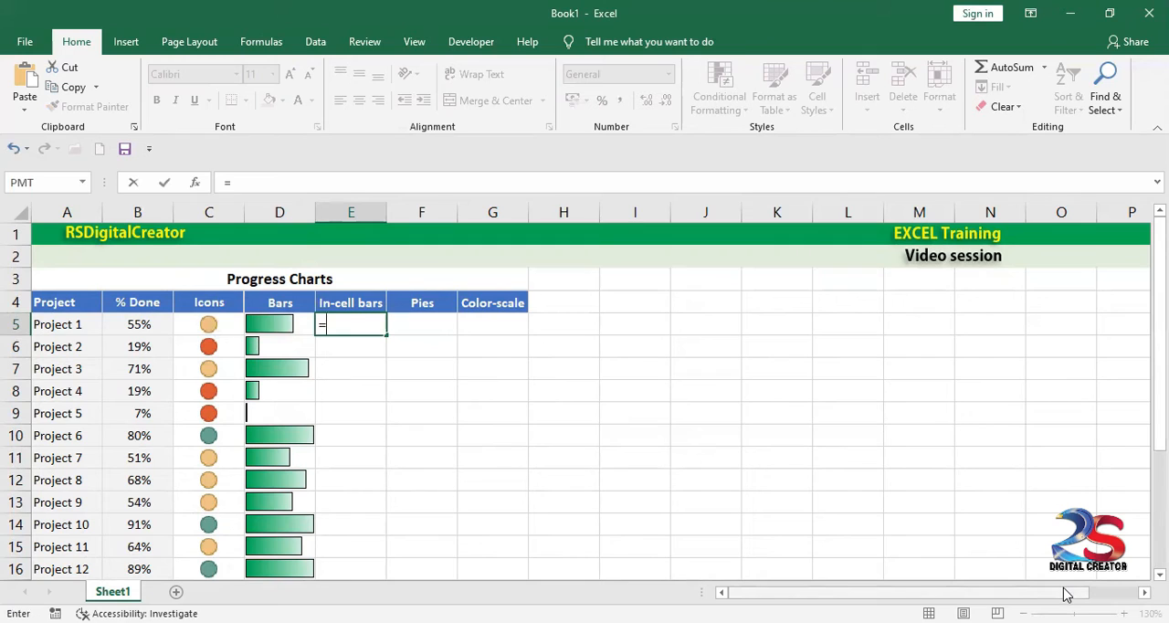
text(rept)
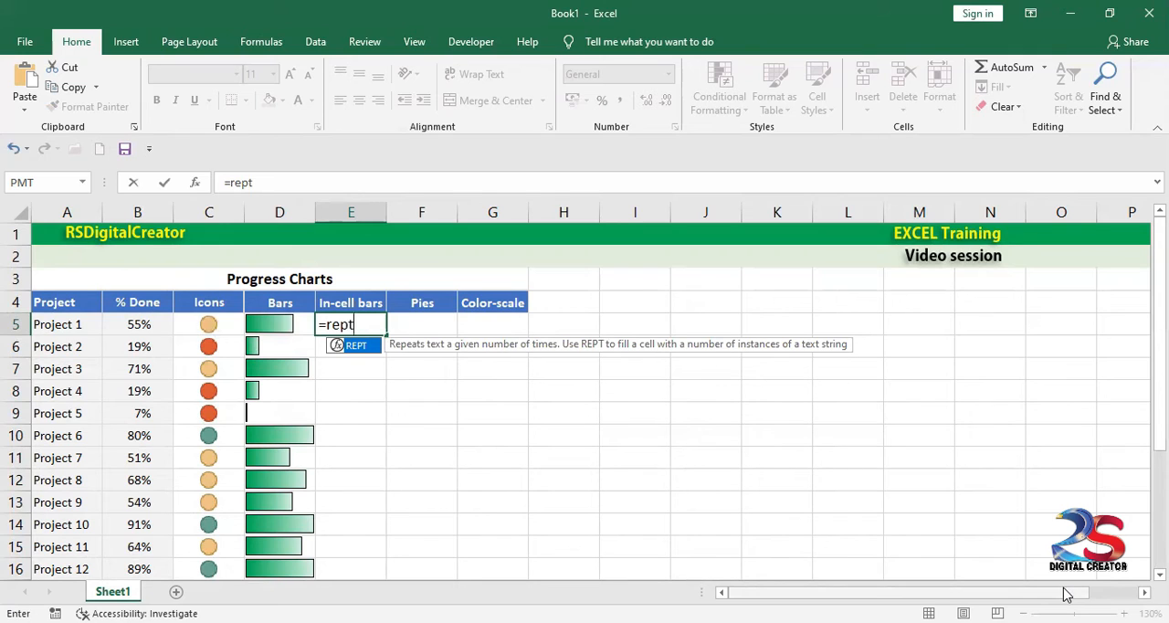
text(("|)
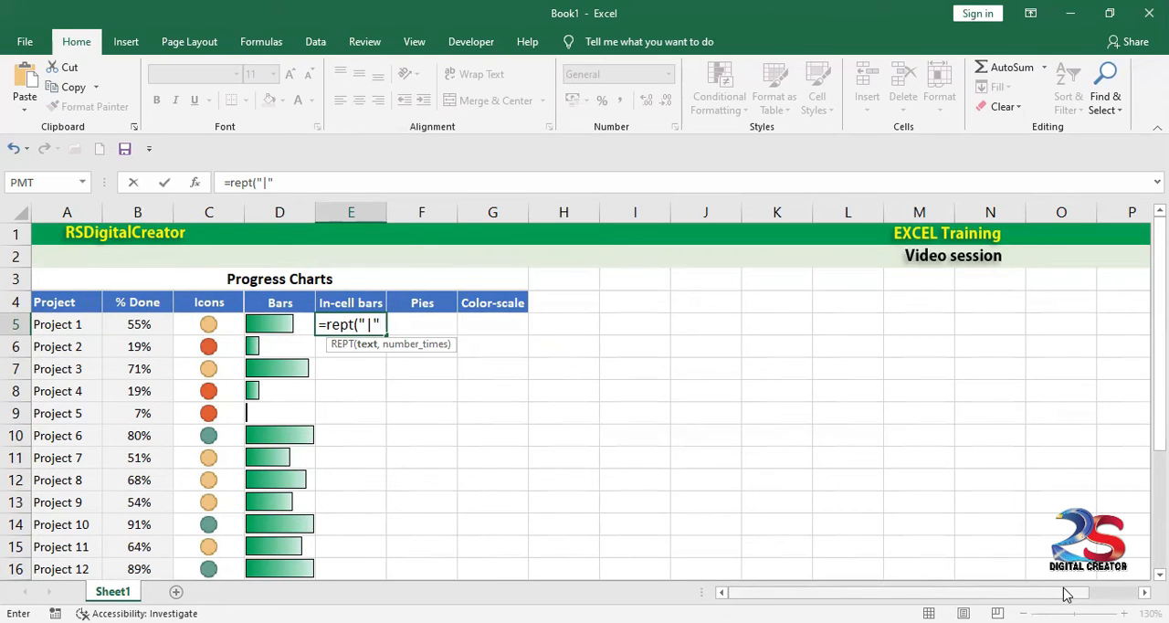
text(,)
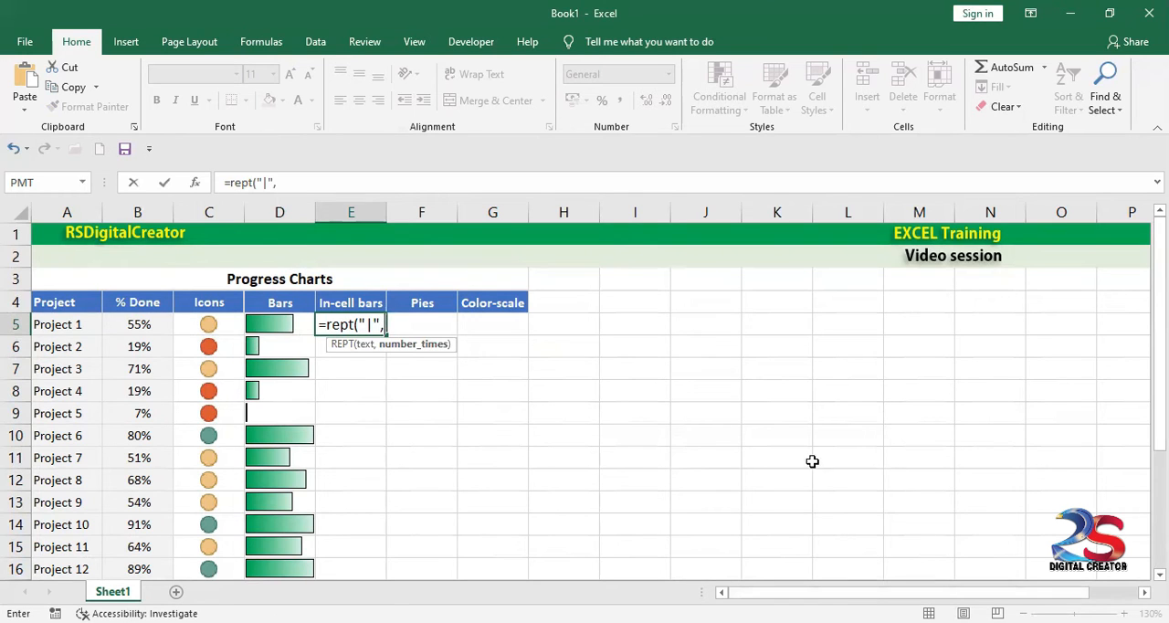
click(135, 326)
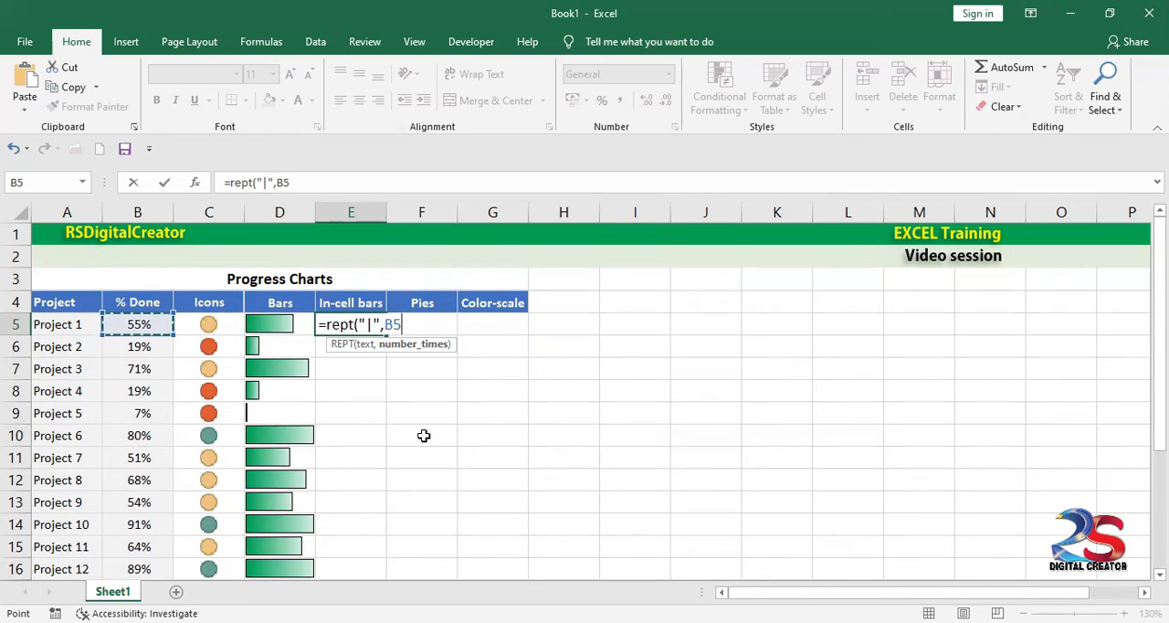
text(*50)
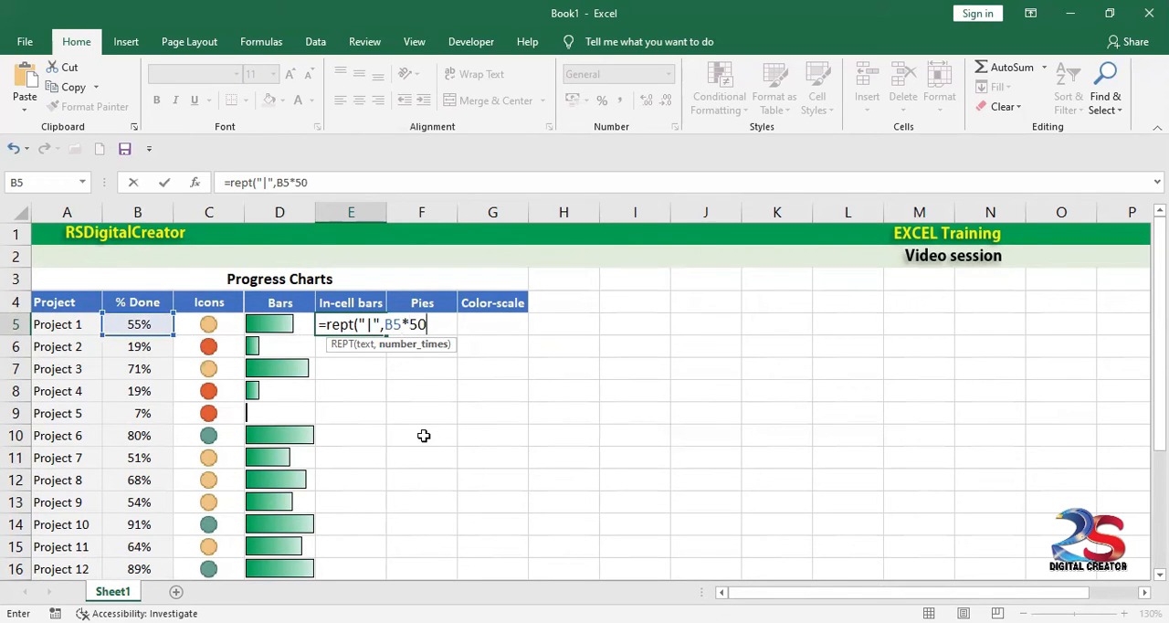
text())
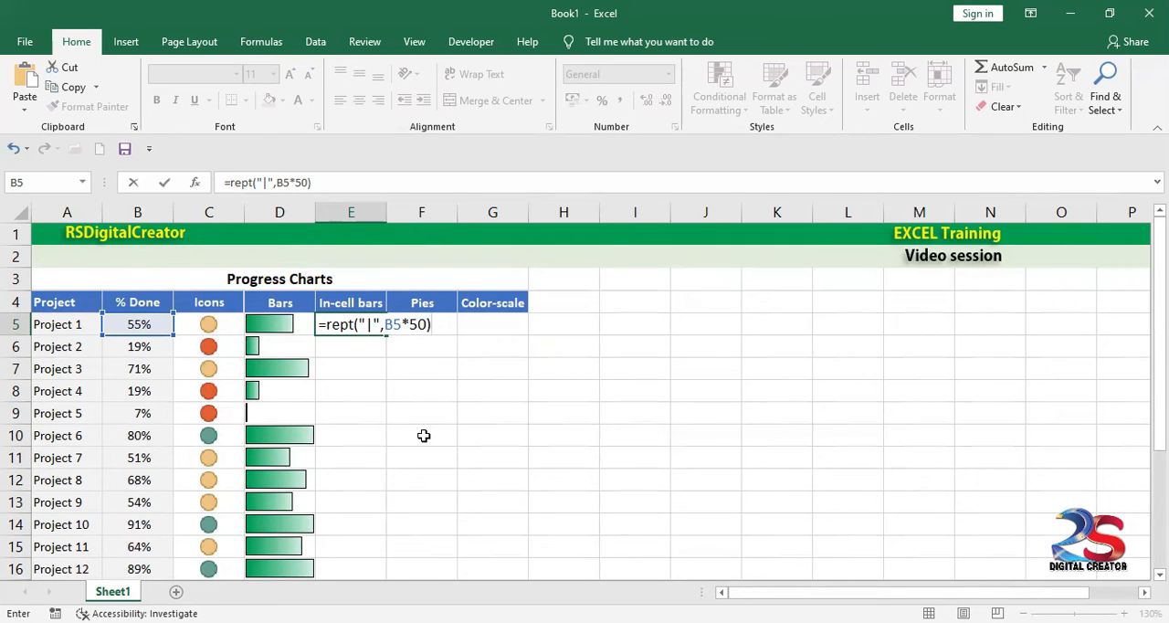
key(Return)
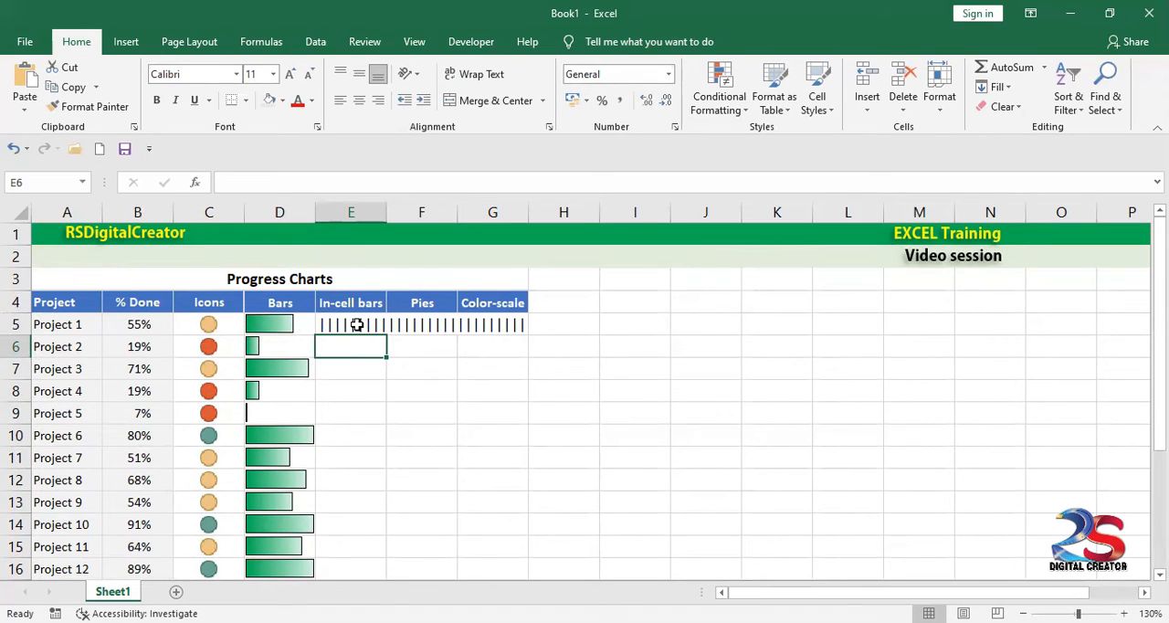
Step: Set the font of E5 to Playbill at size 10
click(356, 325)
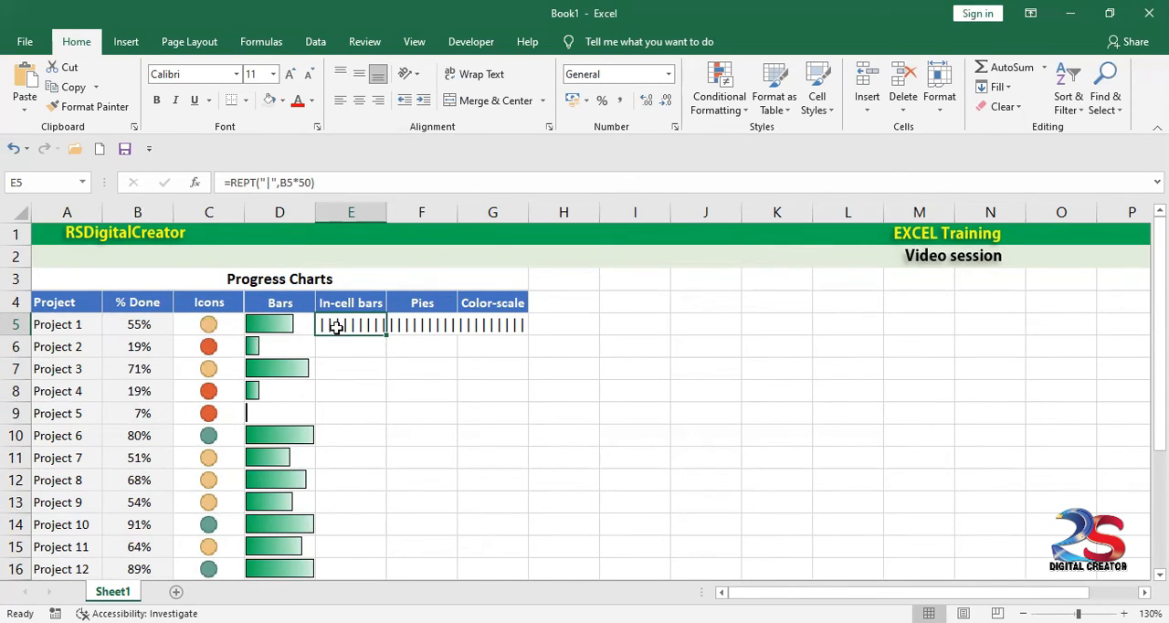
click(181, 73)
text(Playbill)
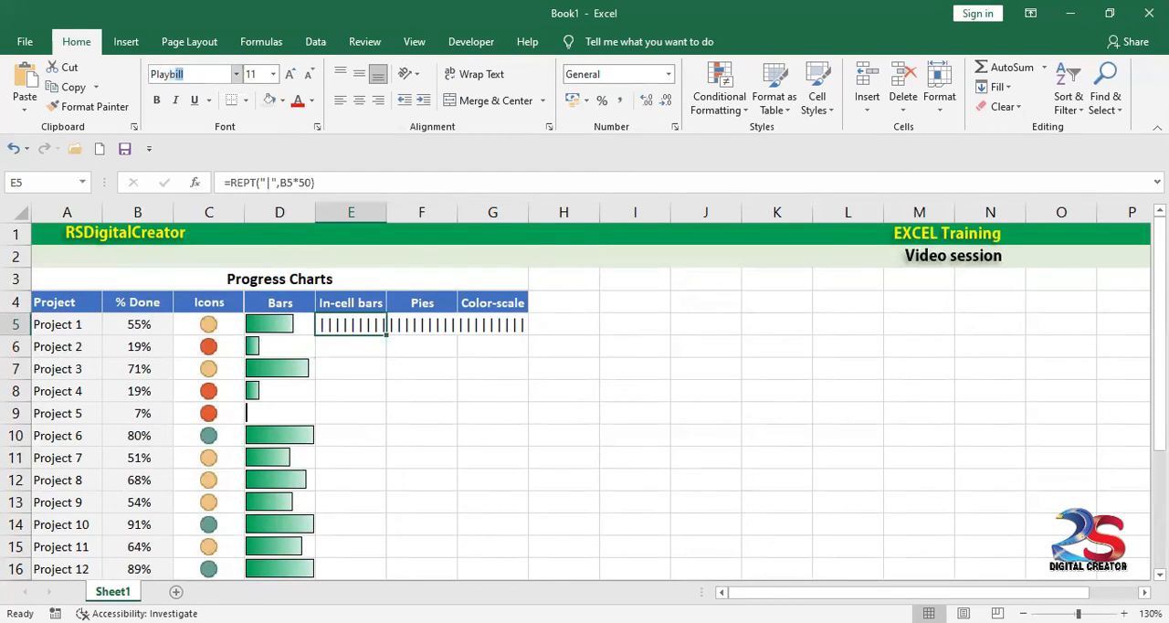
key(Return)
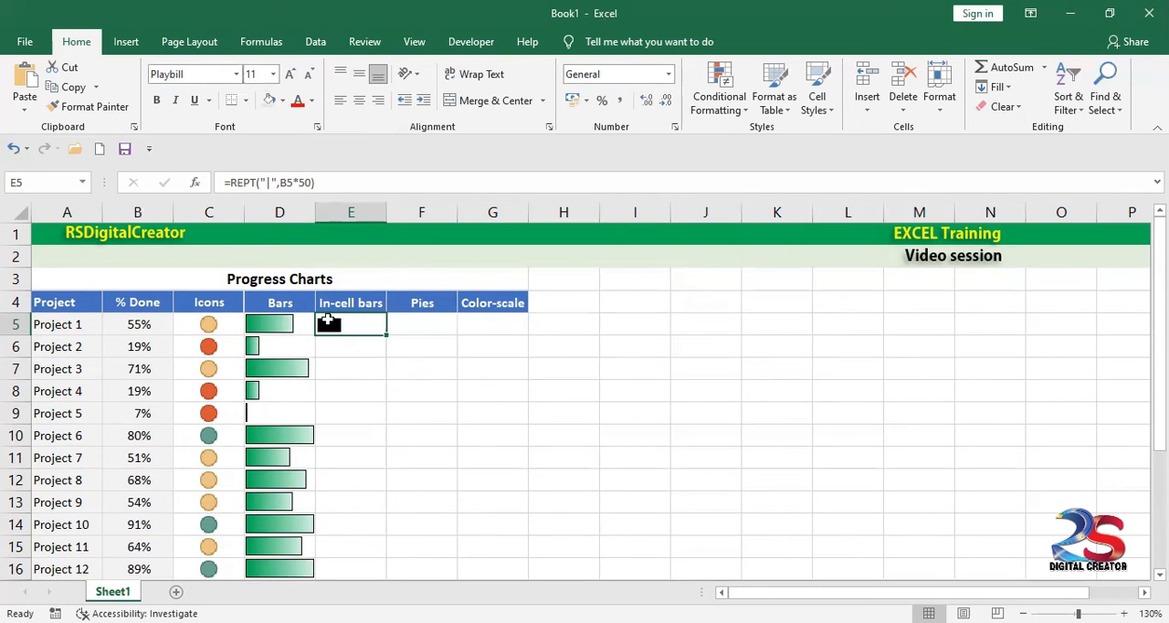
click(295, 76)
click(295, 76)
click(308, 75)
click(308, 74)
click(309, 75)
Step: Fill the REPT formula and its formatting from E5 down to E24 and review the bars of several projects
drag(387, 337, 351, 548)
click(470, 394)
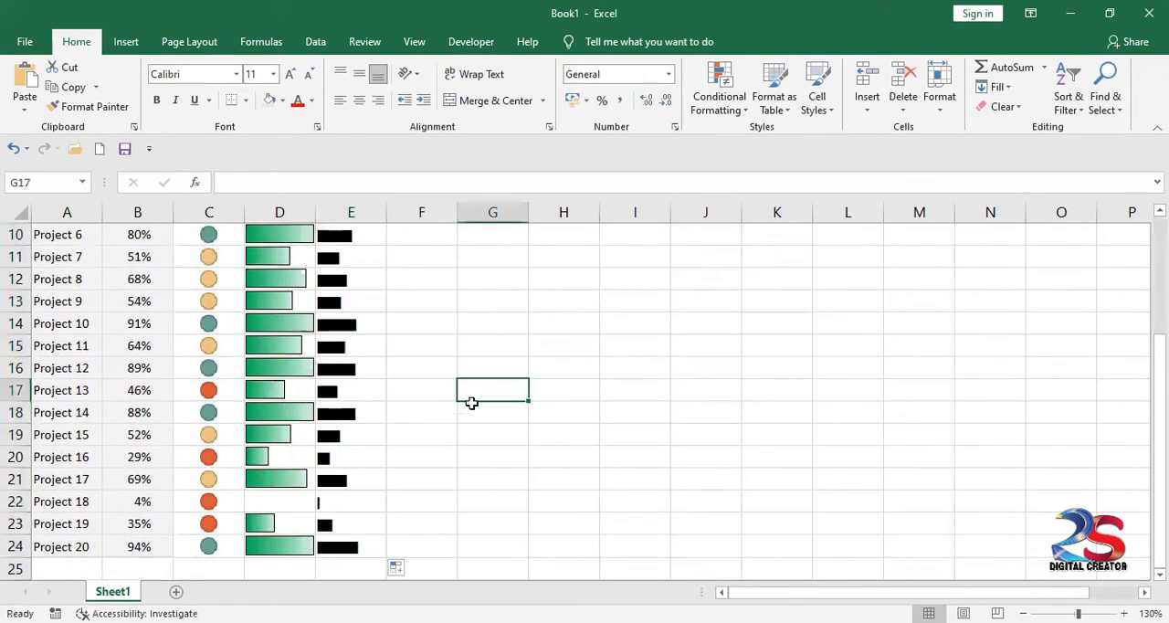
scroll(464, 397, up, 2)
click(365, 259)
click(364, 302)
click(354, 390)
click(354, 456)
click(353, 501)
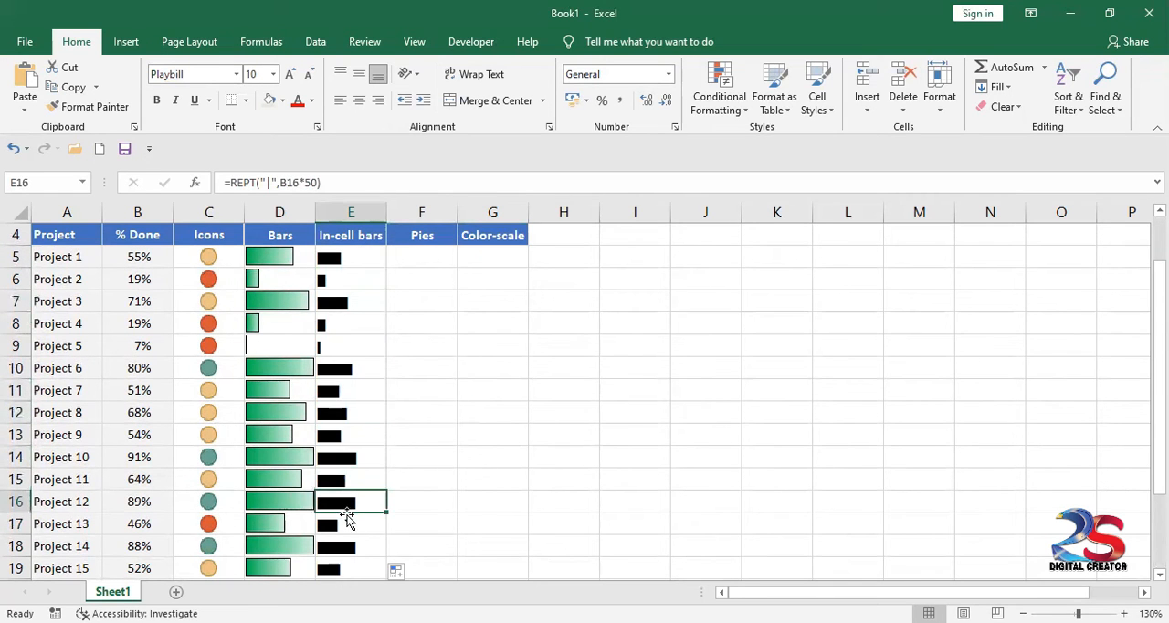
scroll(460, 461, down, 1)
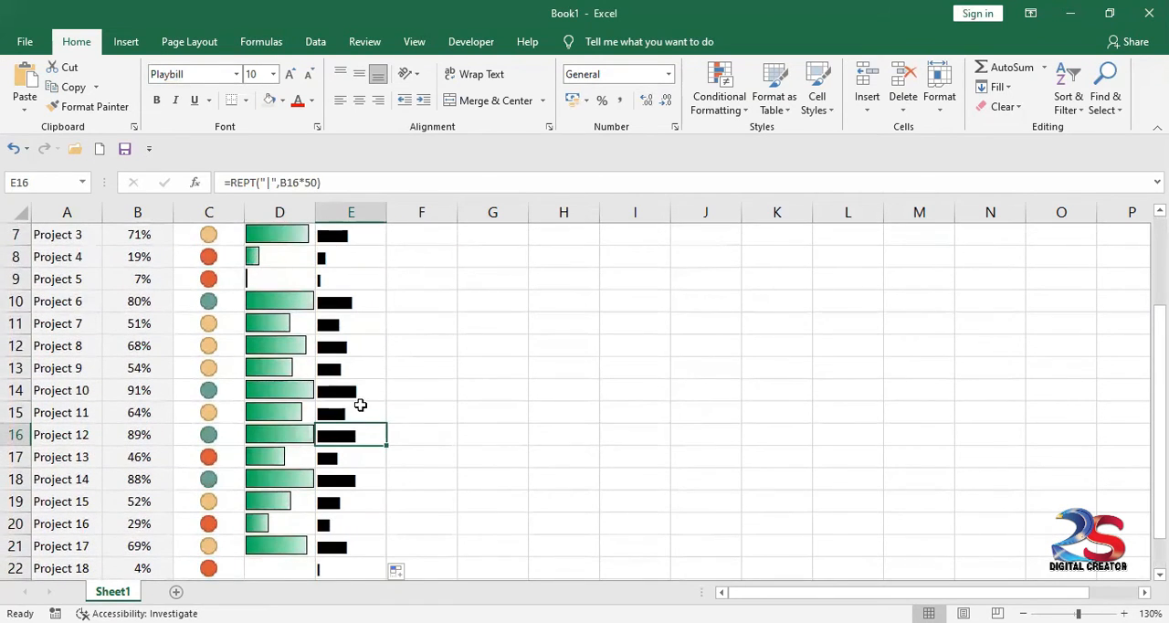
scroll(357, 404, up, 2)
Step: Recolour the in-cell bars in E5:E24, trying theme blue before settling on the standard light blue font colour
drag(356, 322, 350, 577)
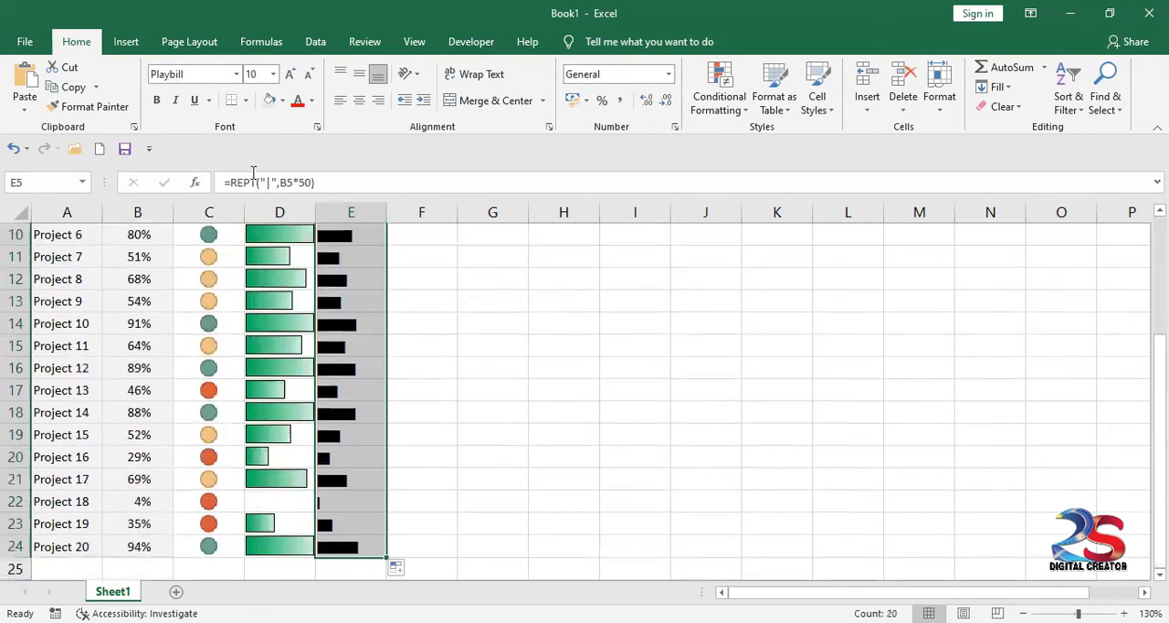
click(312, 101)
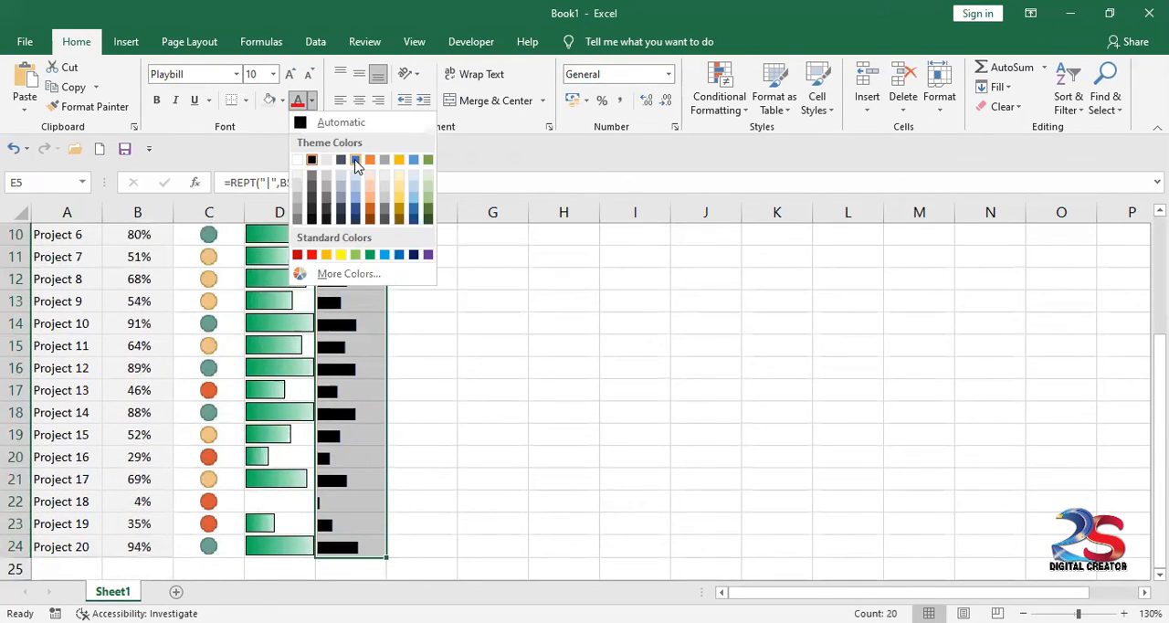
click(358, 169)
scroll(448, 438, up, 3)
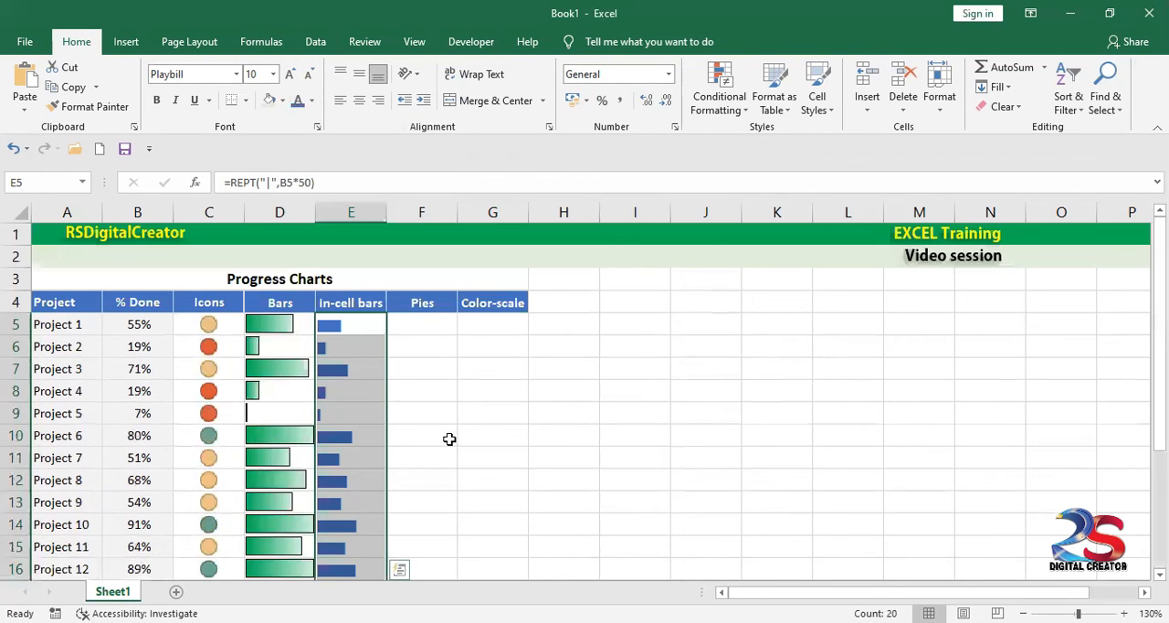
click(312, 100)
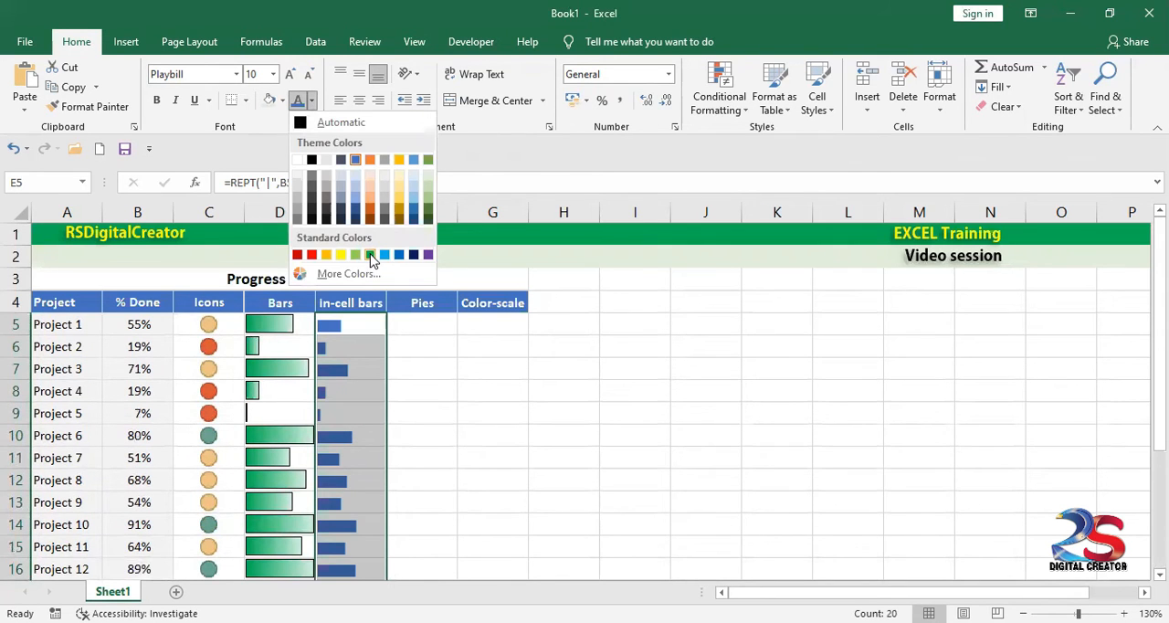
click(387, 256)
click(393, 368)
Step: Compare Project 5's data bar in D9 with its in-cell bar in E9 and review the REPT formula in E5
scroll(384, 404, down, 1)
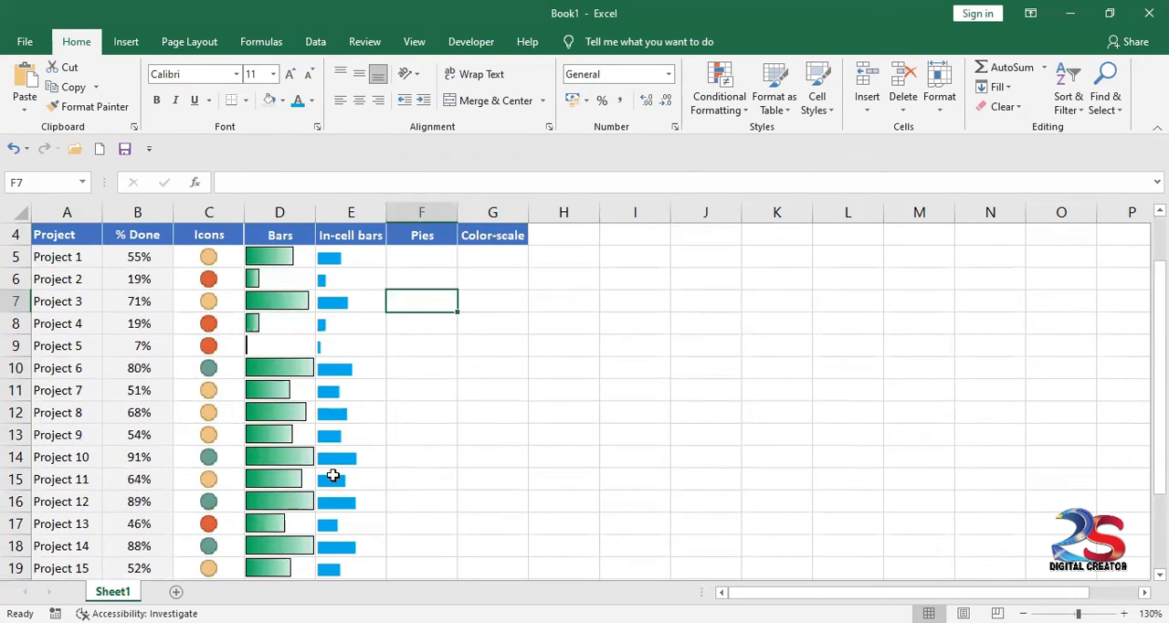
click(273, 346)
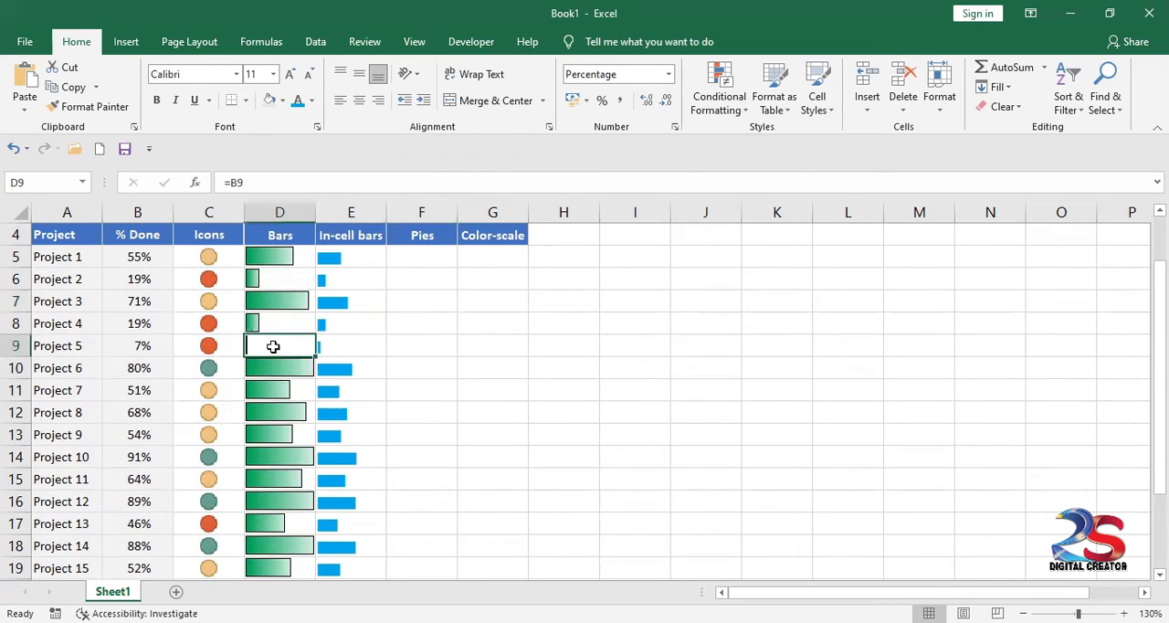
click(364, 348)
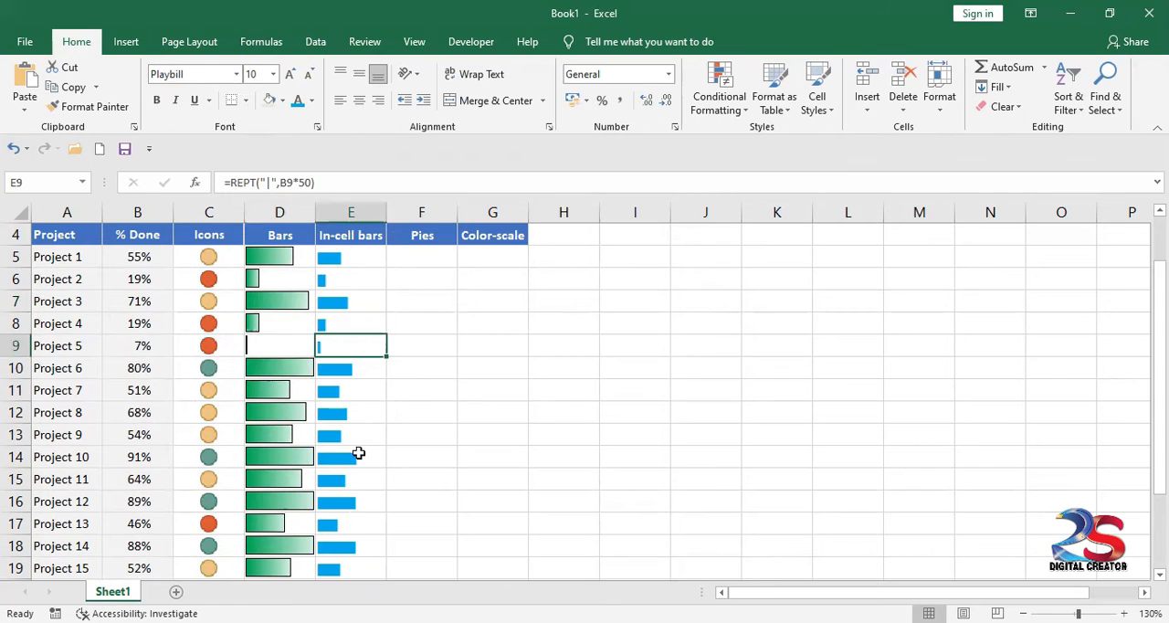
scroll(355, 409, up, 1)
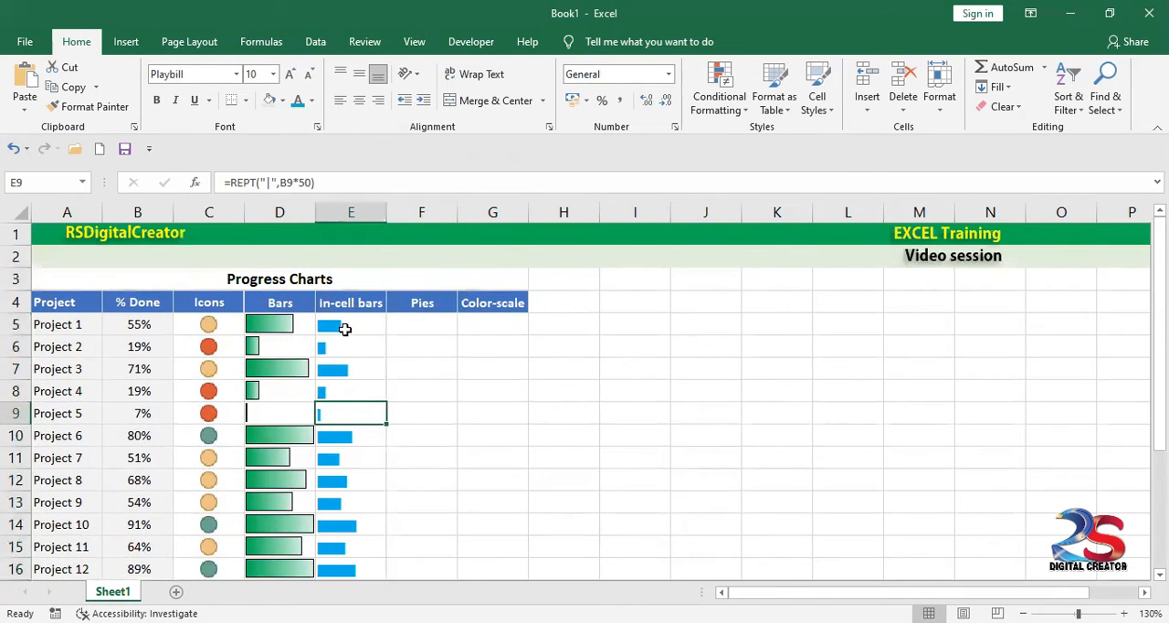
click(345, 330)
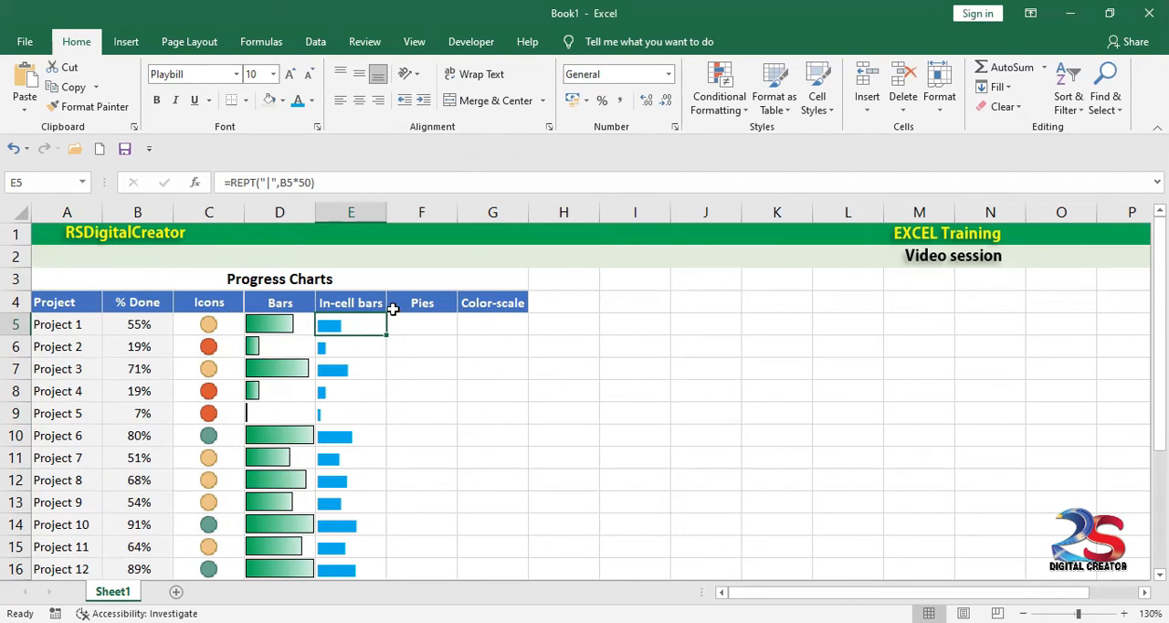
Step: Enter =B5 in F5 and fill the formula down the Pies column to F24
click(416, 325)
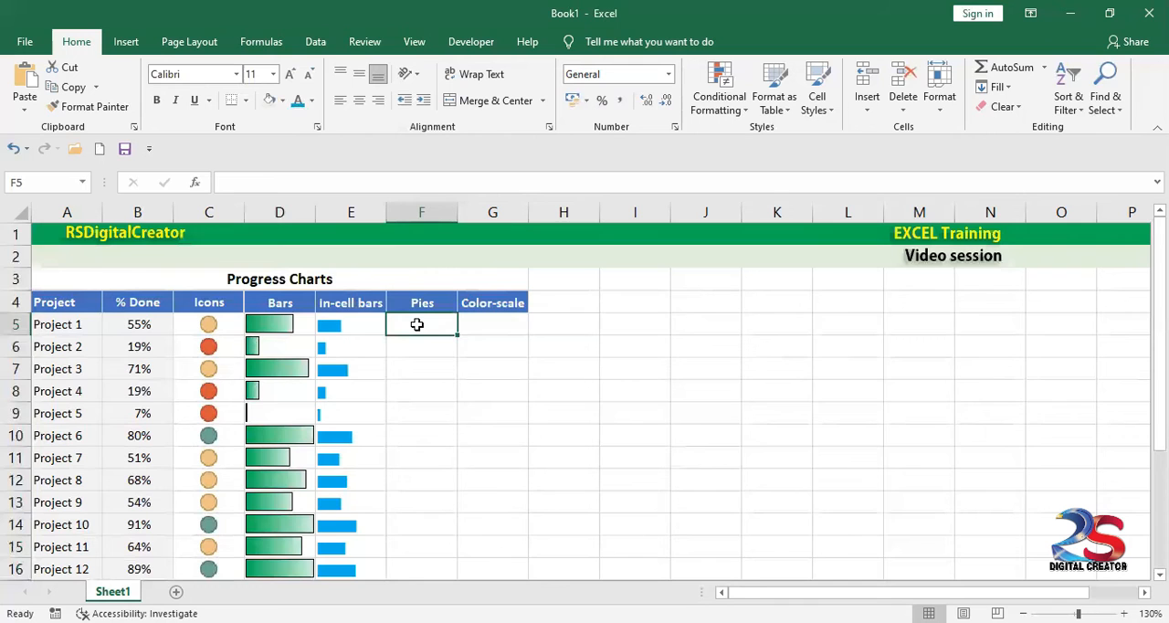
drag(421, 327, 412, 547)
scroll(412, 415, up, 3)
click(412, 327)
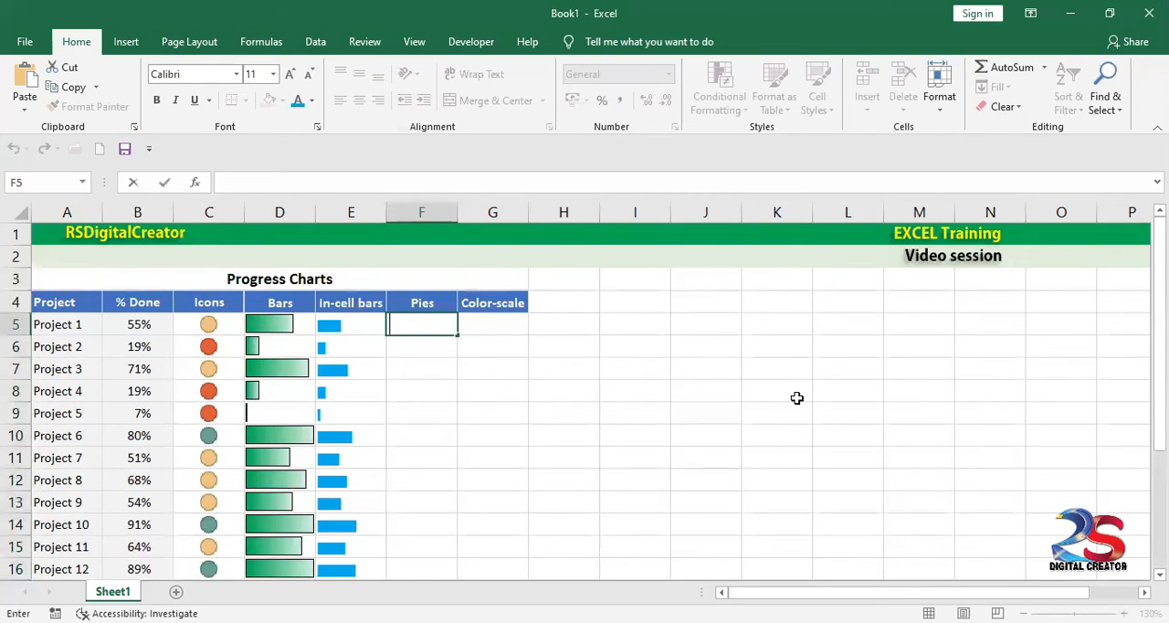
text(=)
click(131, 327)
key(Return)
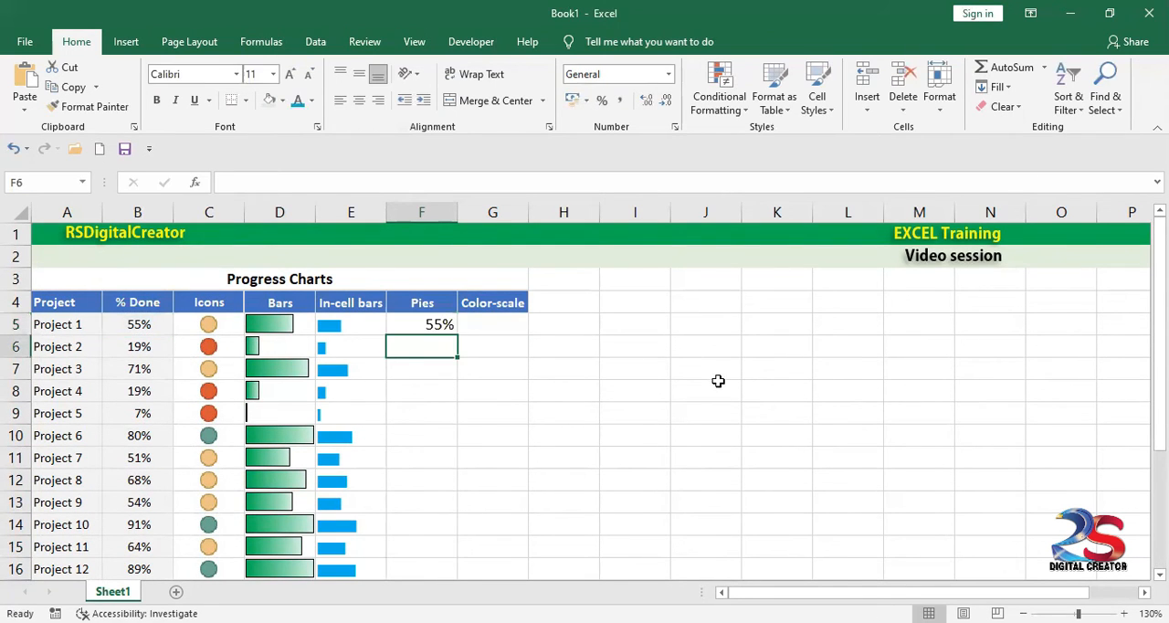
click(427, 324)
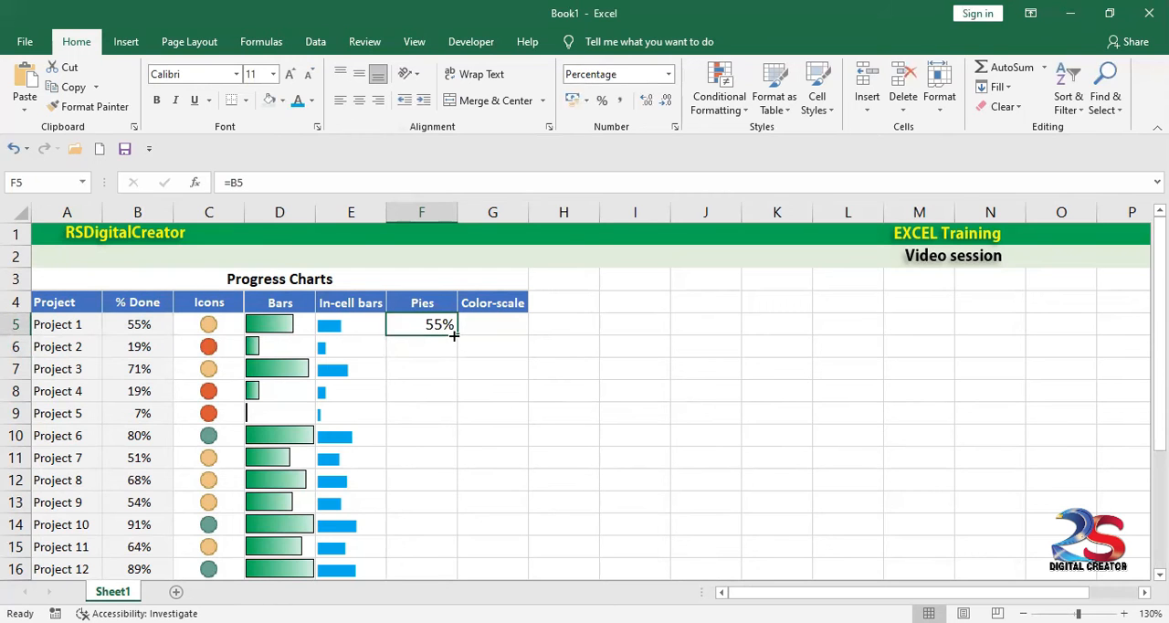
drag(457, 335, 426, 557)
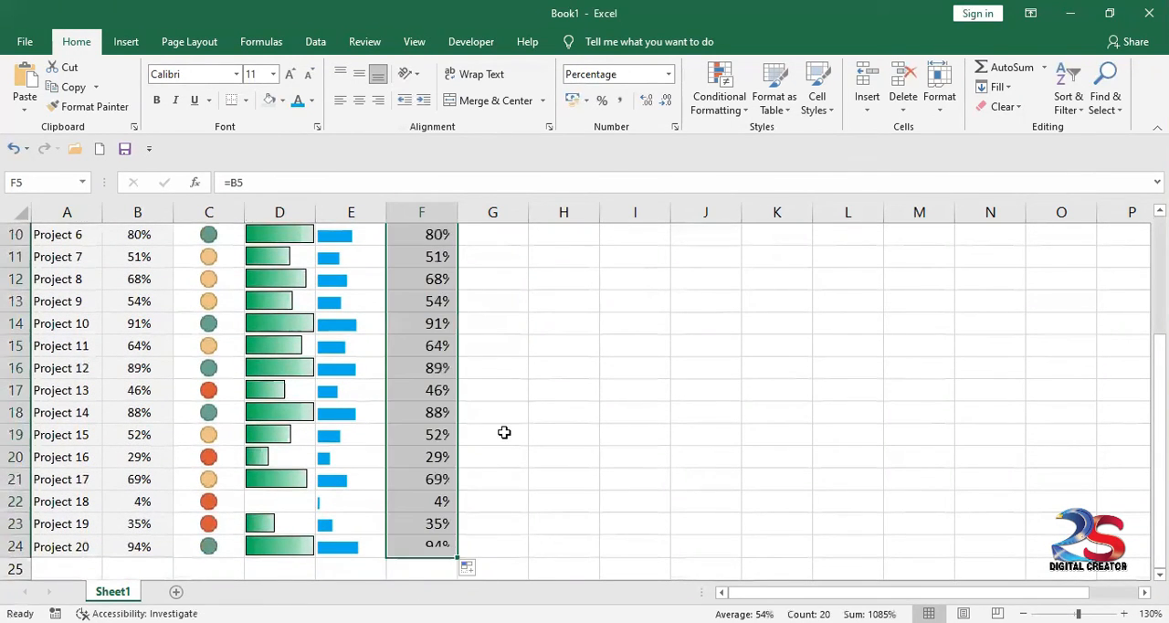
scroll(504, 432, up, 1)
scroll(504, 432, up, 1)
Step: Add a conditional formatting rule to F5:F24 using the five-icon quarter-pie icon set with its default percent thresholds
click(441, 259)
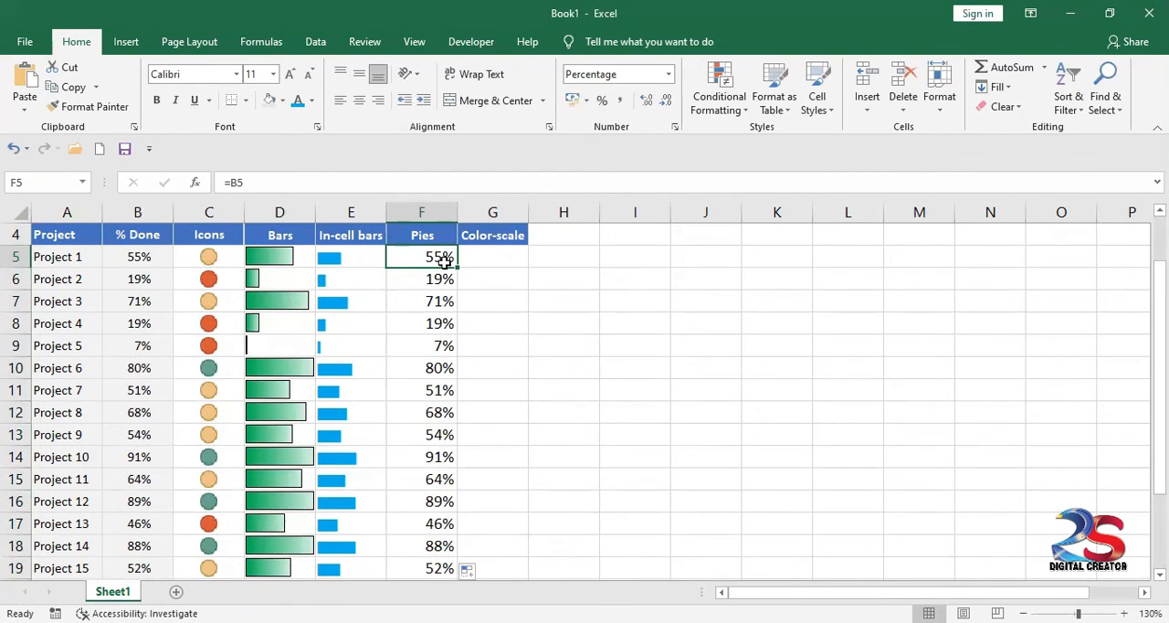
drag(443, 258, 420, 548)
scroll(456, 347, up, 3)
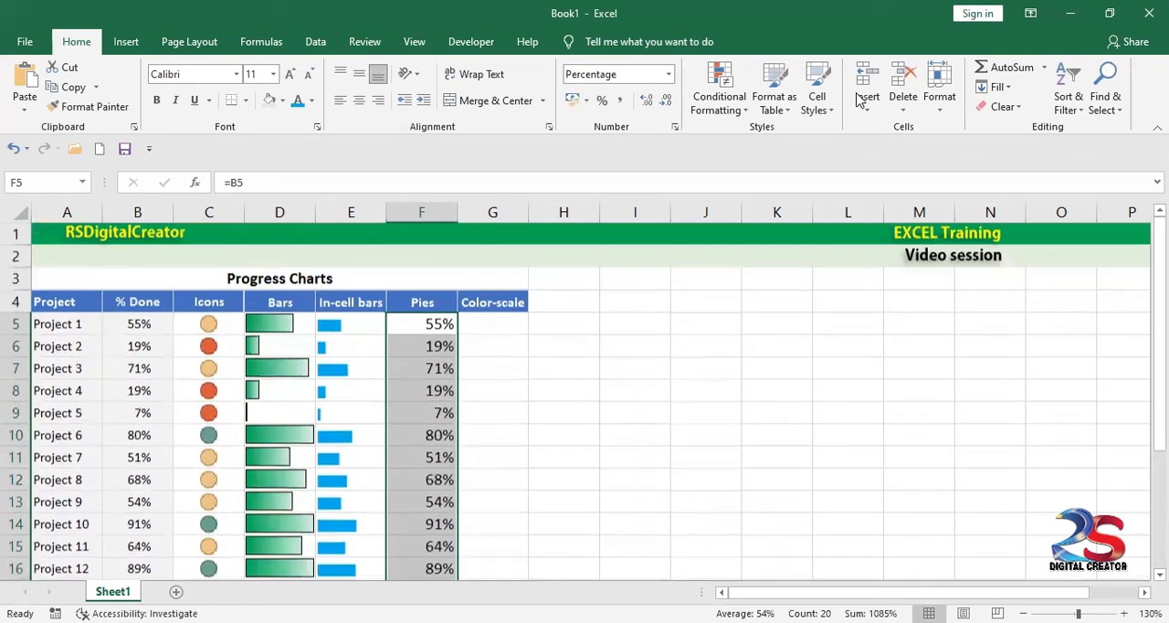
click(718, 88)
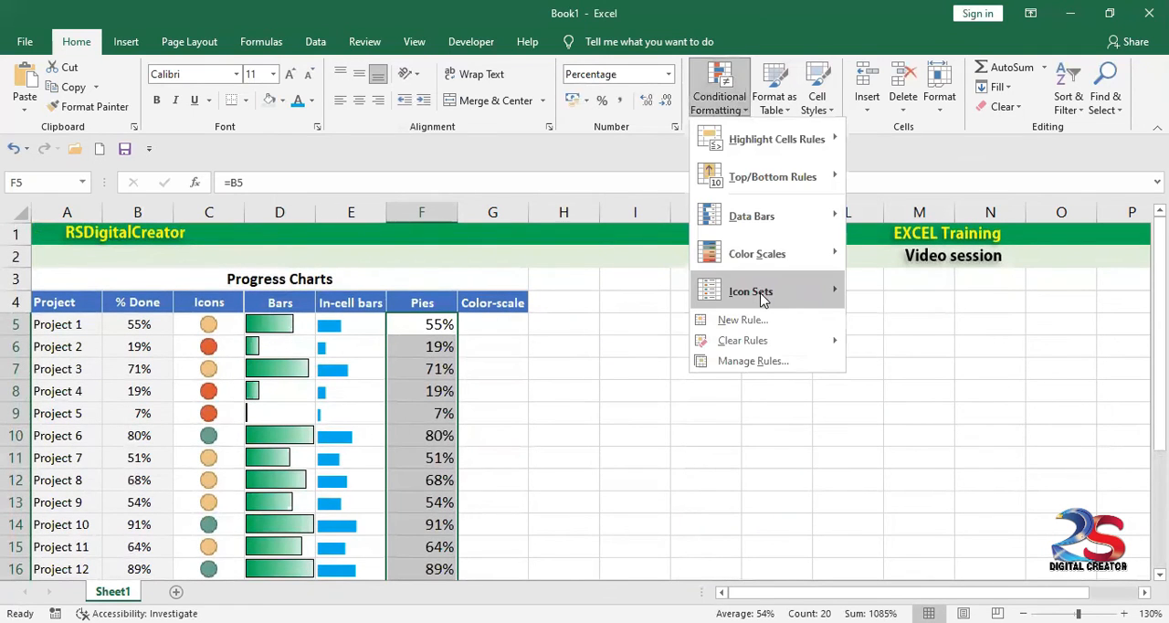
mouse_move(751, 292)
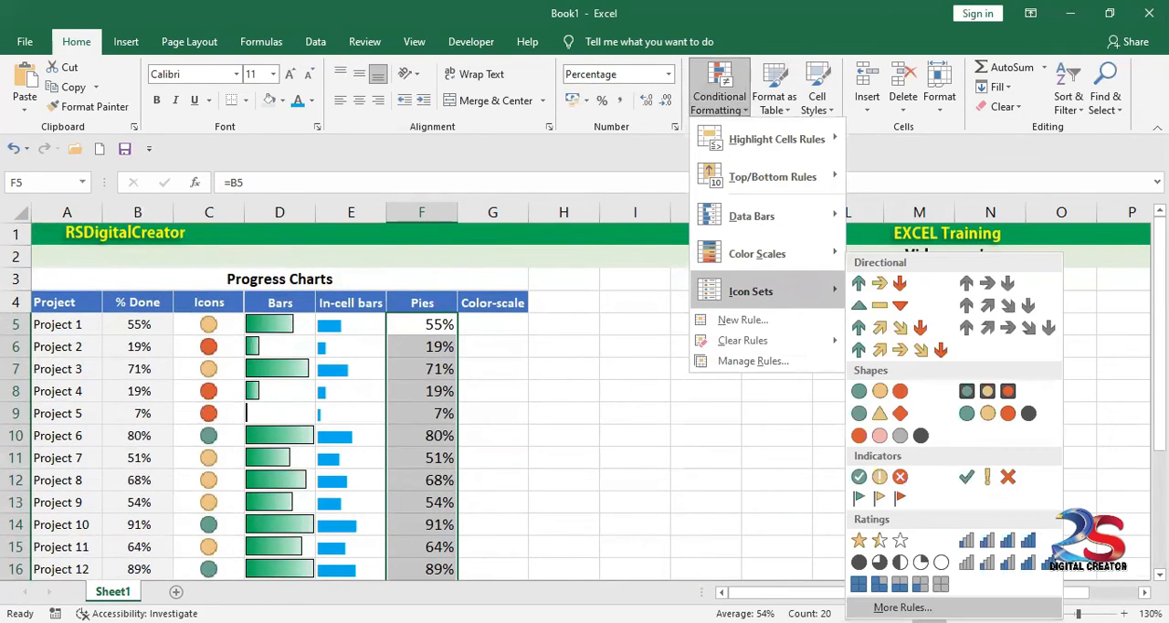
click(743, 319)
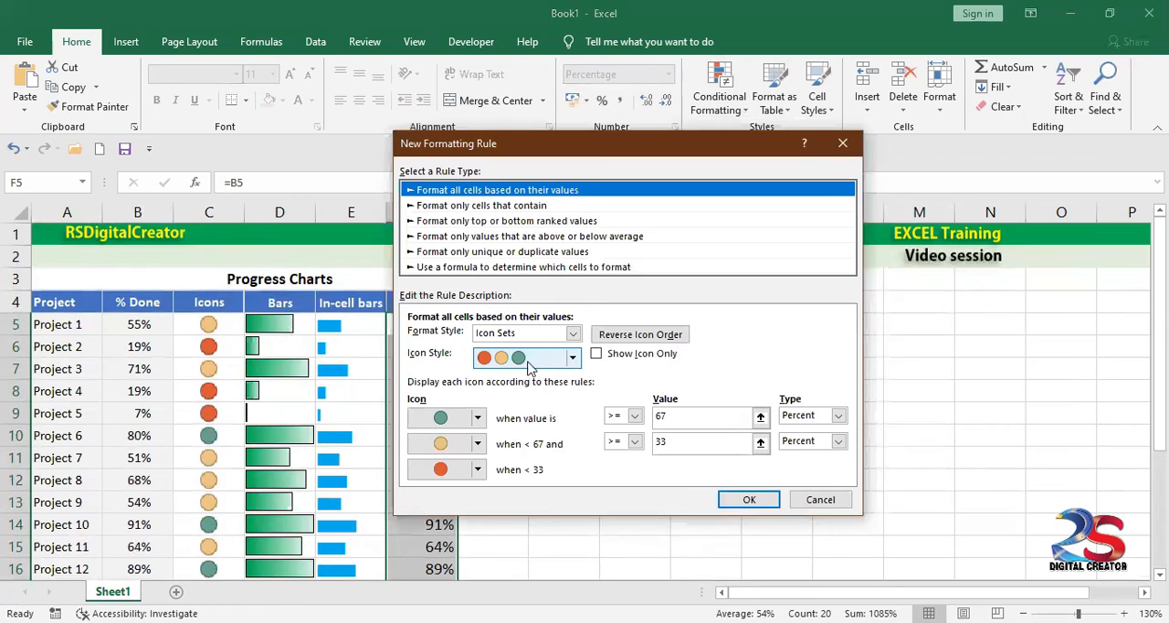
click(572, 358)
click(574, 357)
scroll(520, 438, down, 5)
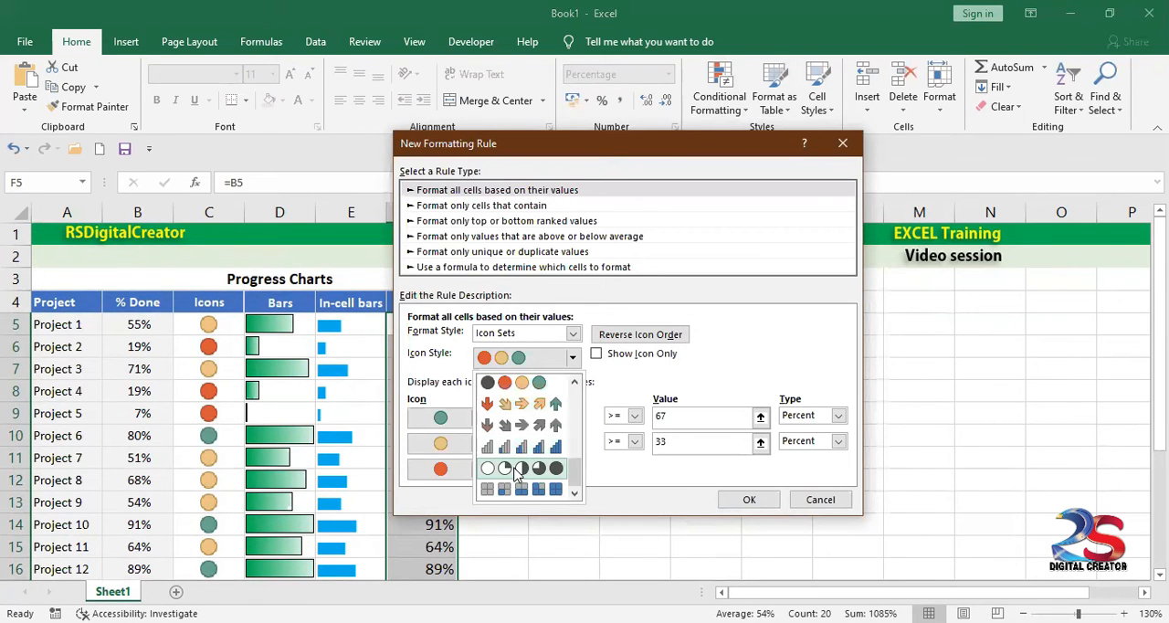
click(518, 469)
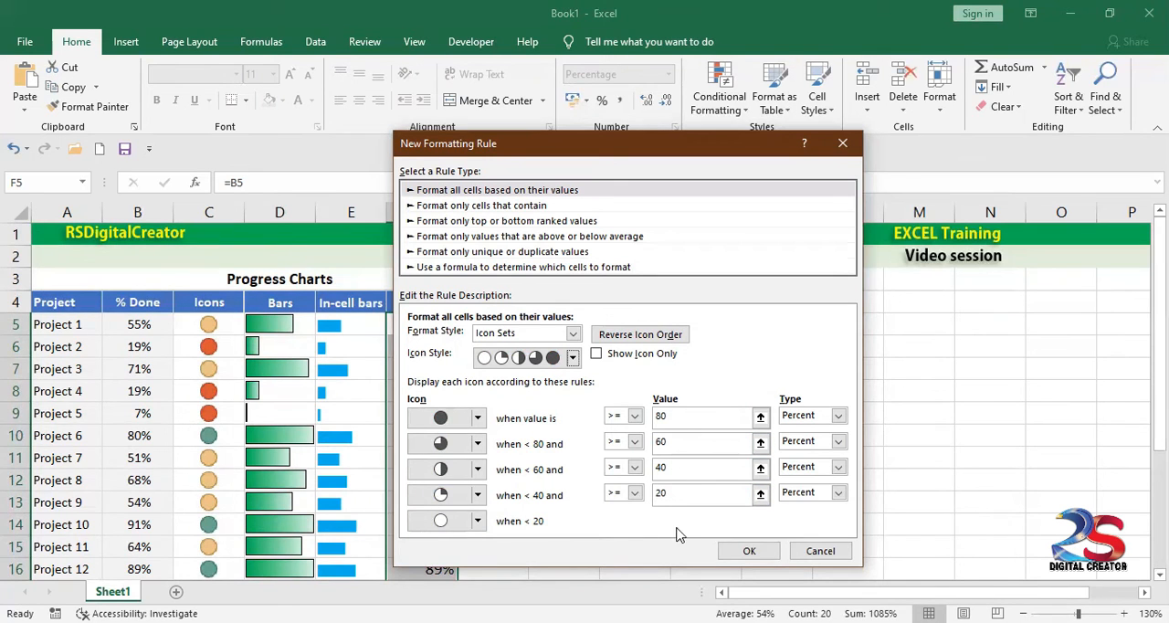
click(745, 551)
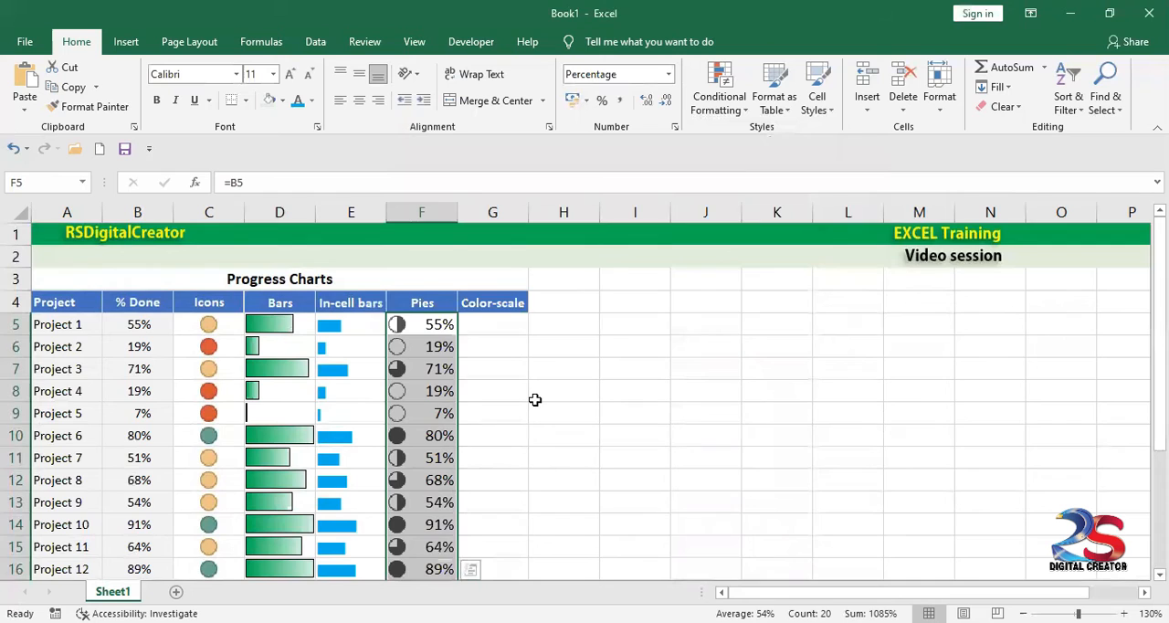
Step: Review the pie icons beside several projects' percentages in the Pies column and compare them with the Icons column
scroll(535, 399, down, 1)
click(535, 395)
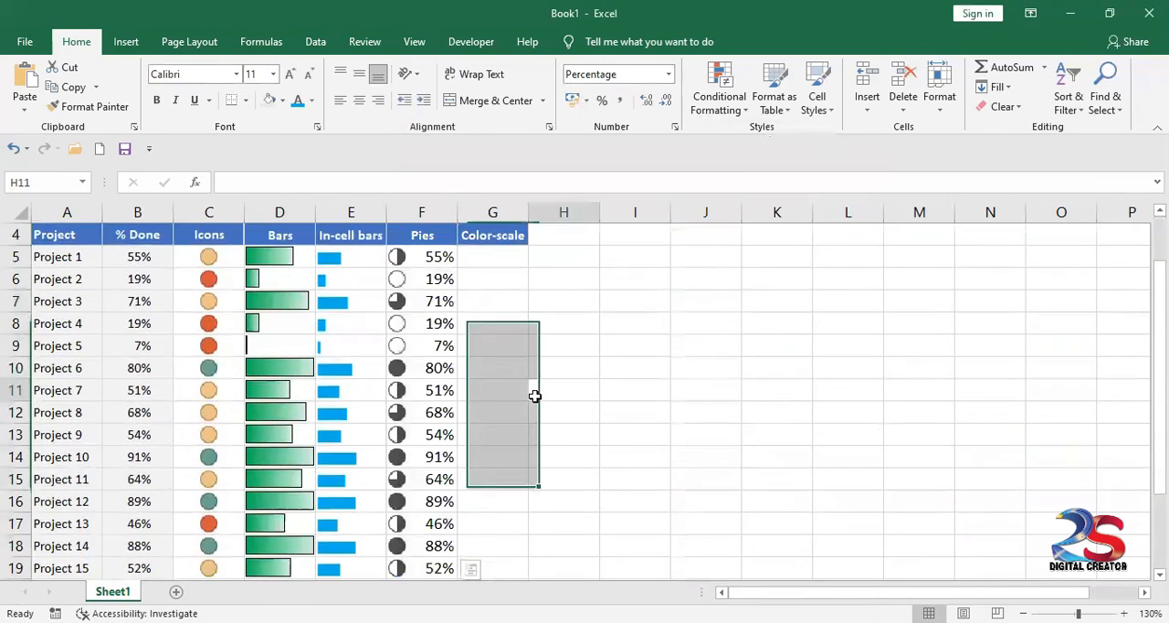
click(411, 261)
click(438, 307)
click(436, 364)
click(447, 393)
click(442, 437)
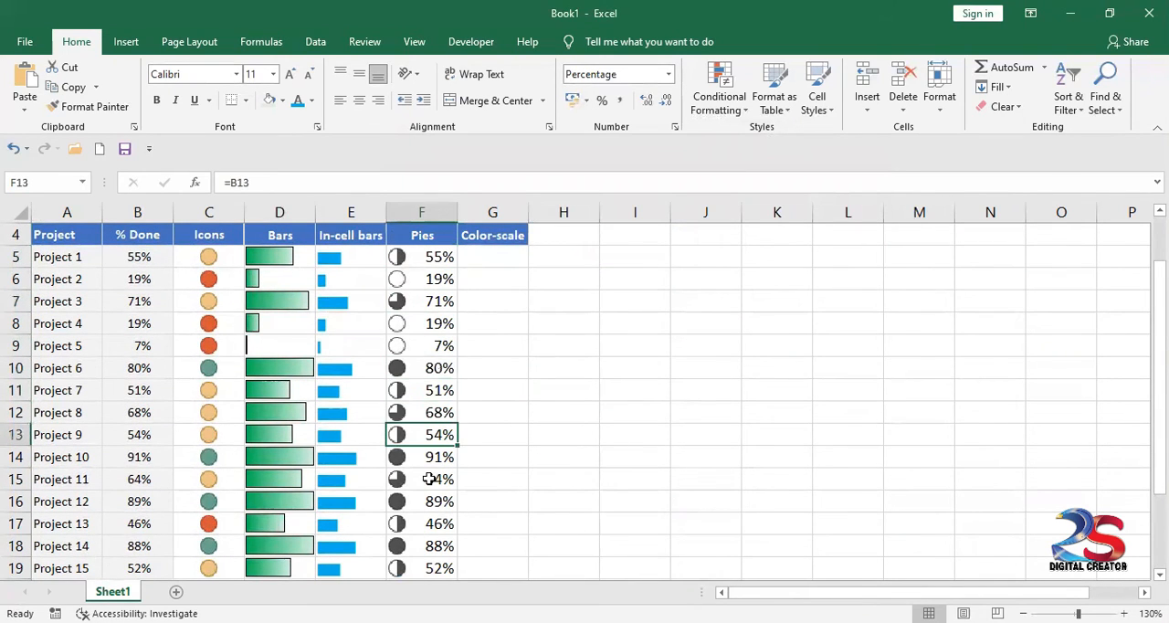
click(215, 281)
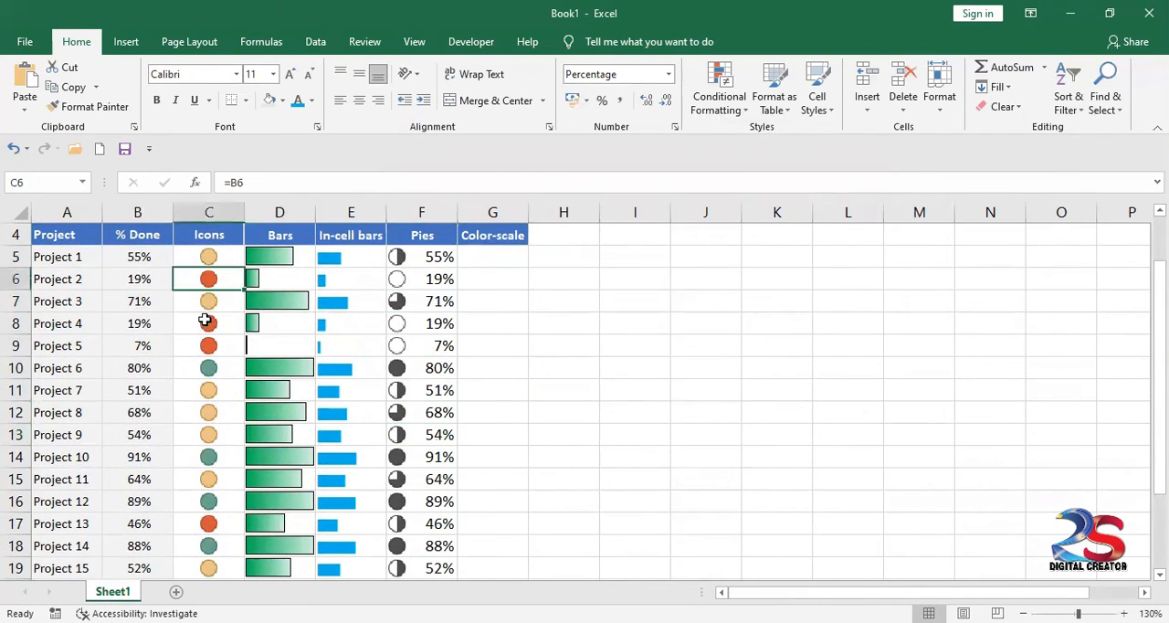
Step: Edit the icon-set rule on F5:F24 to show icons only and centre the pies in their cells
drag(418, 261, 422, 546)
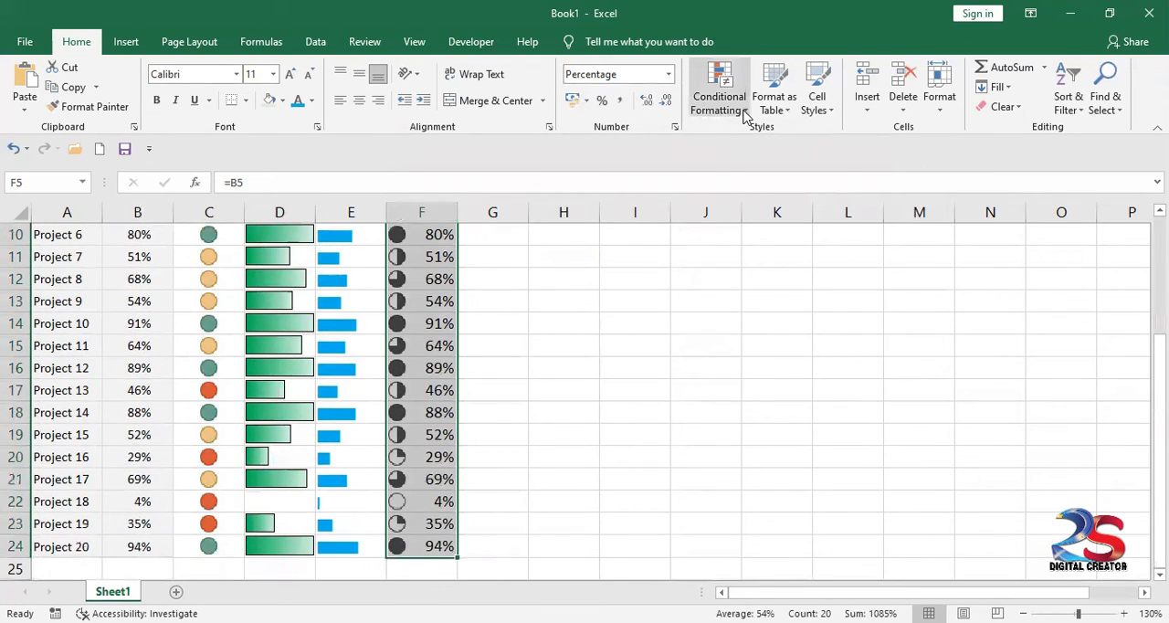
click(743, 113)
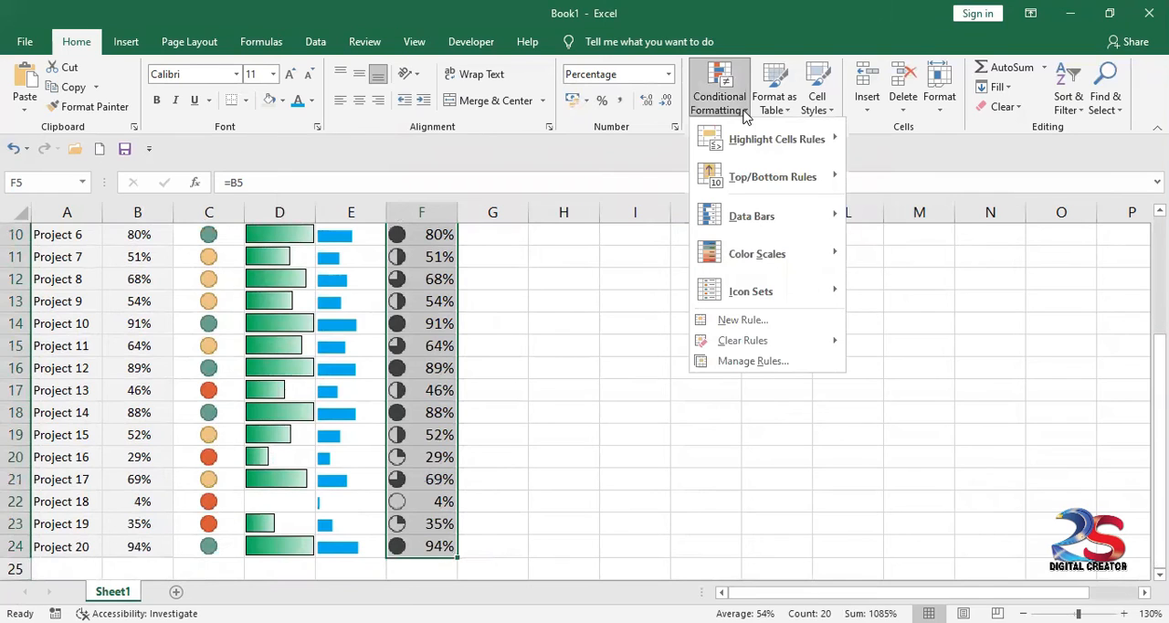
click(765, 364)
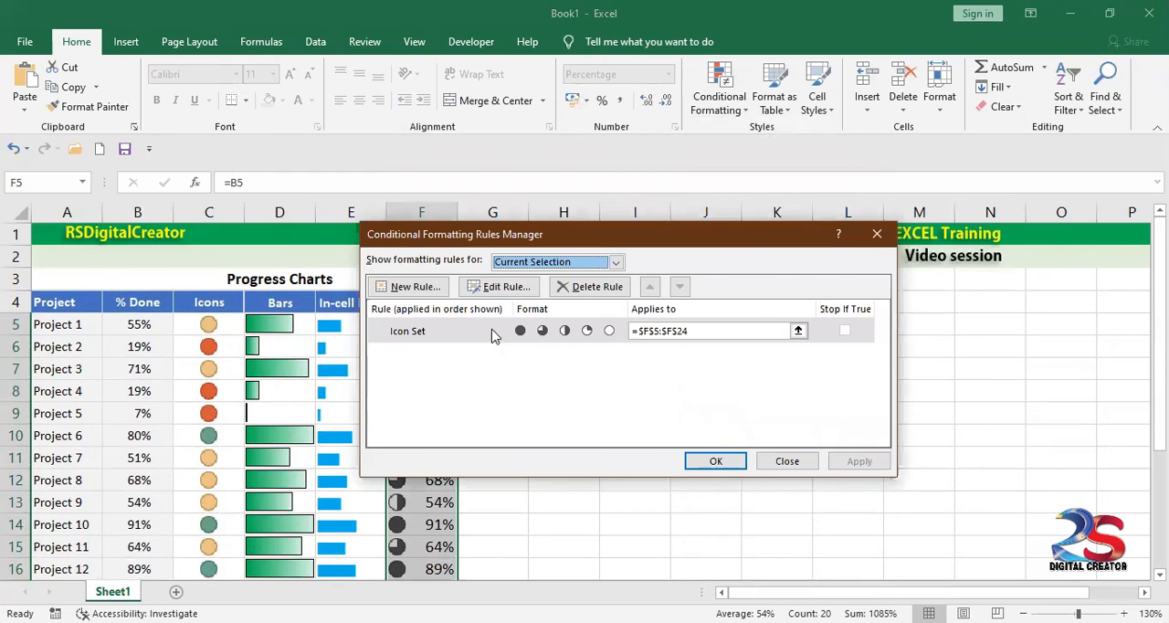
double_click(444, 334)
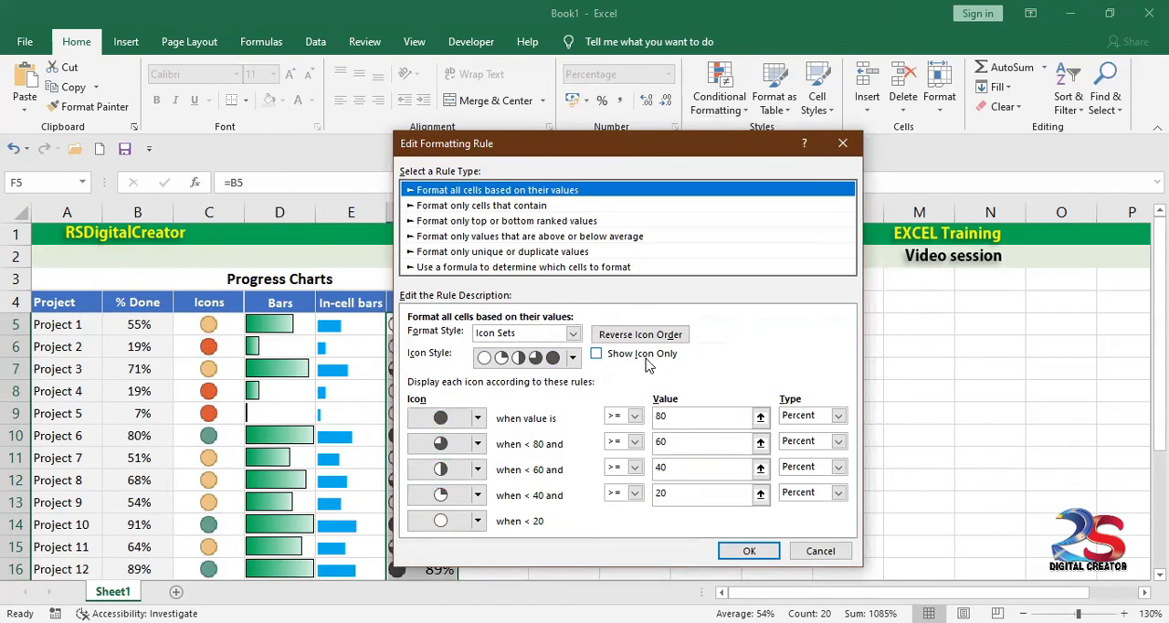
click(597, 355)
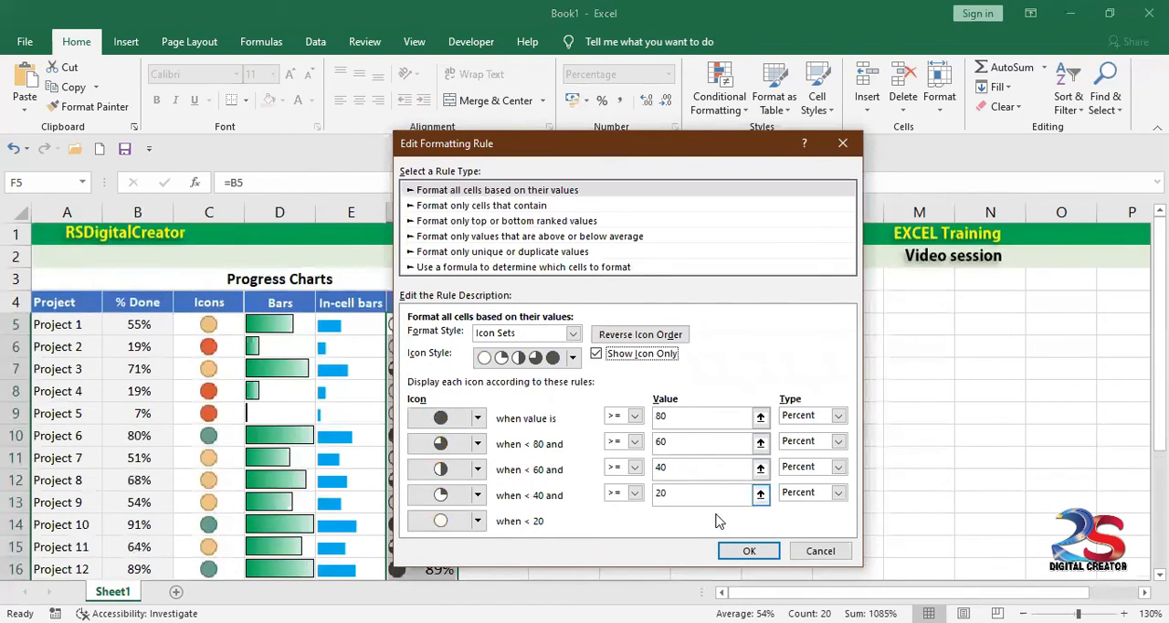
click(744, 552)
click(843, 464)
click(714, 461)
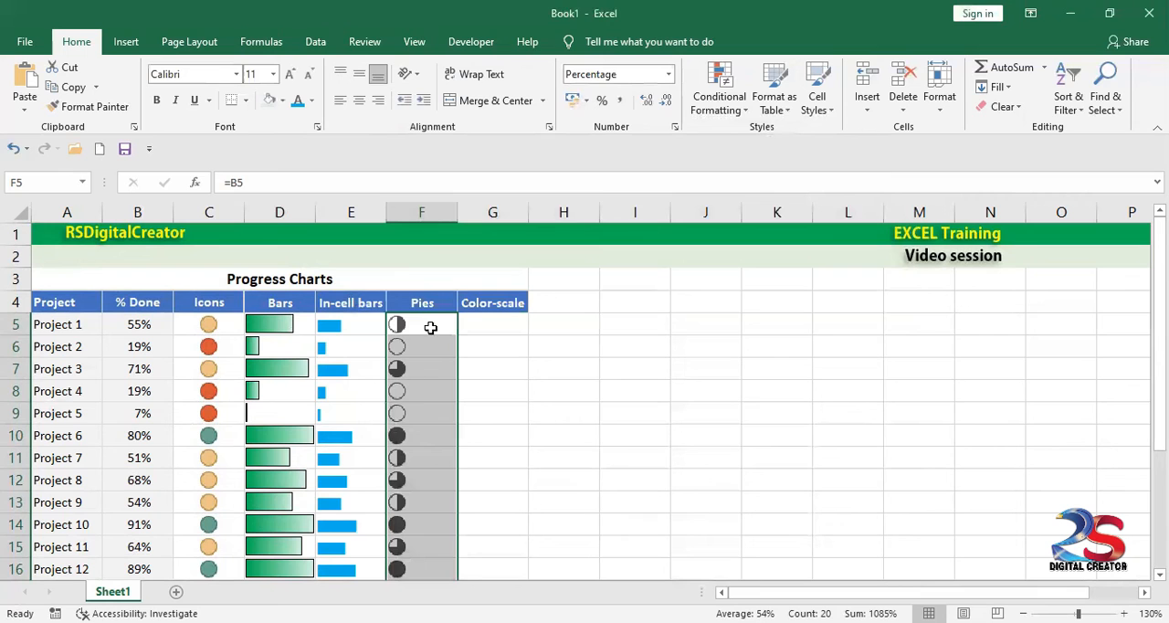
click(507, 306)
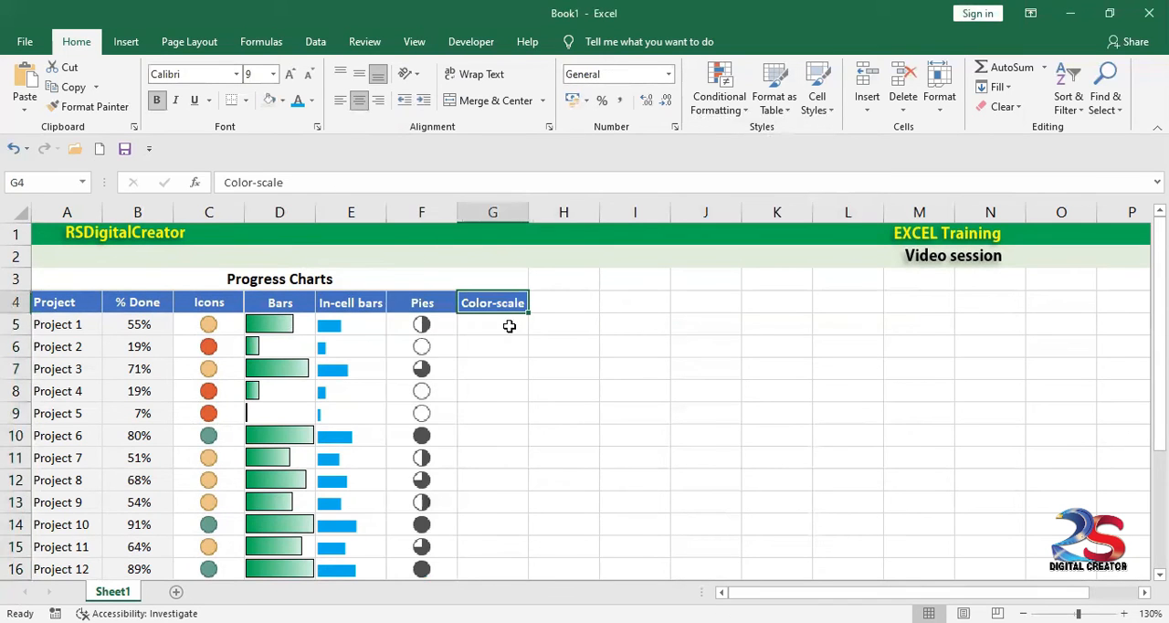
Step: Fill the Pies formula and its formatting from F5 across and down the Color-scale column to G24
scroll(438, 456, down, 1)
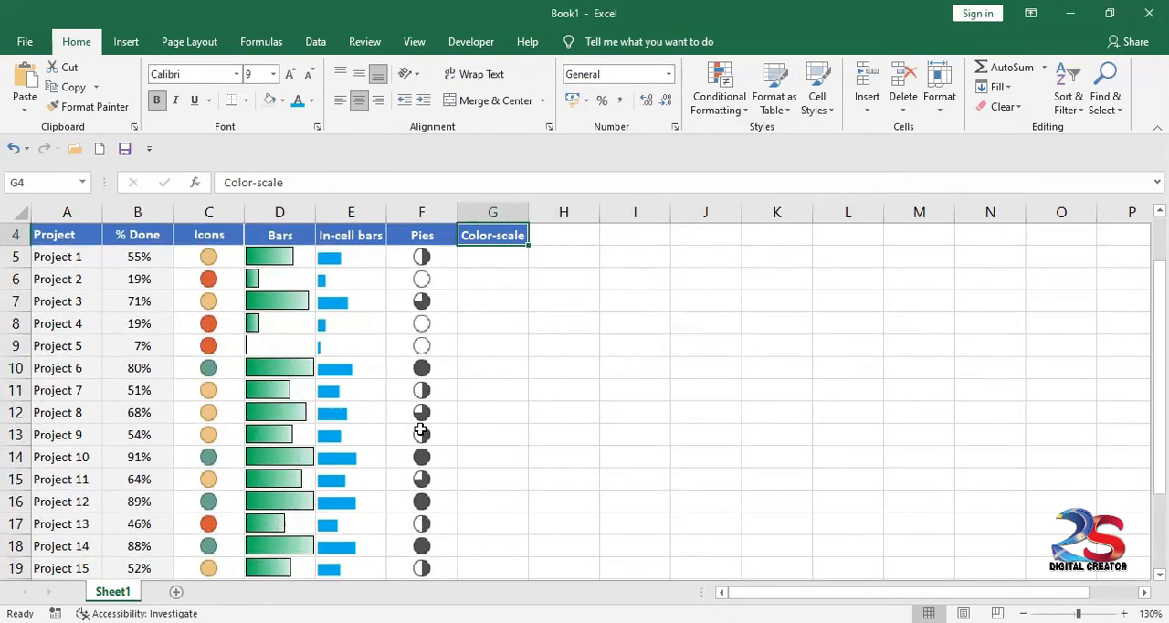
scroll(419, 470, down, 2)
scroll(420, 471, down, 1)
scroll(429, 420, up, 4)
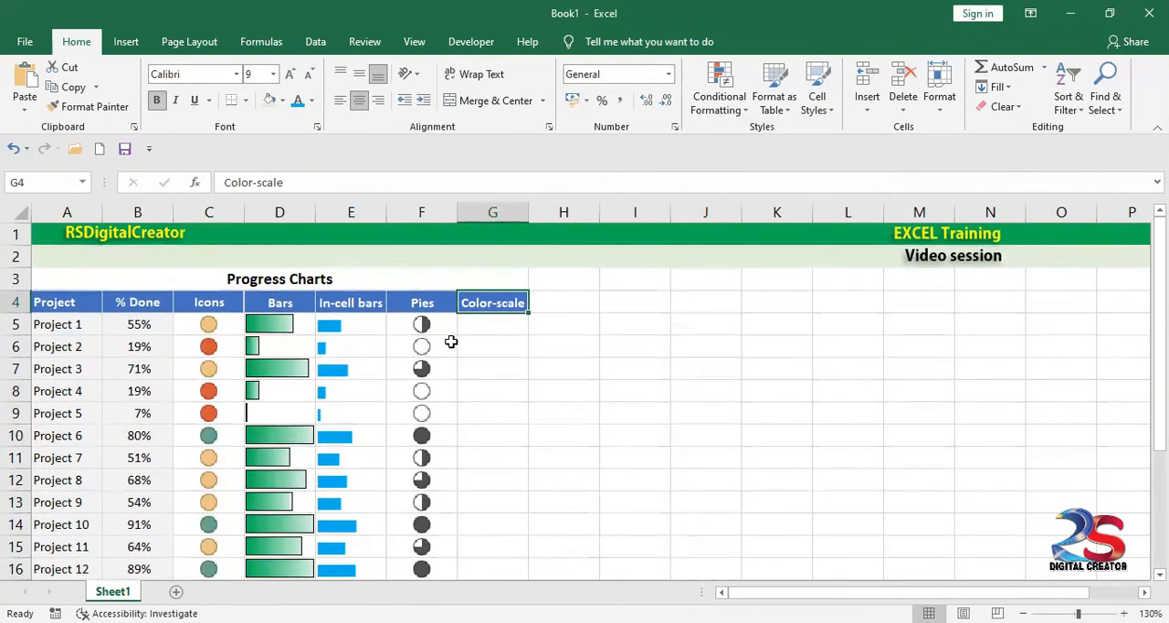
click(491, 327)
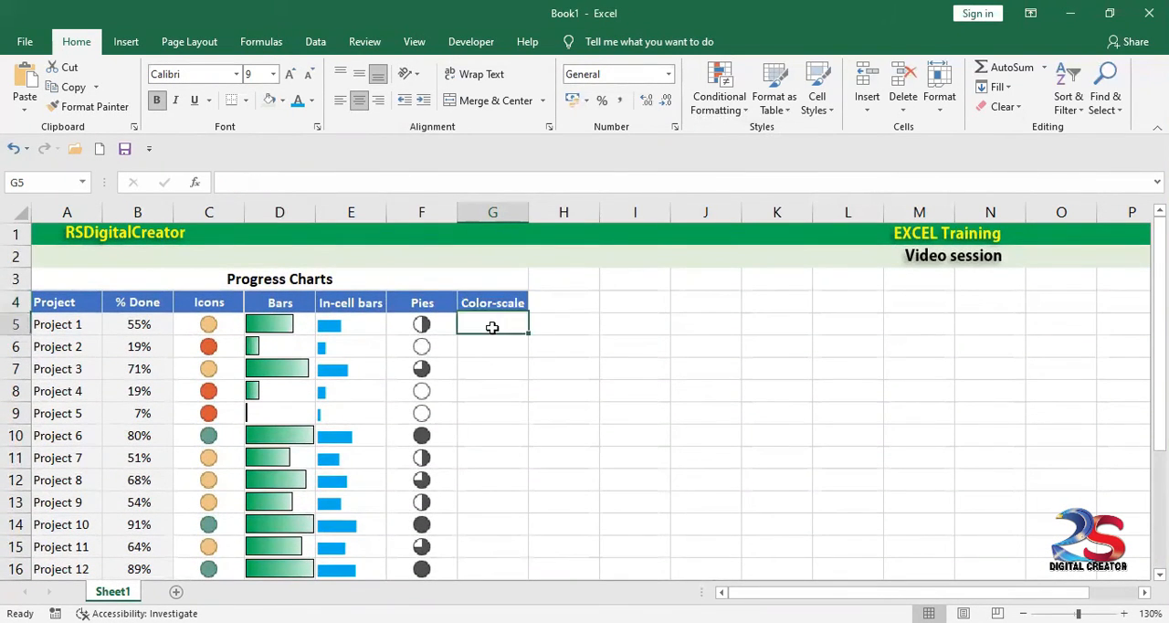
click(440, 327)
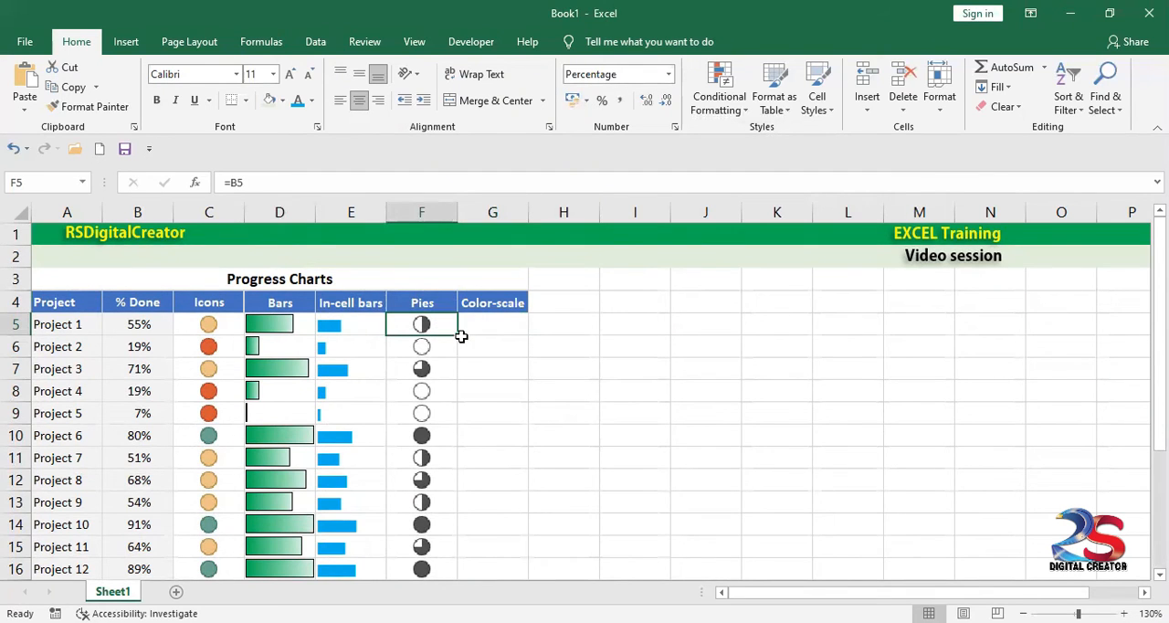
mouse_move(460, 334)
mouse_down()
mouse_move(520, 335)
mouse_move(520, 559)
mouse_move(503, 558)
mouse_move(507, 577)
mouse_move(497, 480)
mouse_up()
drag(545, 446, 573, 430)
click(573, 429)
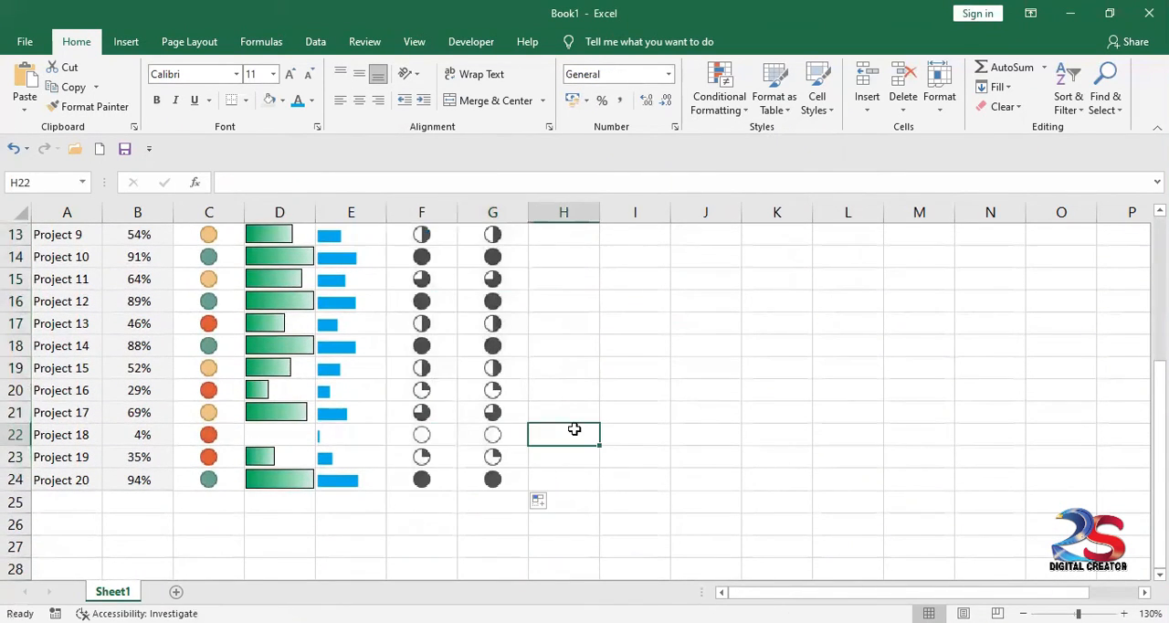
Step: Edit the icon-set rule that applies to G5 and change its format style to 2-Color Scale
scroll(573, 402, up, 4)
click(514, 326)
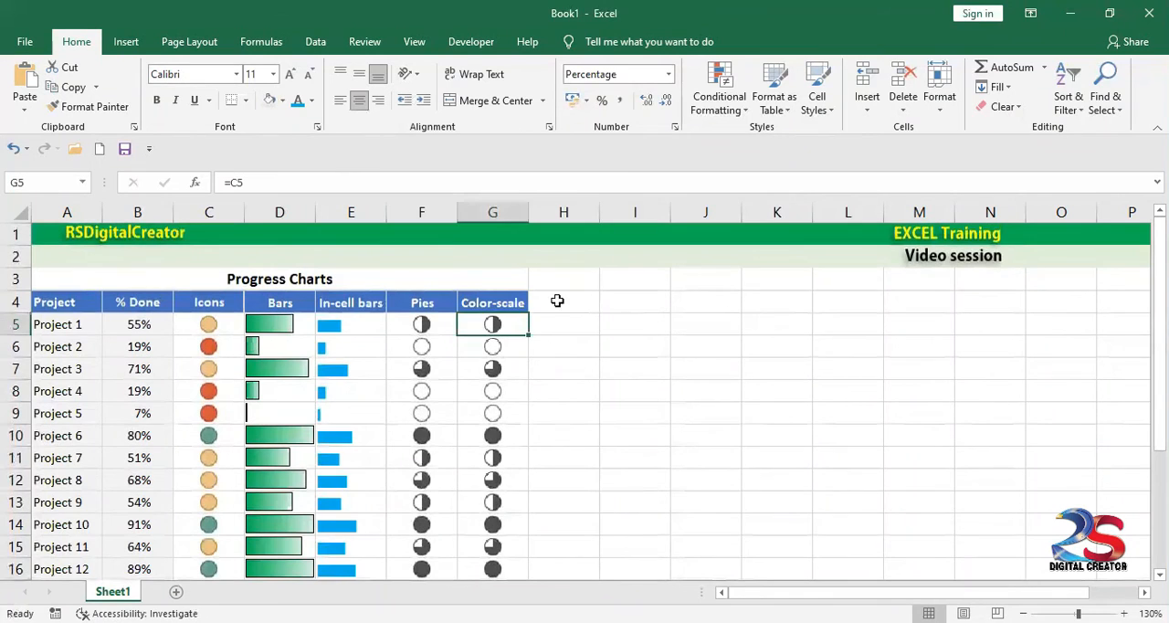
click(730, 105)
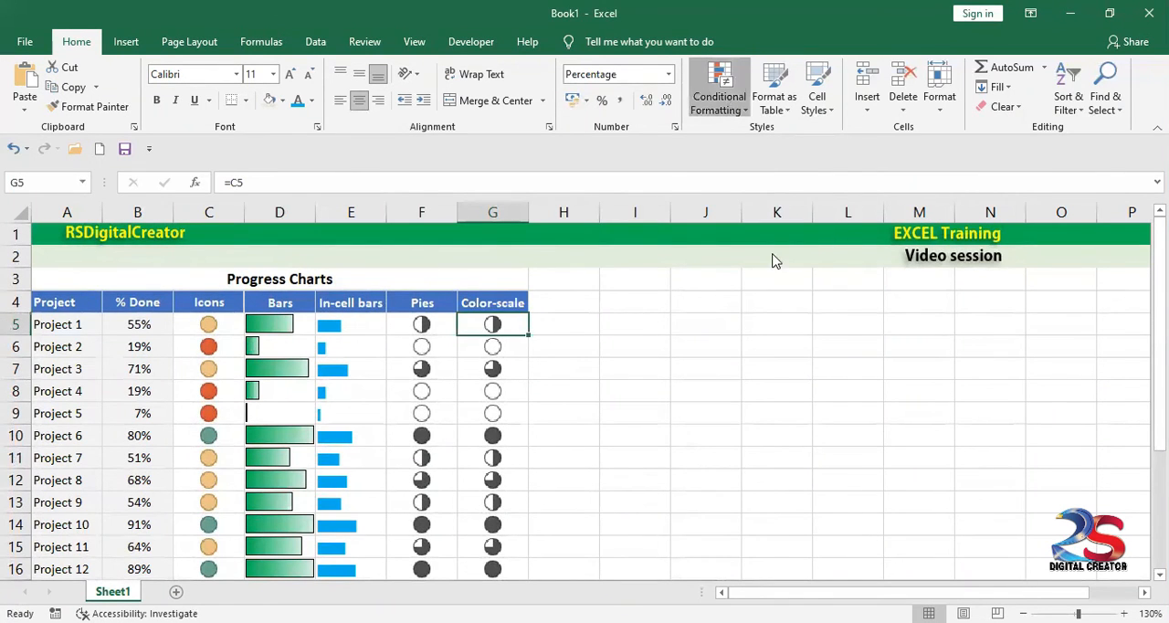
click(776, 361)
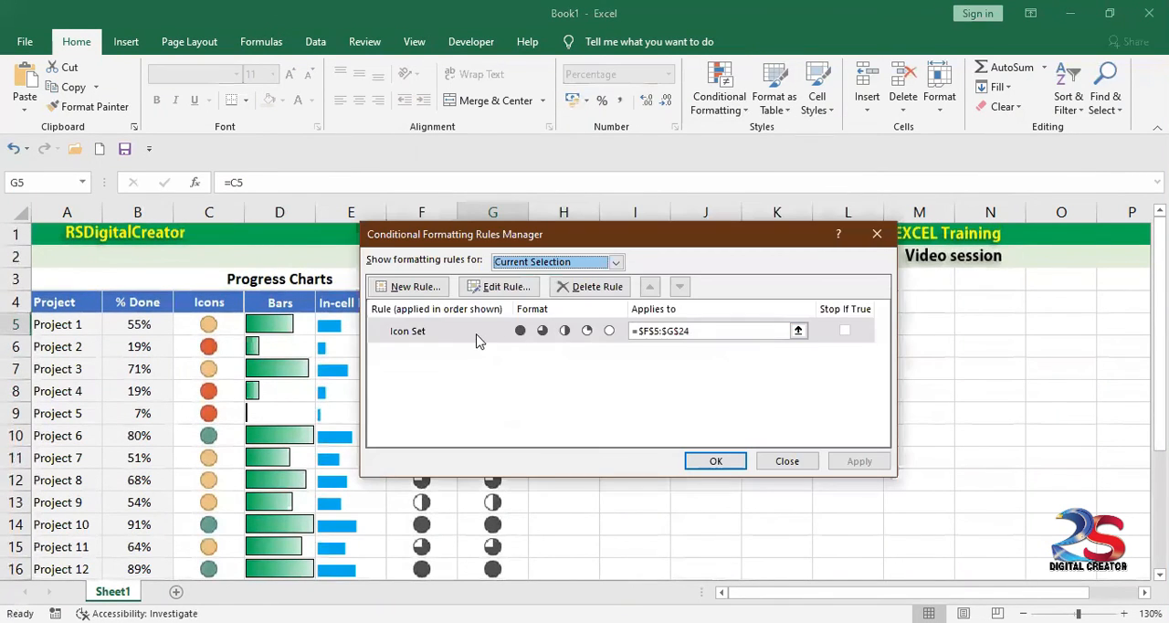
double_click(475, 339)
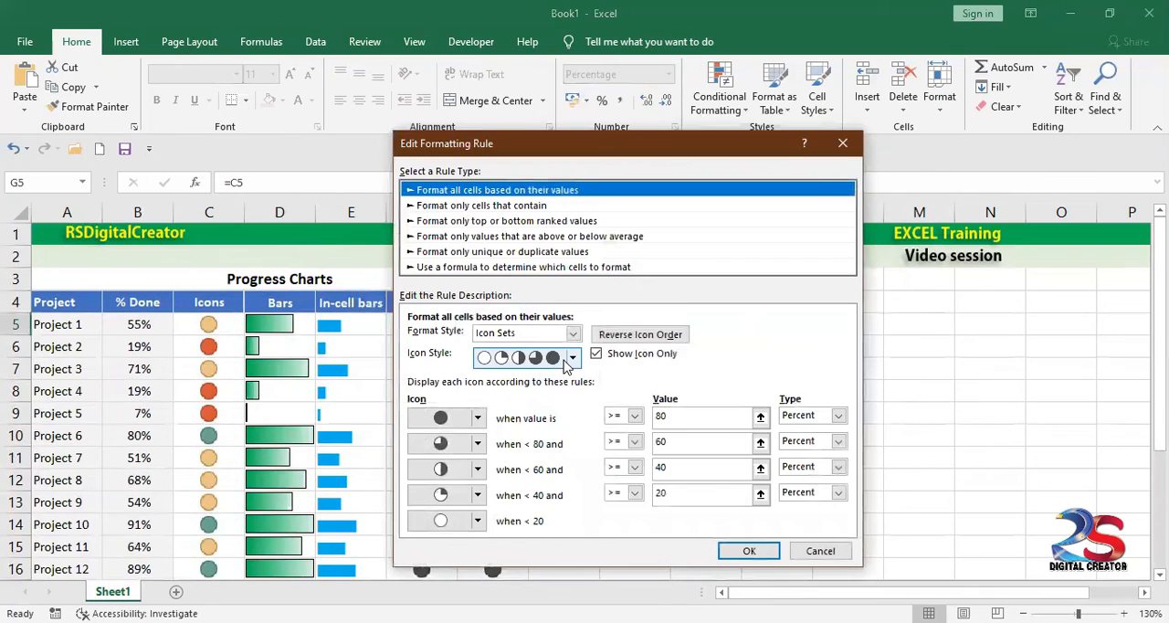
click(573, 333)
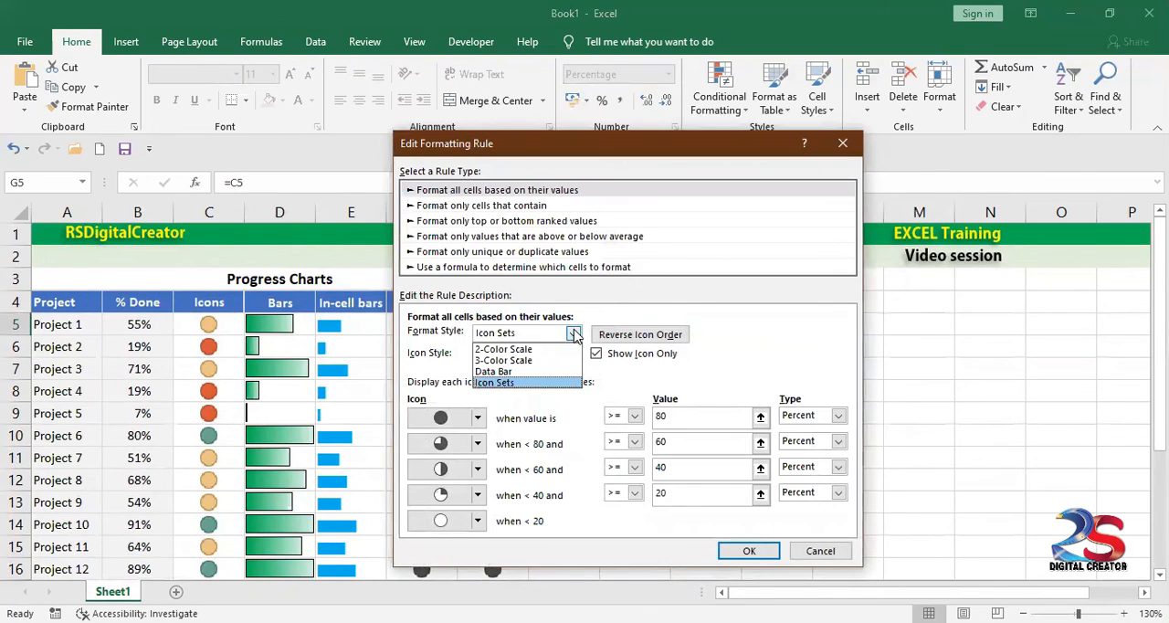
click(523, 351)
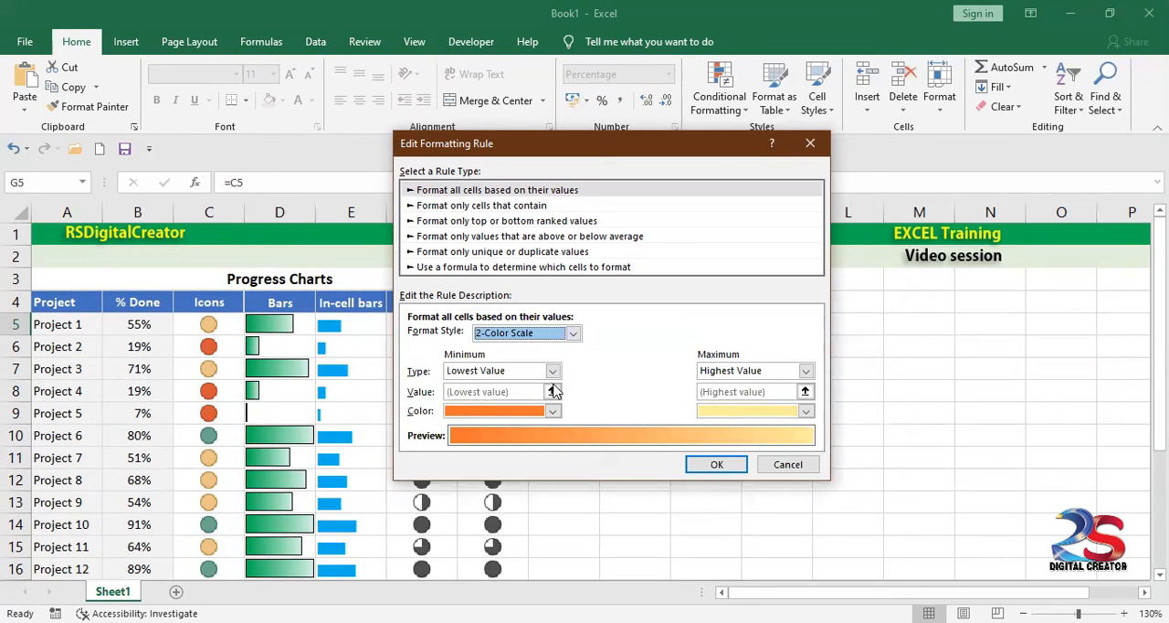
Step: Set the colour scale's minimum to Percent with value 1 and its maximum to Percent with value 80
click(551, 371)
click(495, 410)
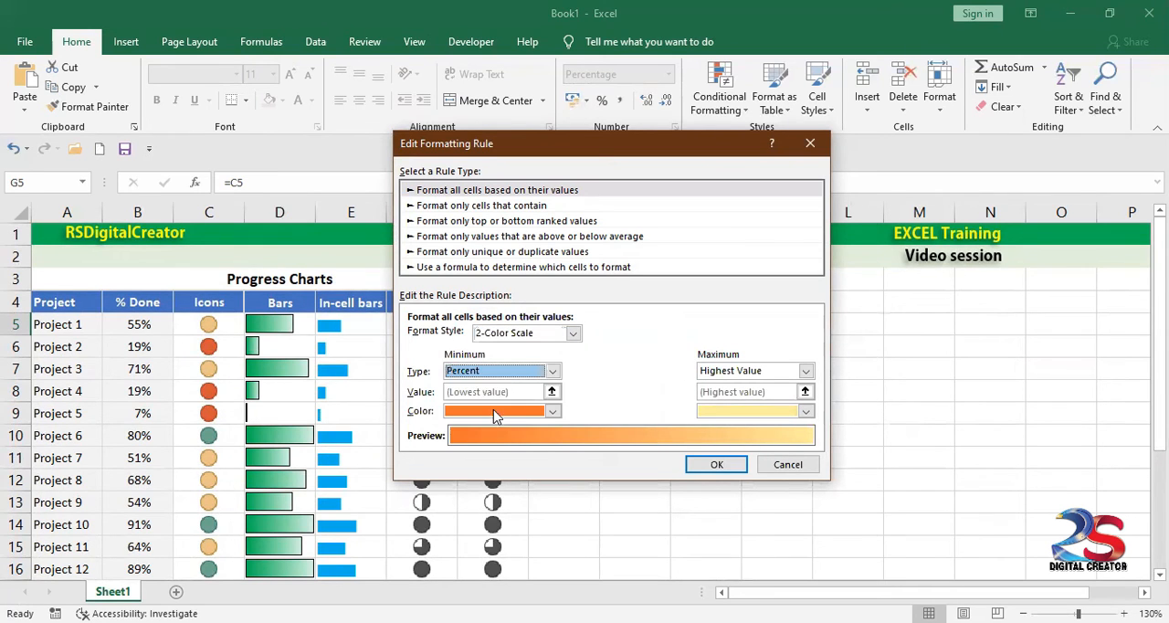
click(805, 373)
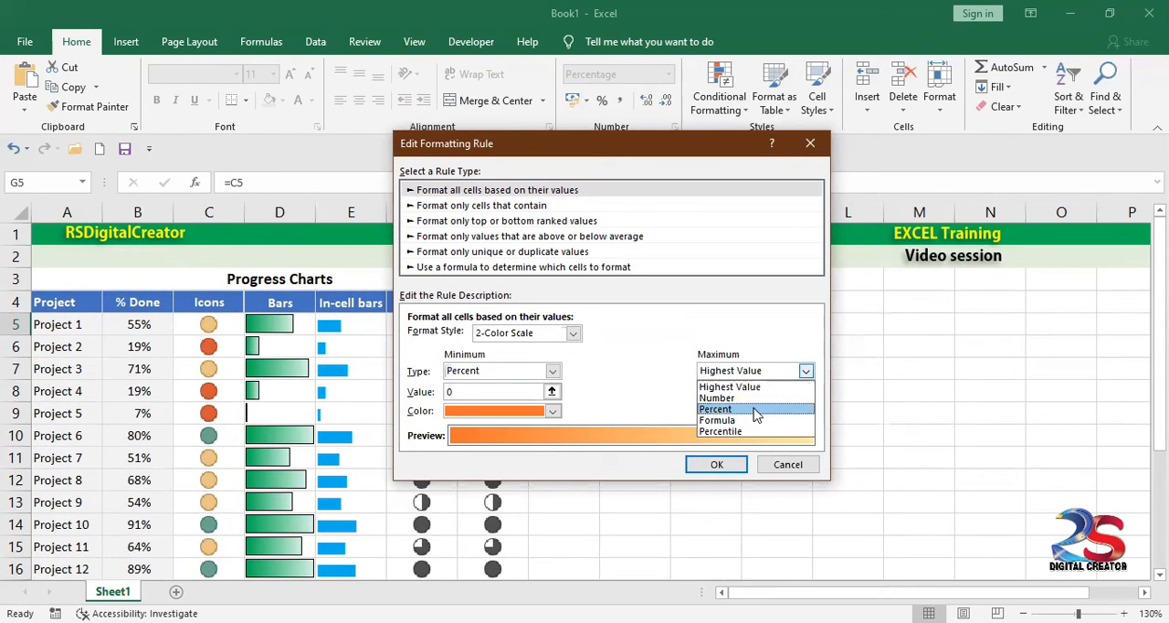
click(767, 409)
click(507, 391)
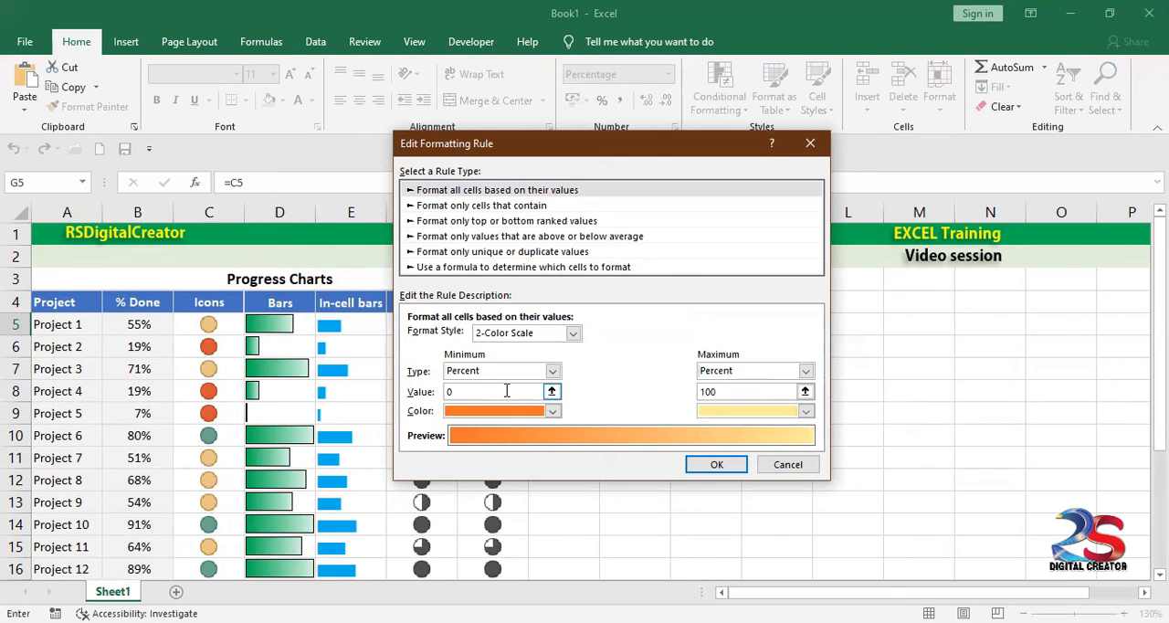
text(1)
drag(754, 394, 691, 394)
text(80)
Step: Try a green minimum colour and an orange maximum colour for the colour scale on F5:G24, and undo the applied rule
click(552, 411)
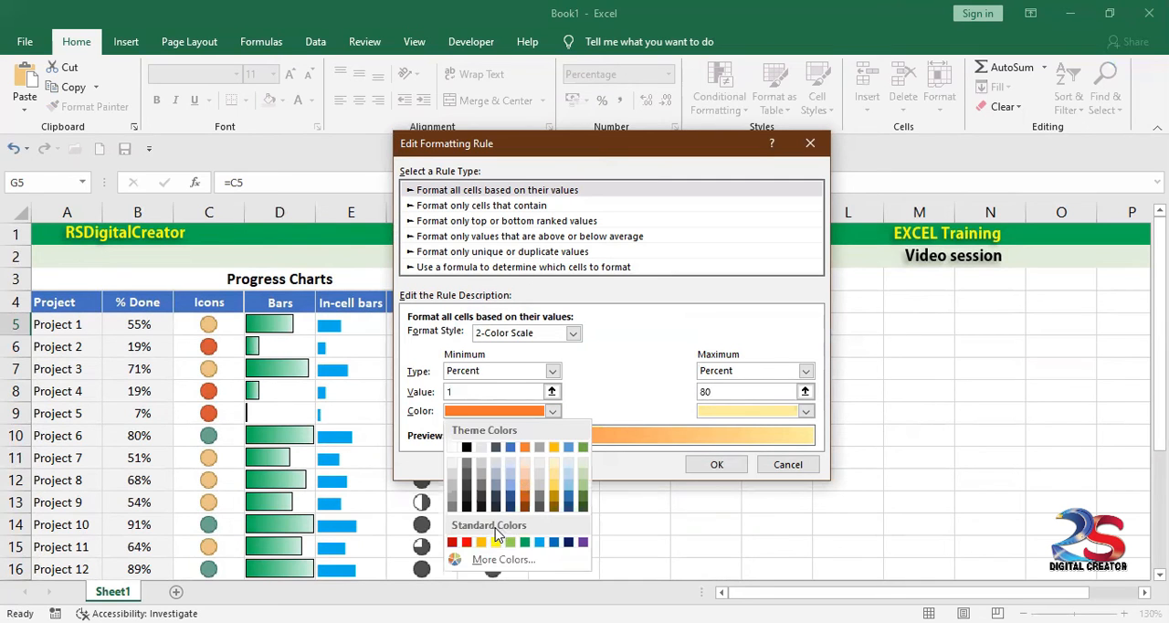
click(481, 542)
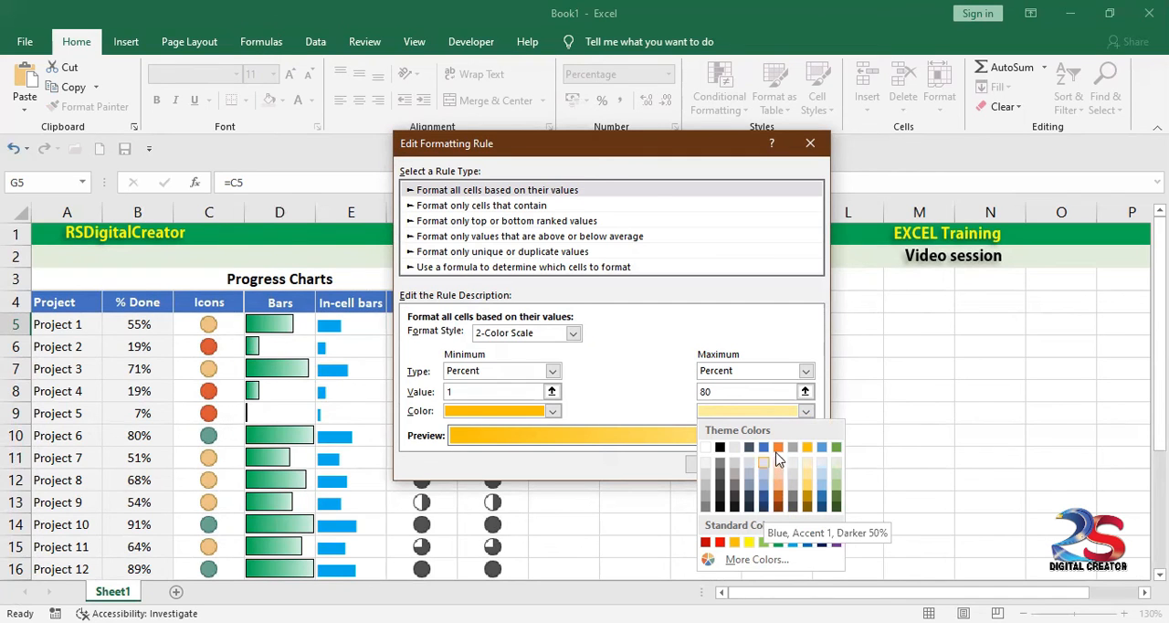
click(735, 543)
click(553, 412)
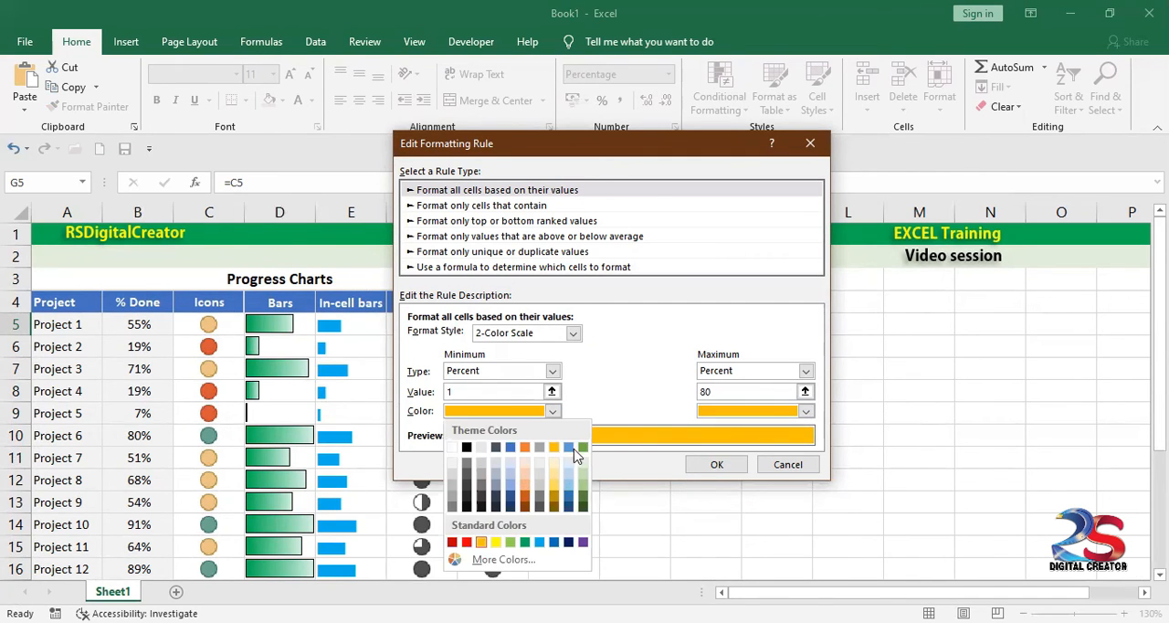
click(567, 447)
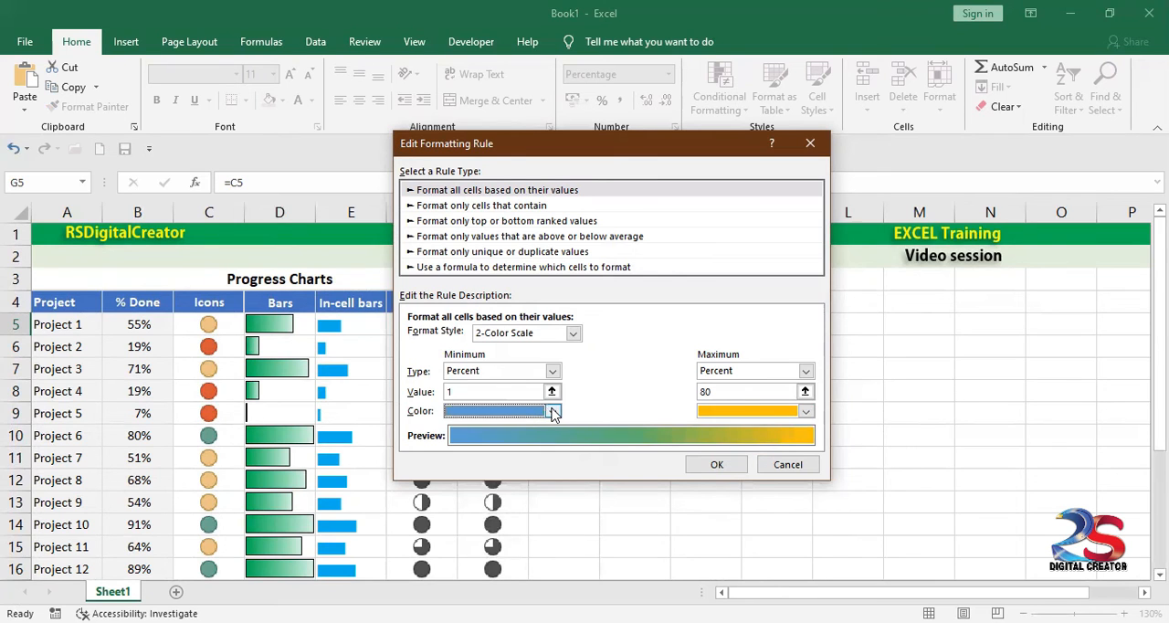
click(552, 412)
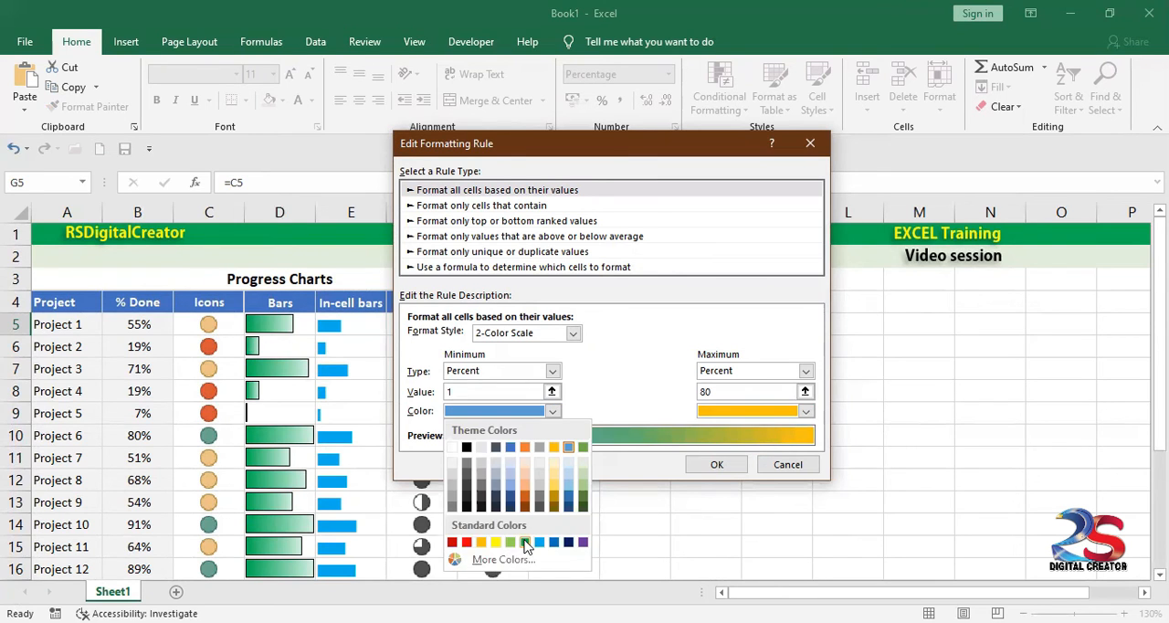
click(525, 543)
click(712, 464)
click(855, 463)
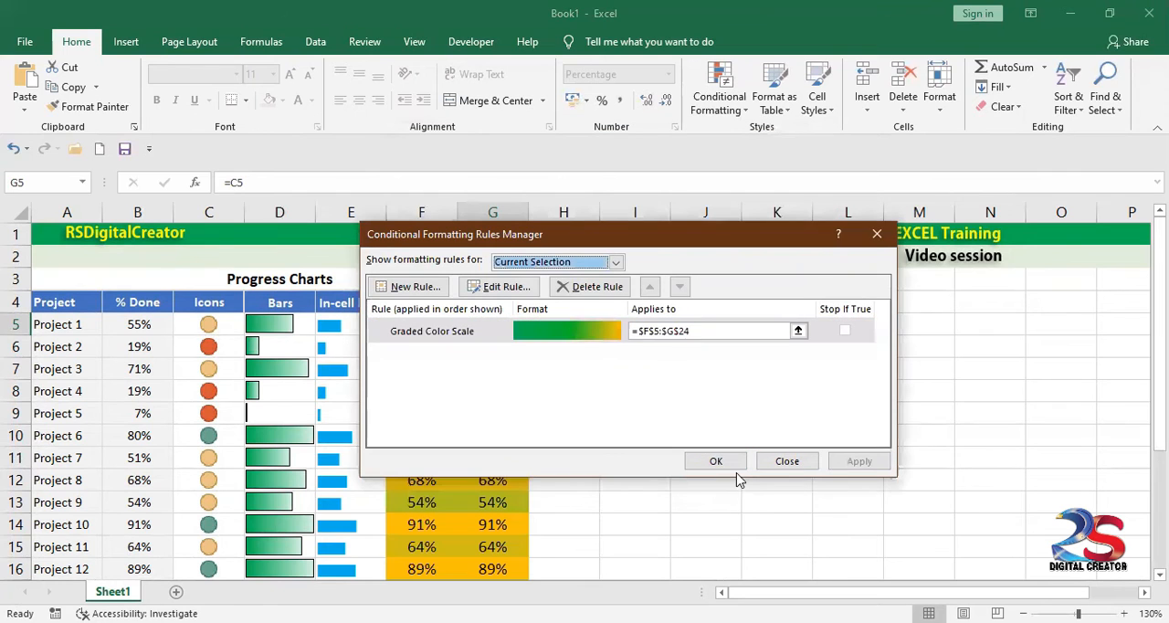
click(731, 463)
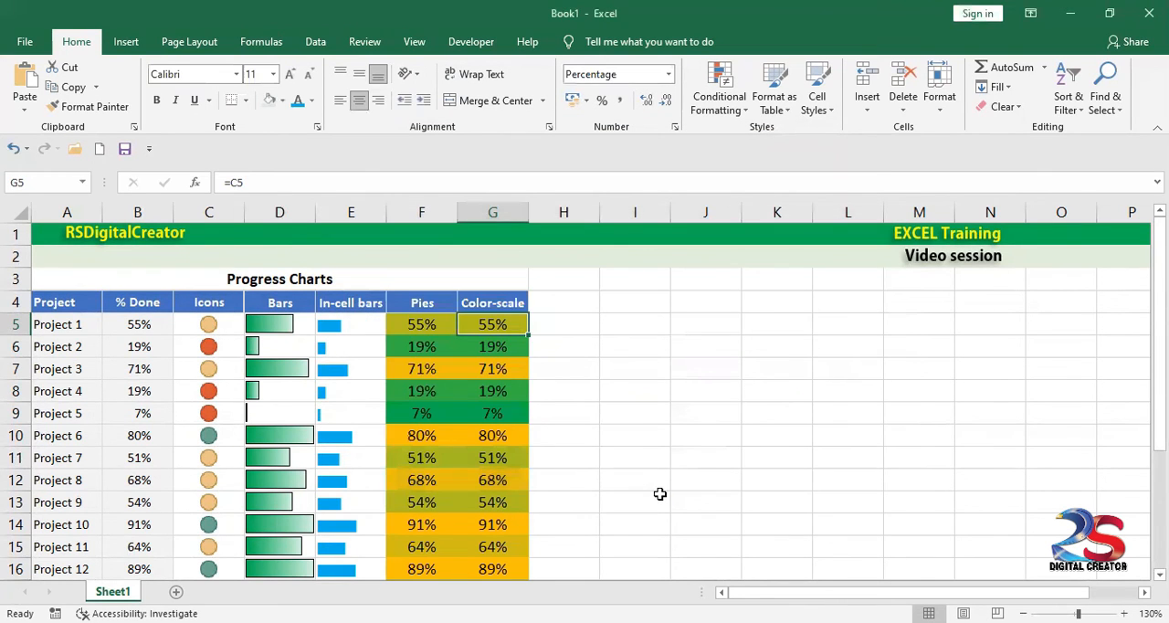
key(ctrl+z)
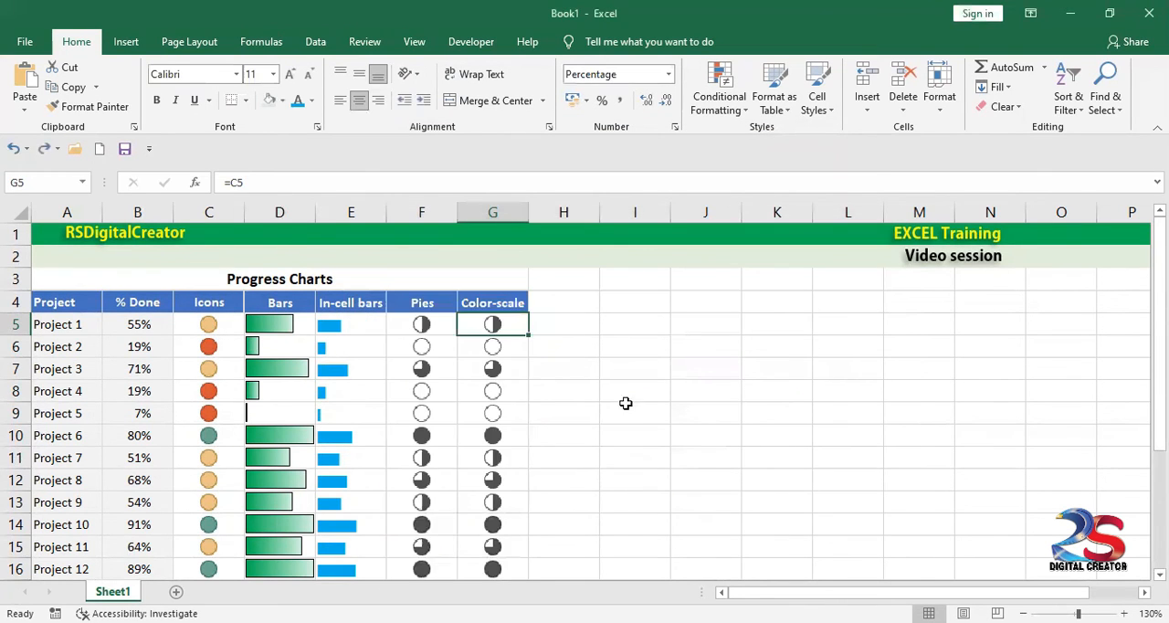
Step: Select G5:G24 and change the format style of its icon-set rule to 2-Color Scale
click(448, 327)
drag(496, 328, 497, 617)
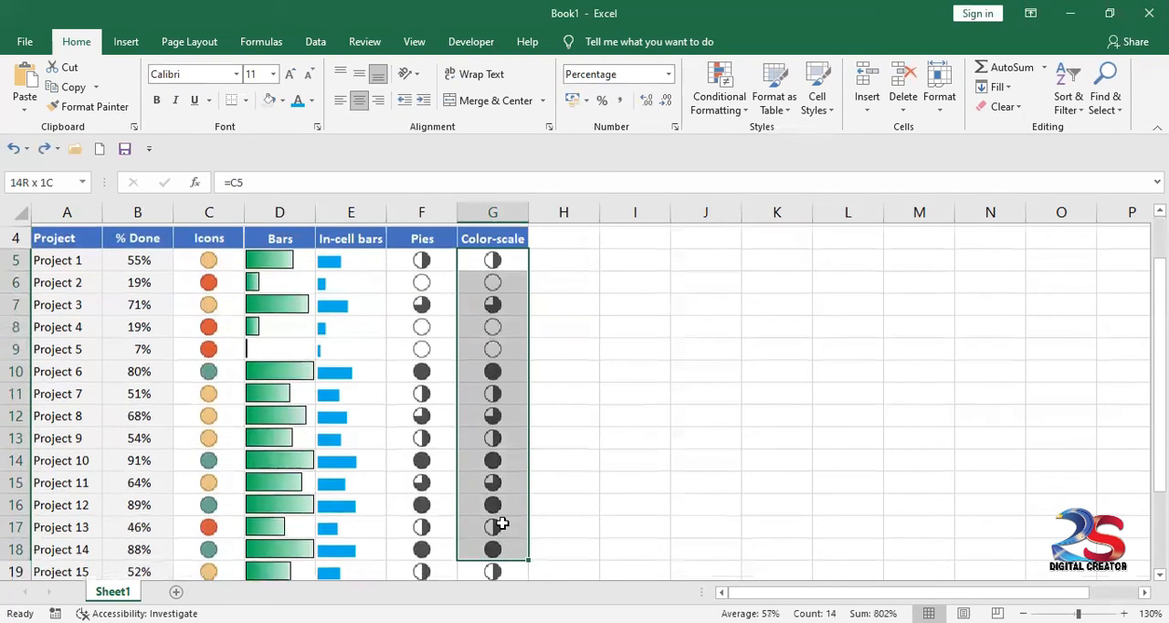
key(ctrl+shift+Down)
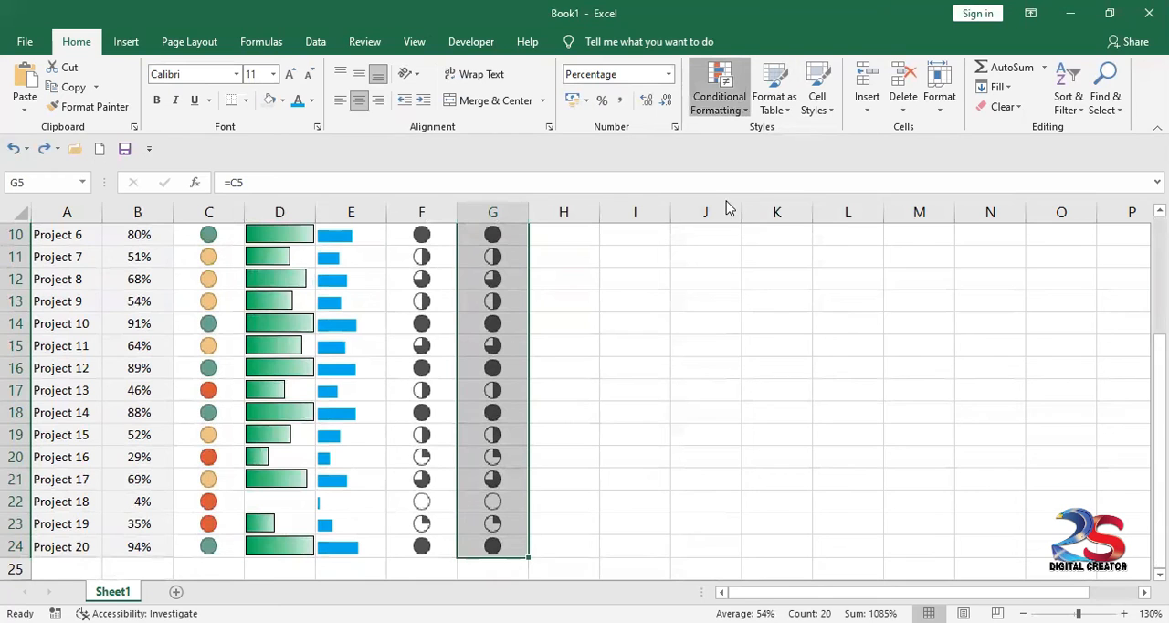
click(719, 91)
click(765, 363)
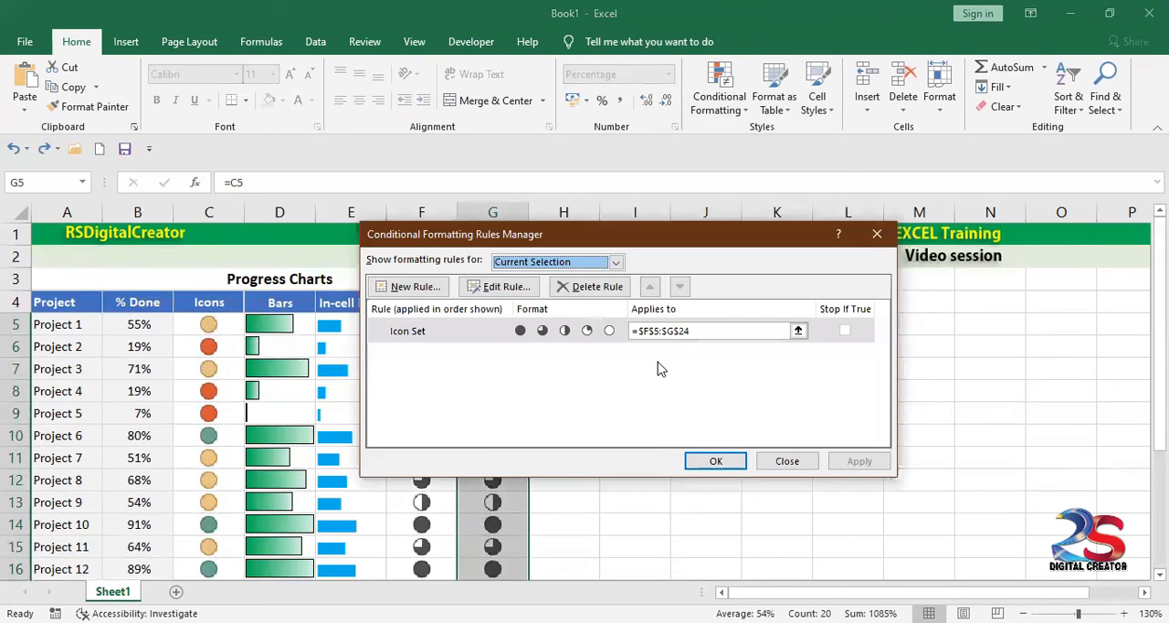
double_click(493, 332)
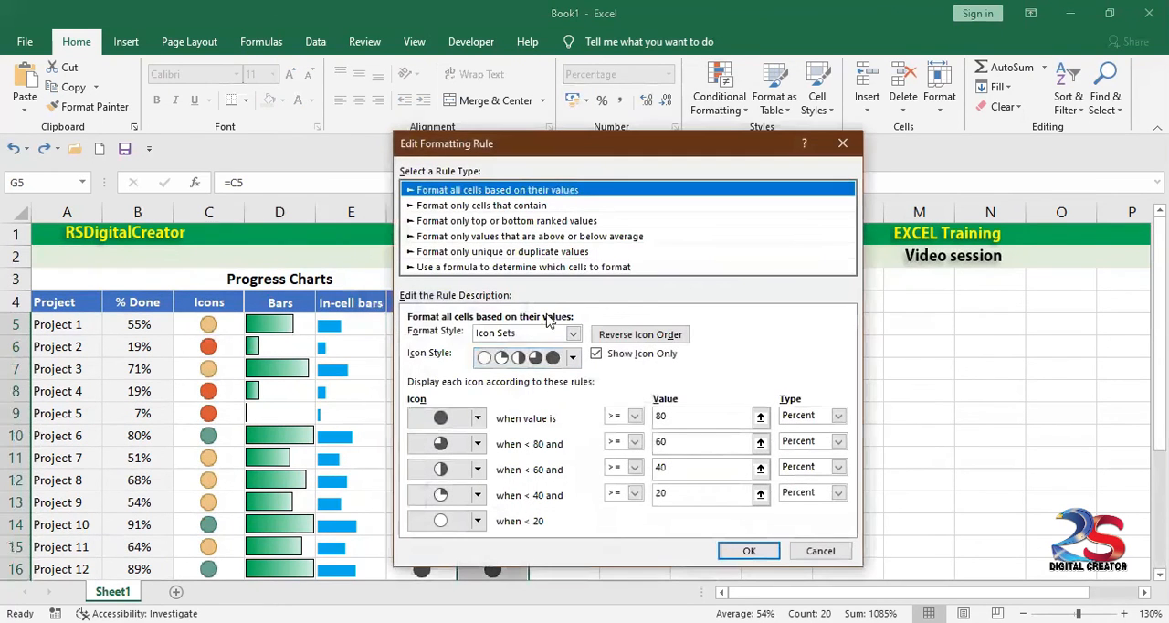
click(572, 333)
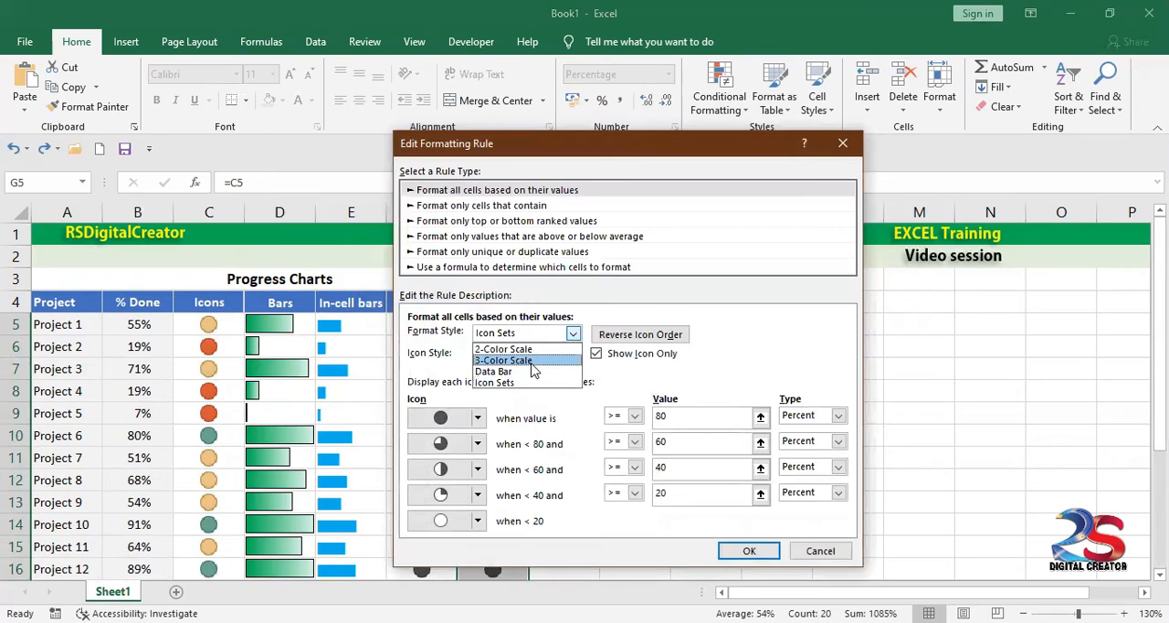
click(533, 350)
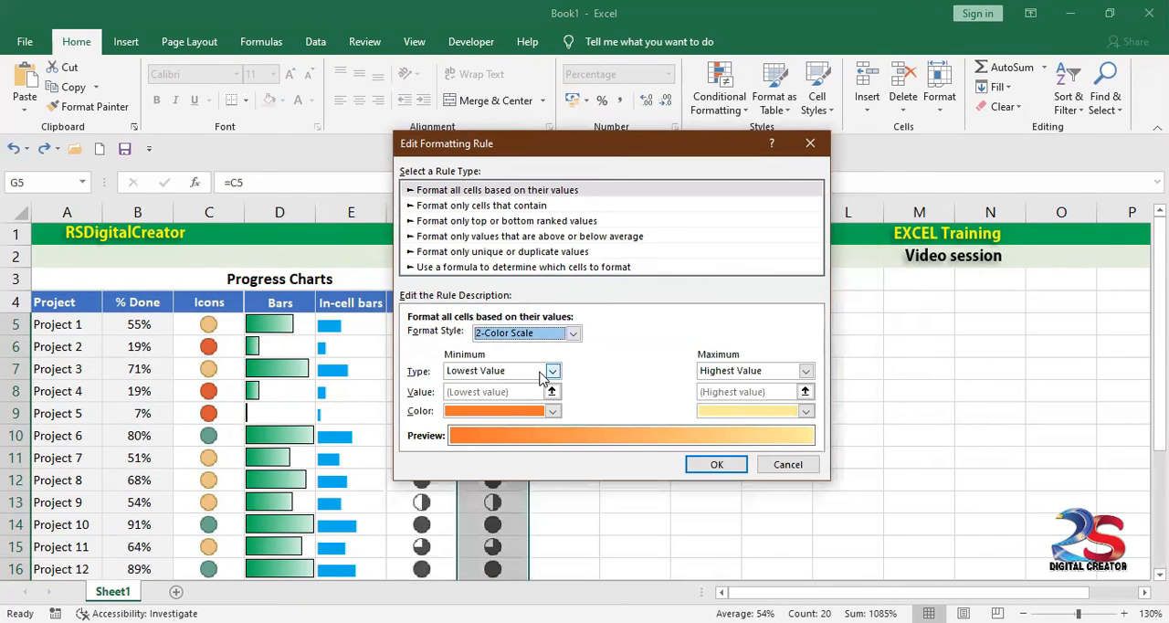
Step: Set the scale's minimum type to Percent with value 1 and its maximum type to Percent with value 80
click(551, 372)
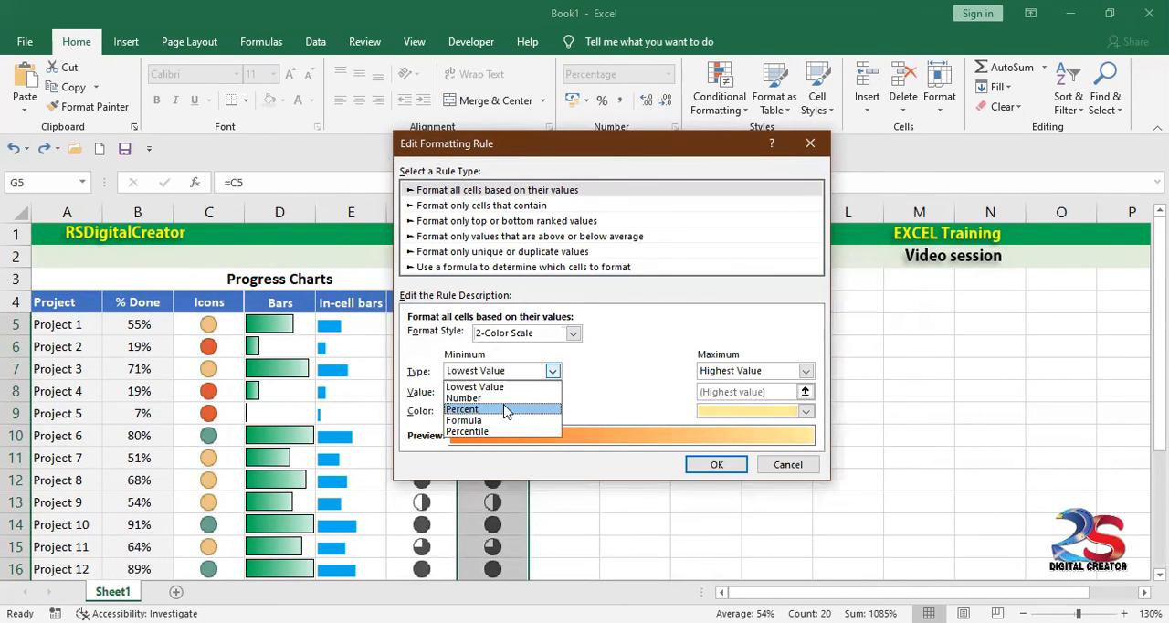
click(505, 409)
click(804, 372)
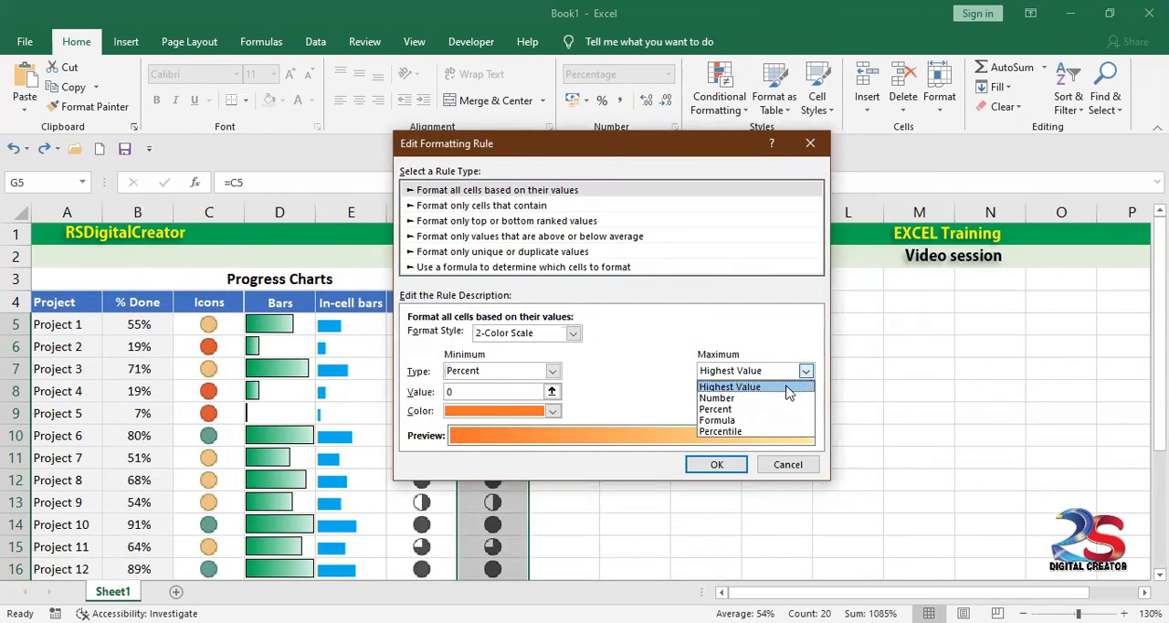
click(745, 409)
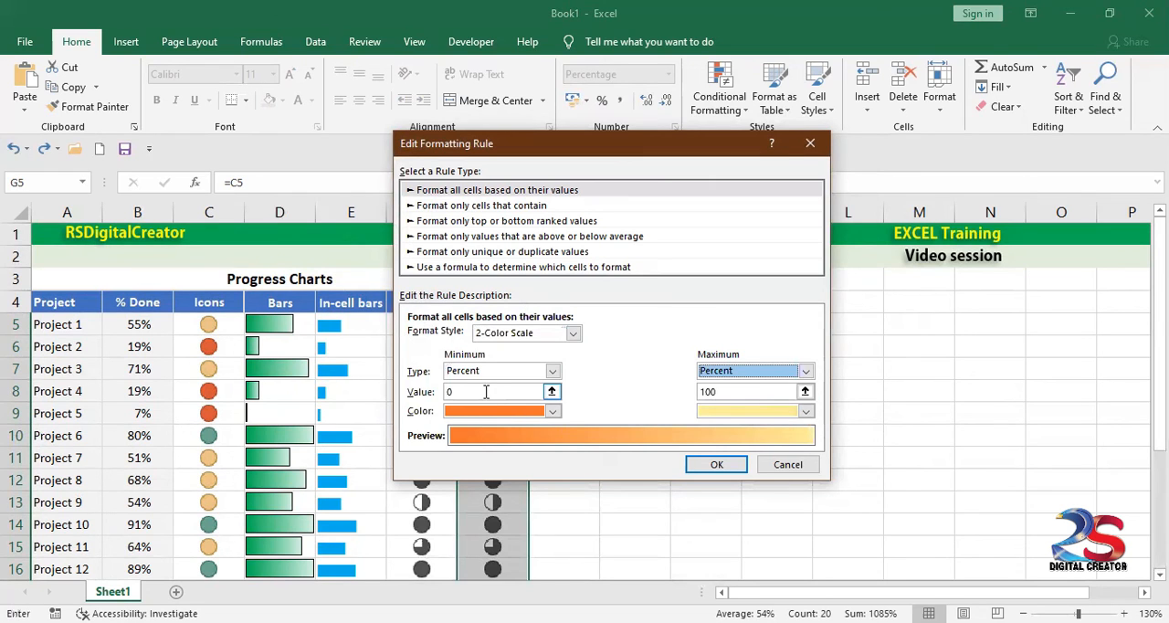
text(1)
drag(743, 392, 663, 405)
text(80)
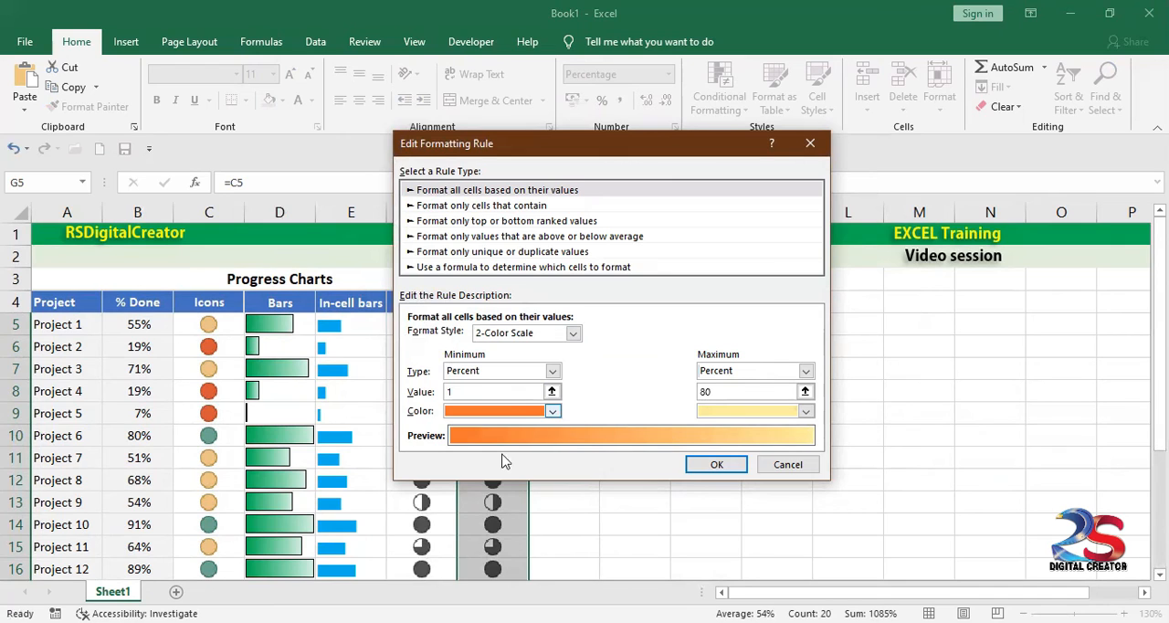
Step: Colour the scale's minimum yellow and its maximum green, and apply the edited rule
click(498, 411)
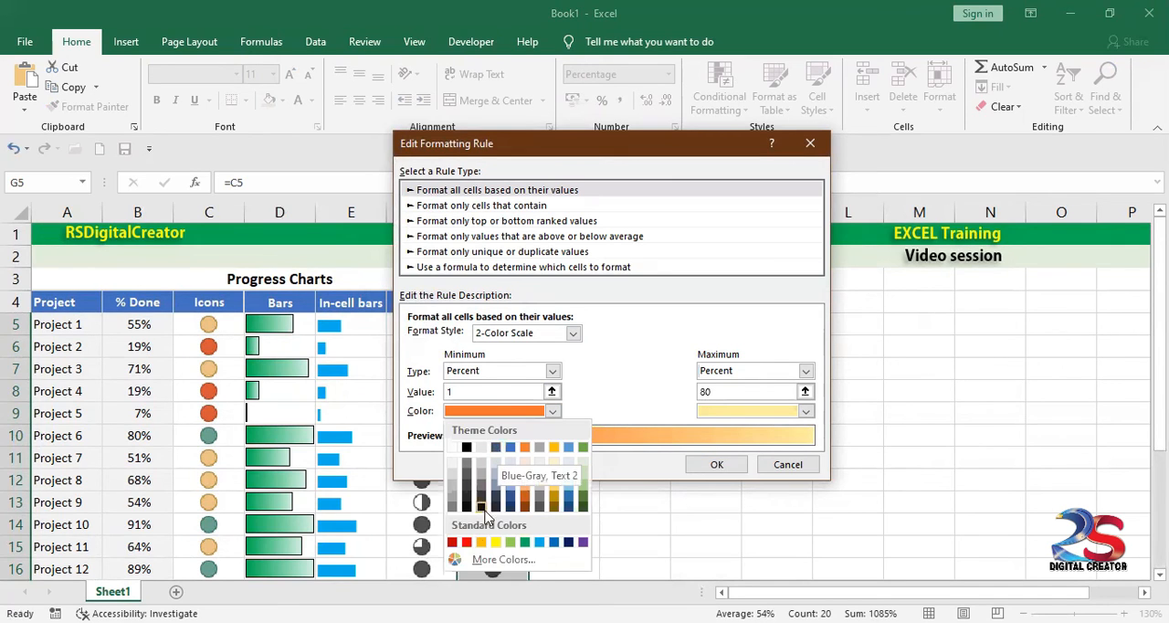
click(524, 543)
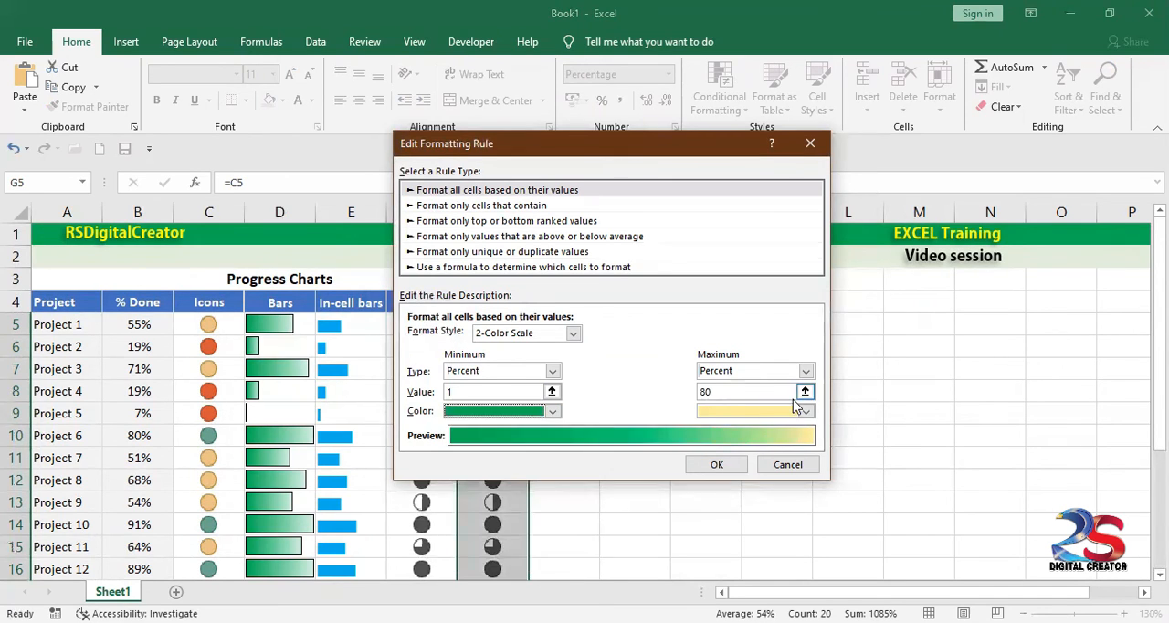
click(552, 411)
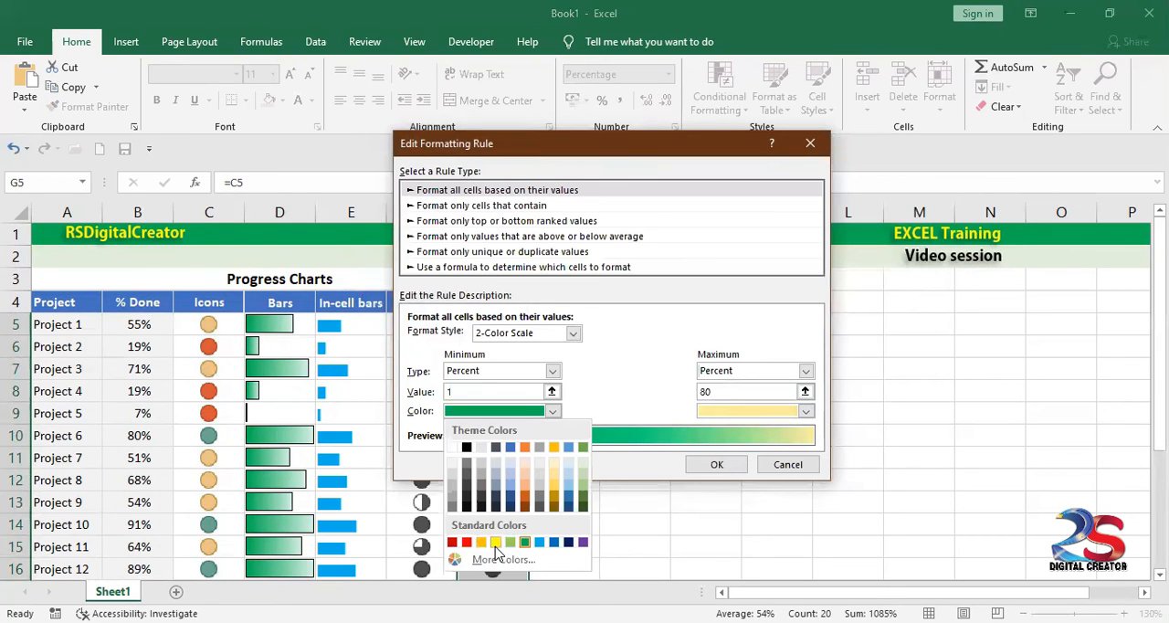
click(495, 543)
click(806, 411)
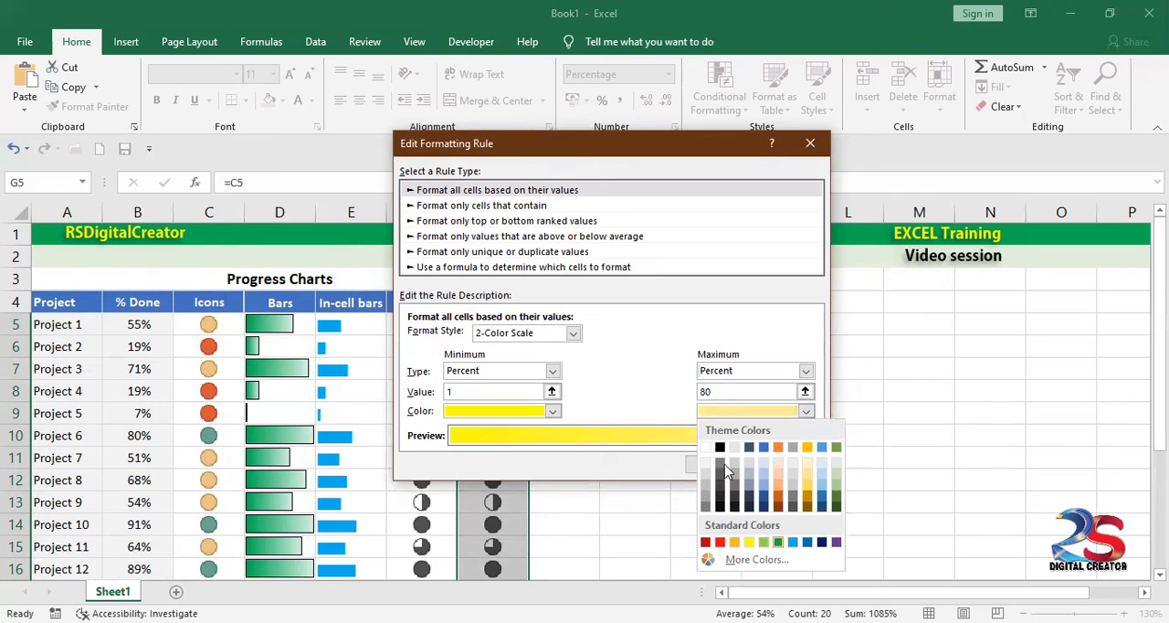
click(778, 542)
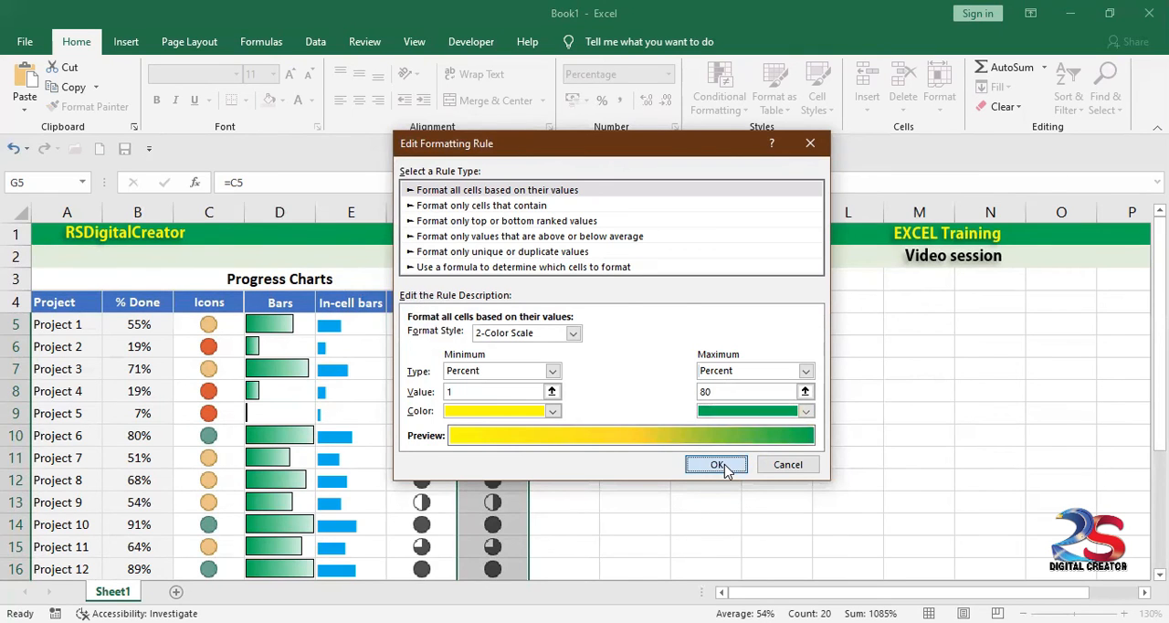
click(718, 465)
click(851, 464)
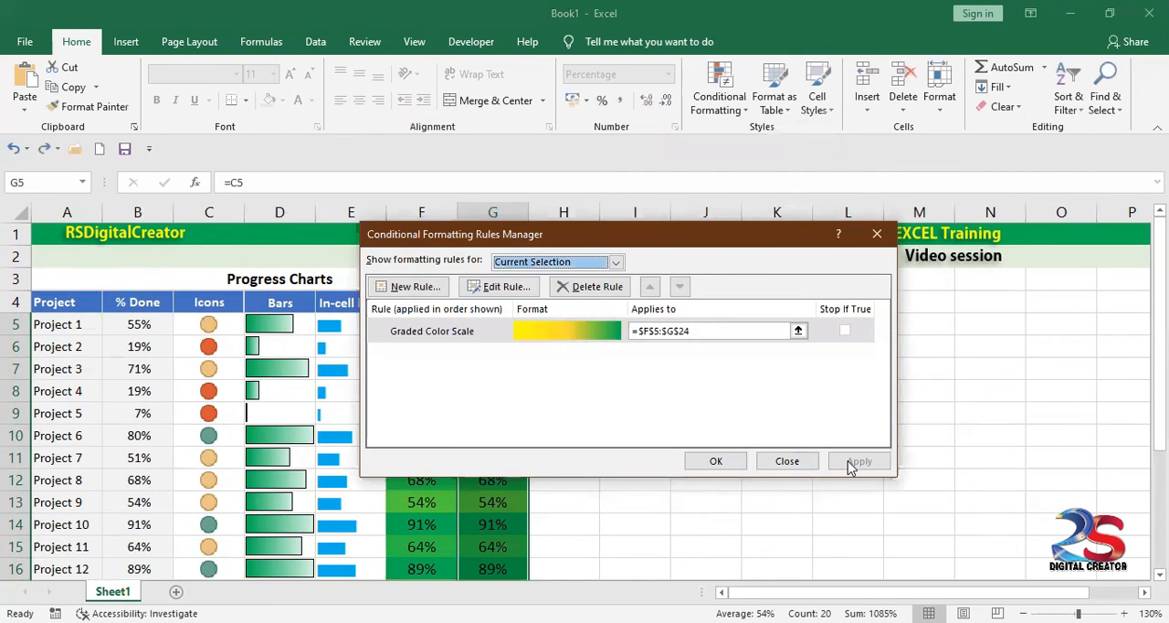
click(785, 463)
Step: Undo the colour-scale rule change and the downward fill, and replace the formula in G5 with =B5
key(ctrl+z)
key(ctrl+z)
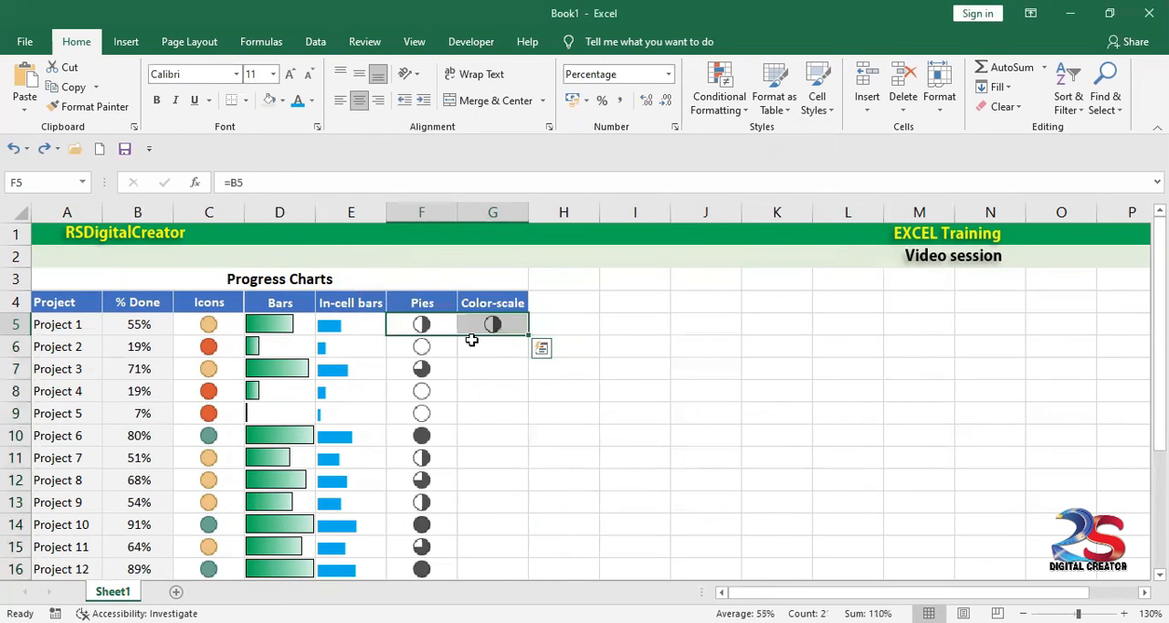
click(480, 327)
key(Delete)
text(=)
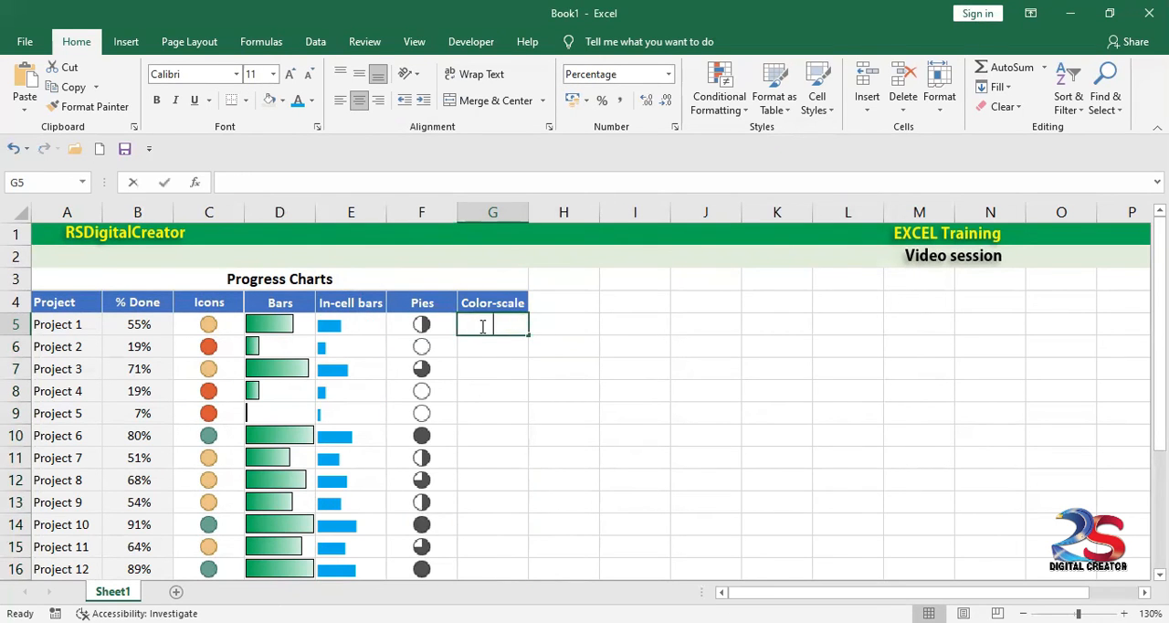
click(148, 324)
key(Return)
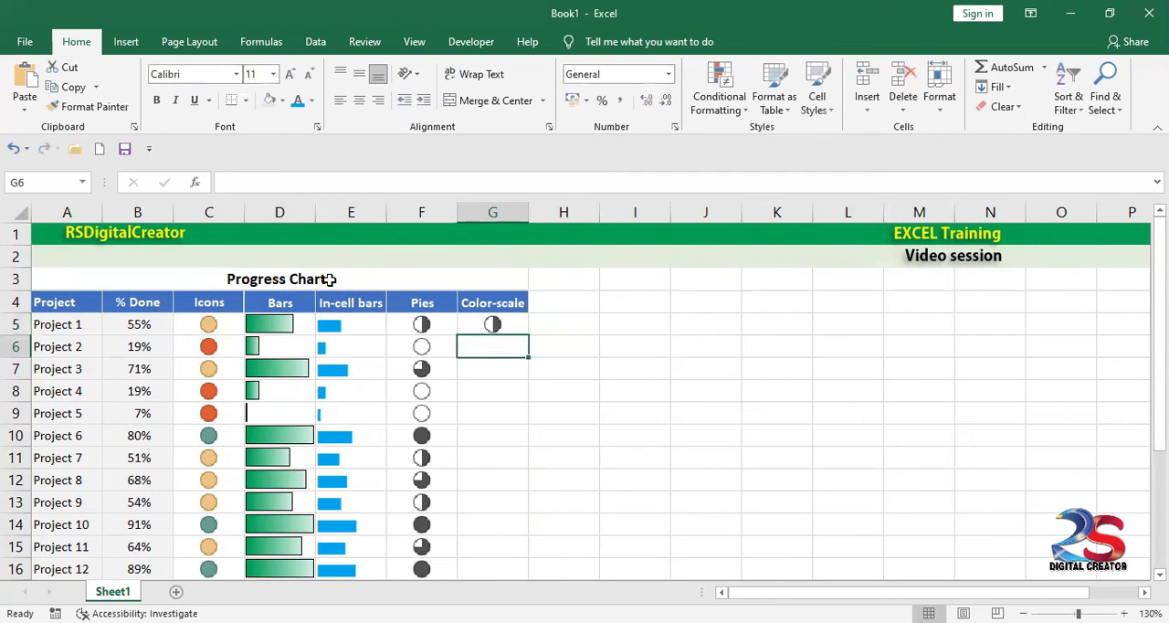
Step: Clear the conditional formatting rules from G5:G24 and fill the G5 formula down to G24
drag(485, 328, 493, 577)
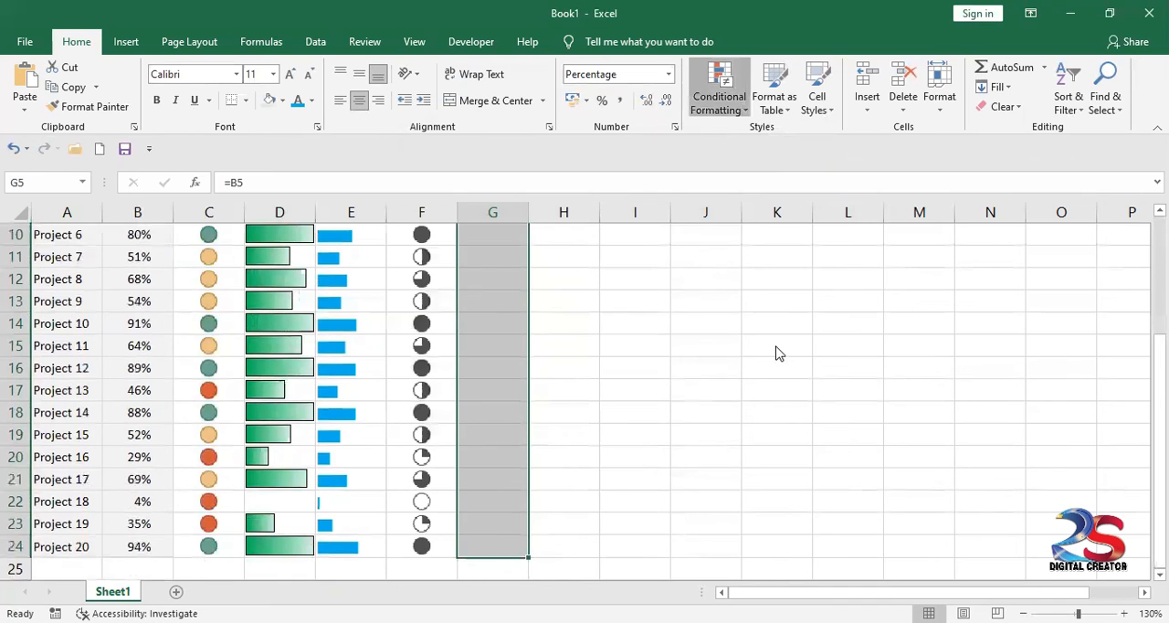
click(914, 349)
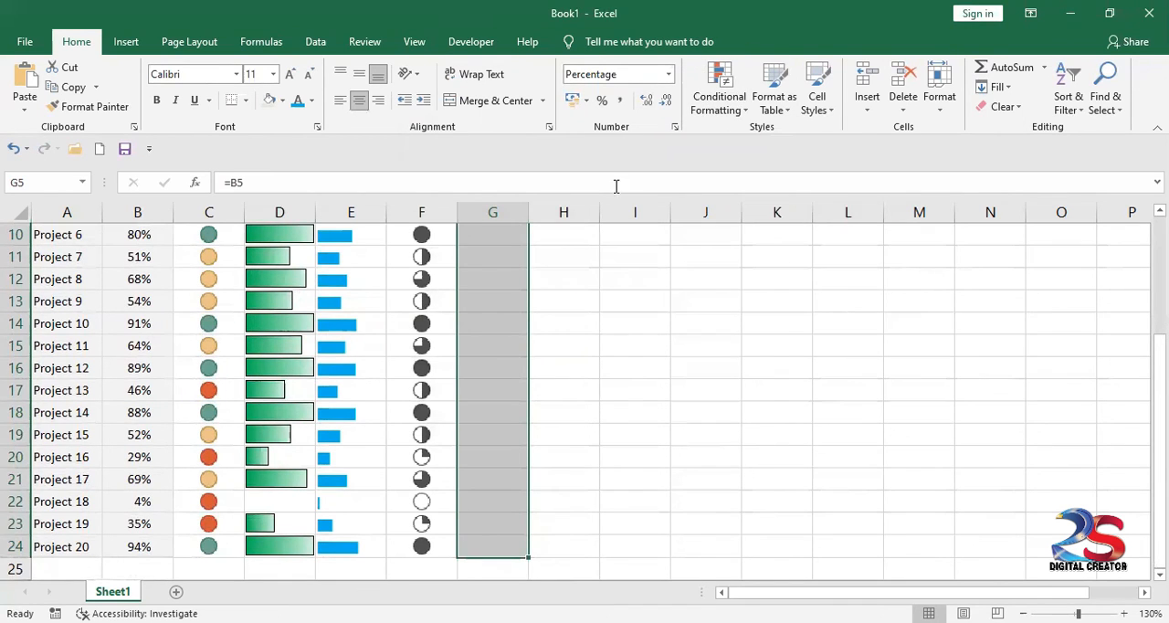
scroll(450, 291, up, 3)
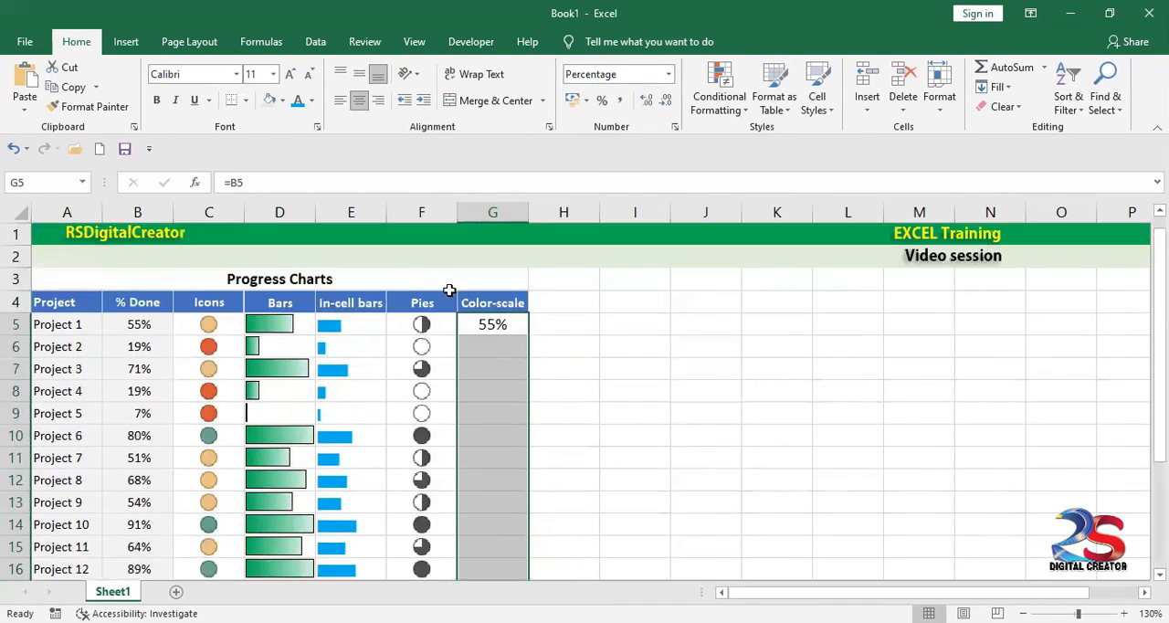
click(494, 331)
drag(526, 335, 490, 554)
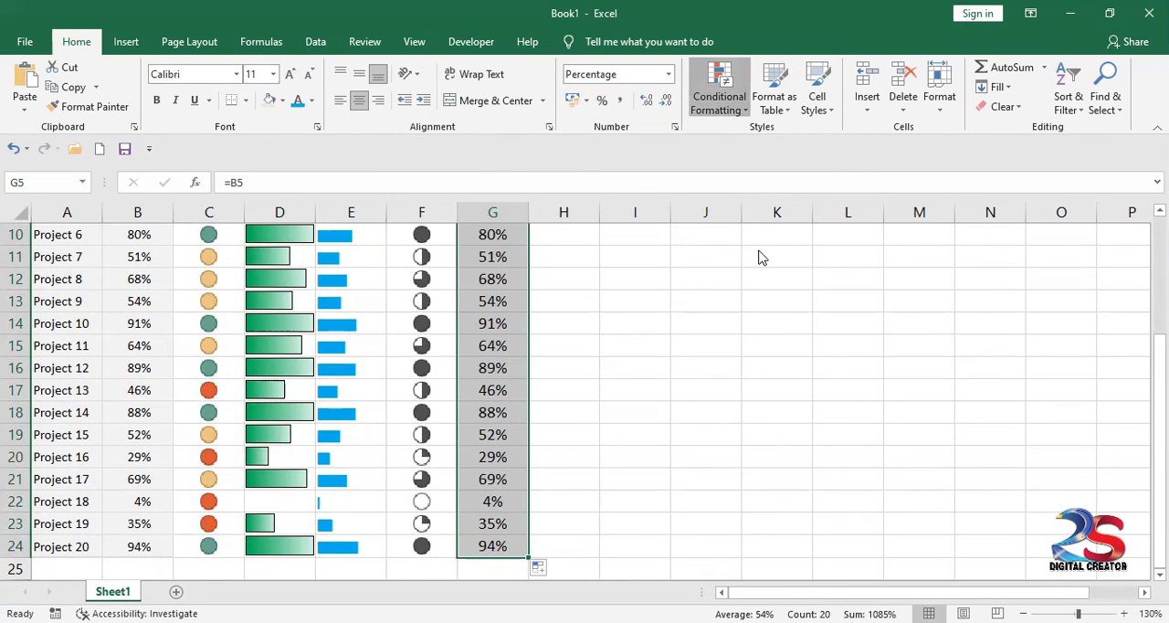
Step: Start a new 2-Color Scale rule for G5:G24 with both the minimum and maximum types set to Percent
click(719, 88)
mouse_move(757, 254)
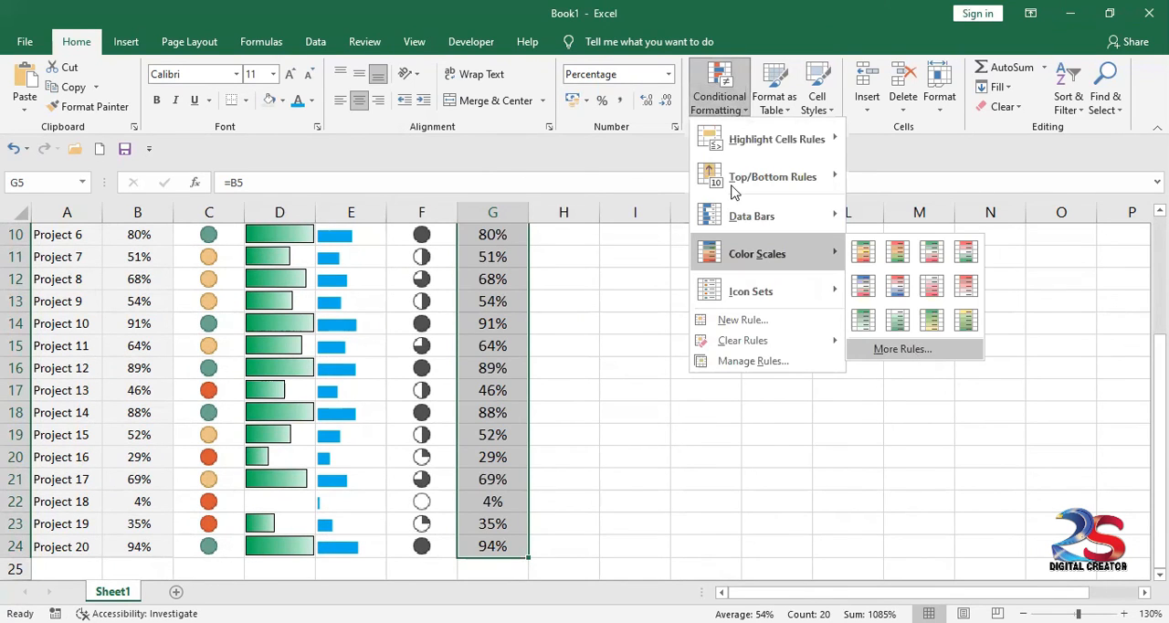
click(902, 347)
click(568, 414)
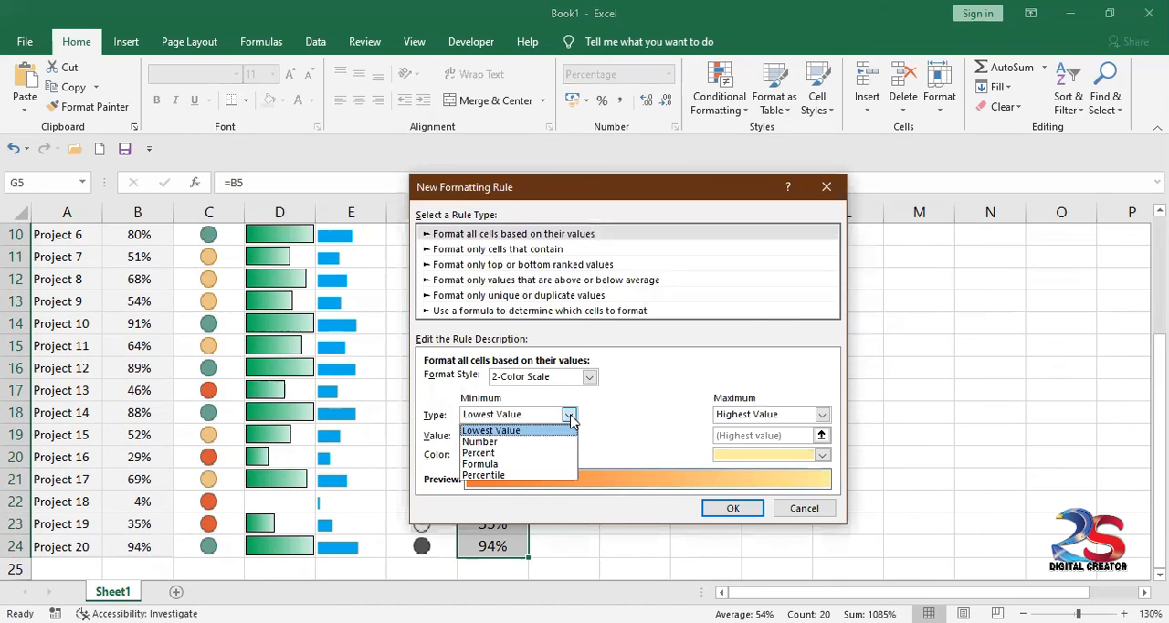
click(516, 452)
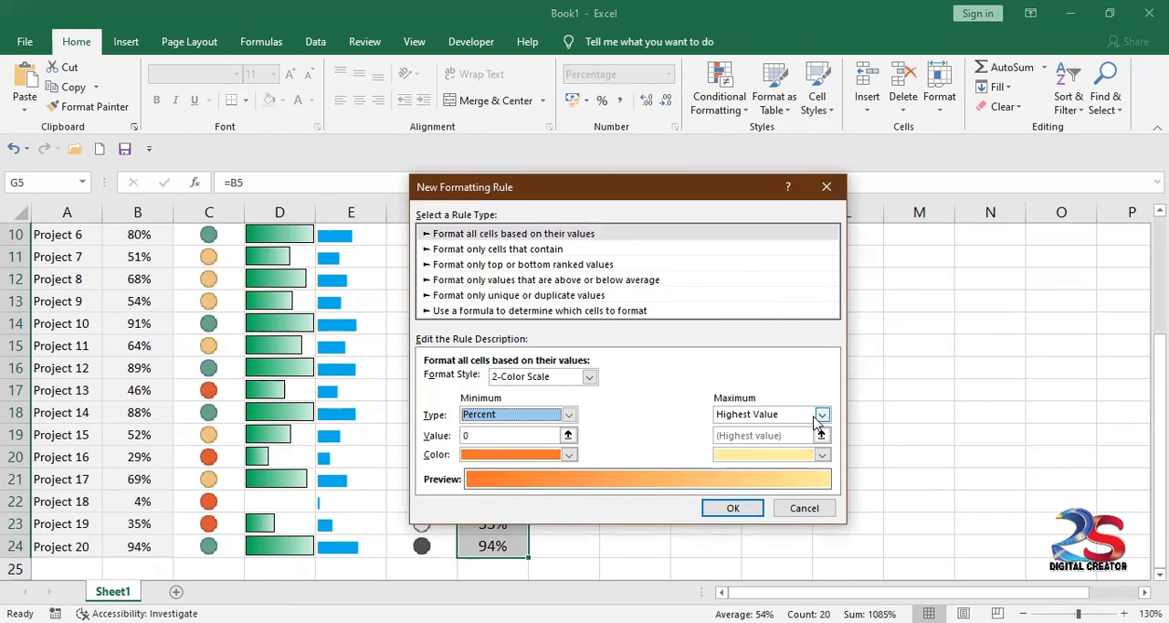
click(820, 415)
click(777, 454)
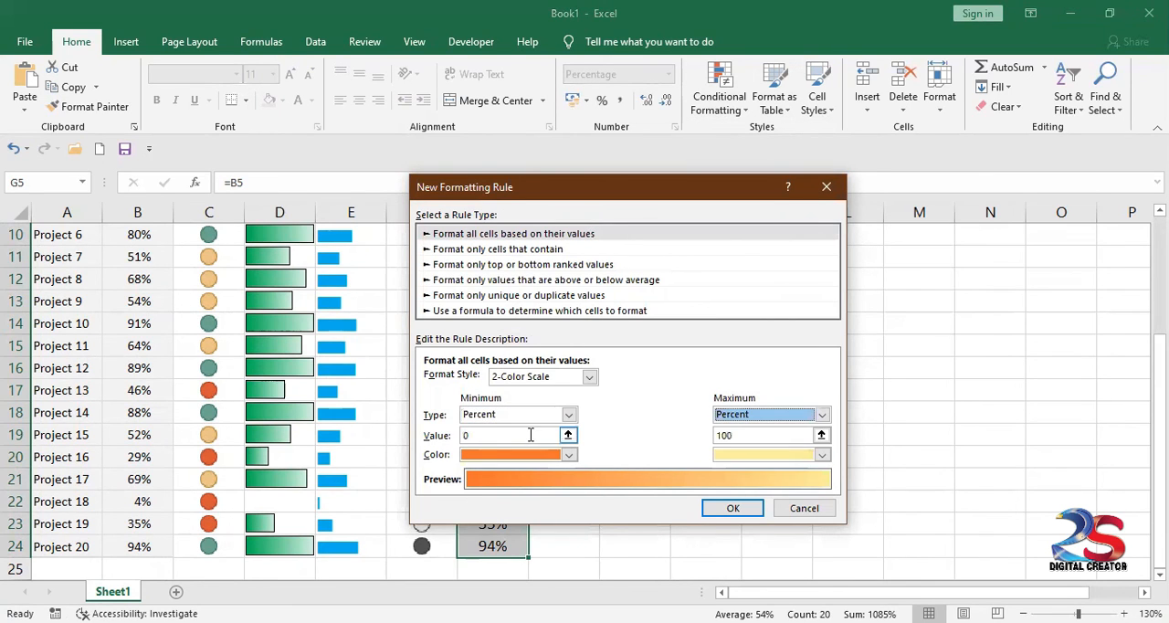
Step: Set the new scale's minimum value to 1 and its maximum value to 80
double_click(464, 438)
text(1)
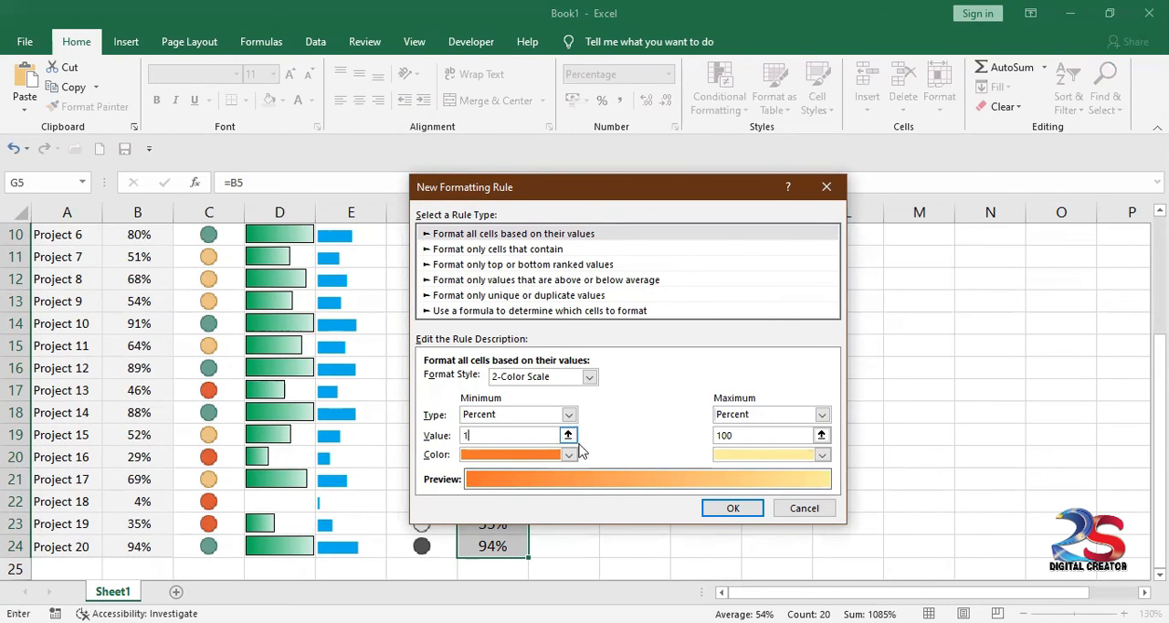
double_click(752, 436)
text(80)
Step: Colour the new scale's minimum yellow and its maximum green, and apply the rule to G5:G24
click(569, 454)
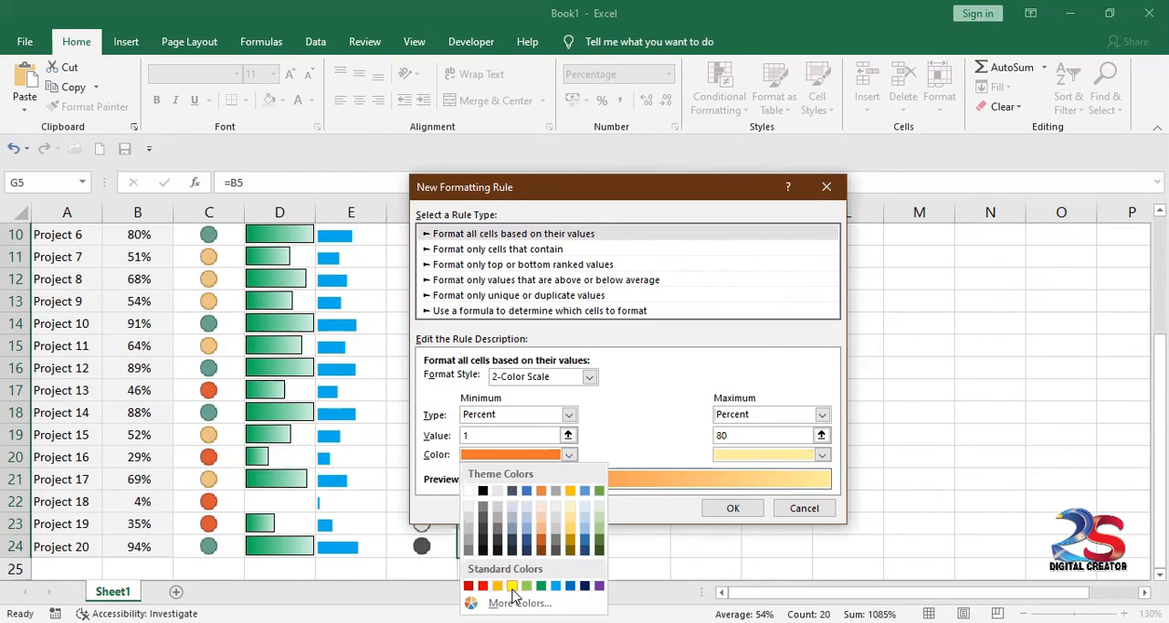
click(512, 586)
click(822, 455)
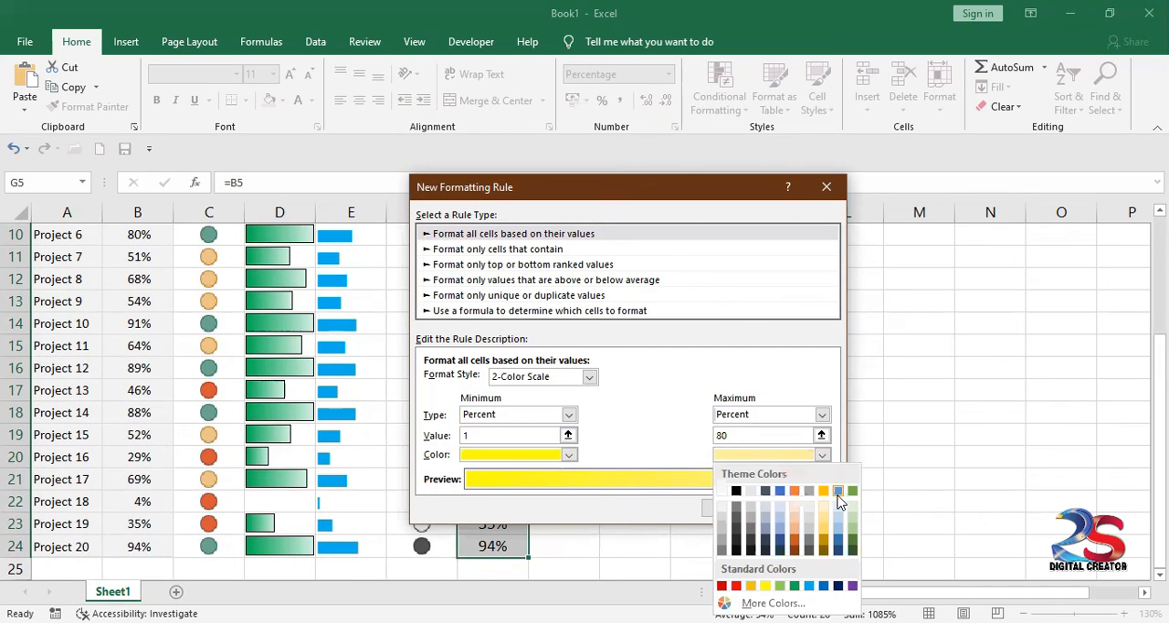
click(794, 585)
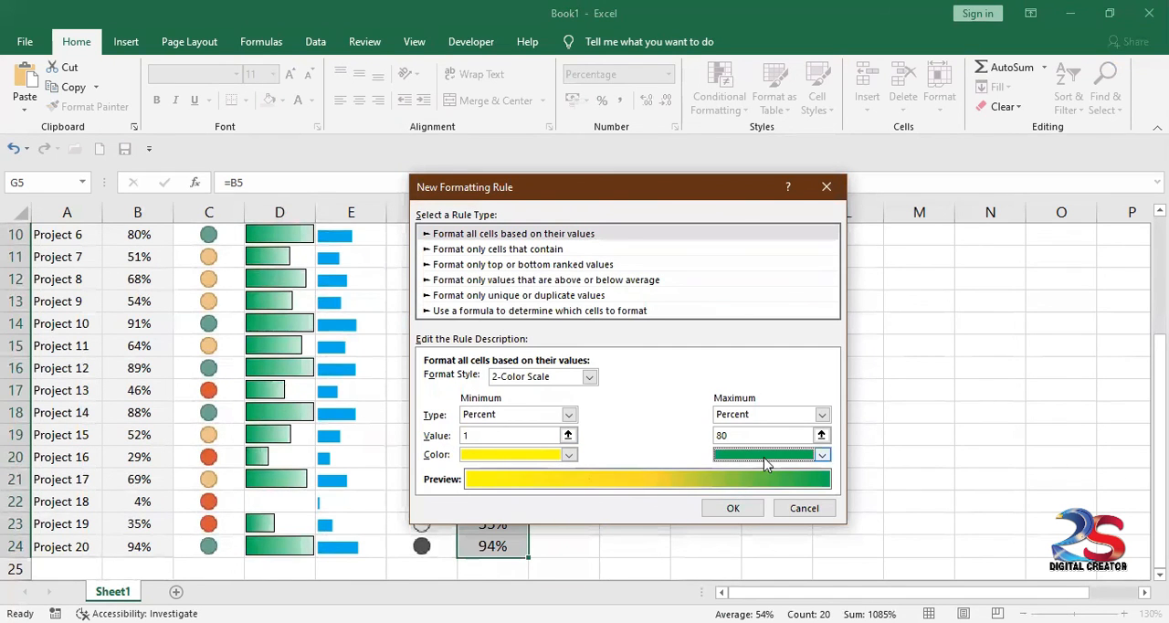
click(744, 517)
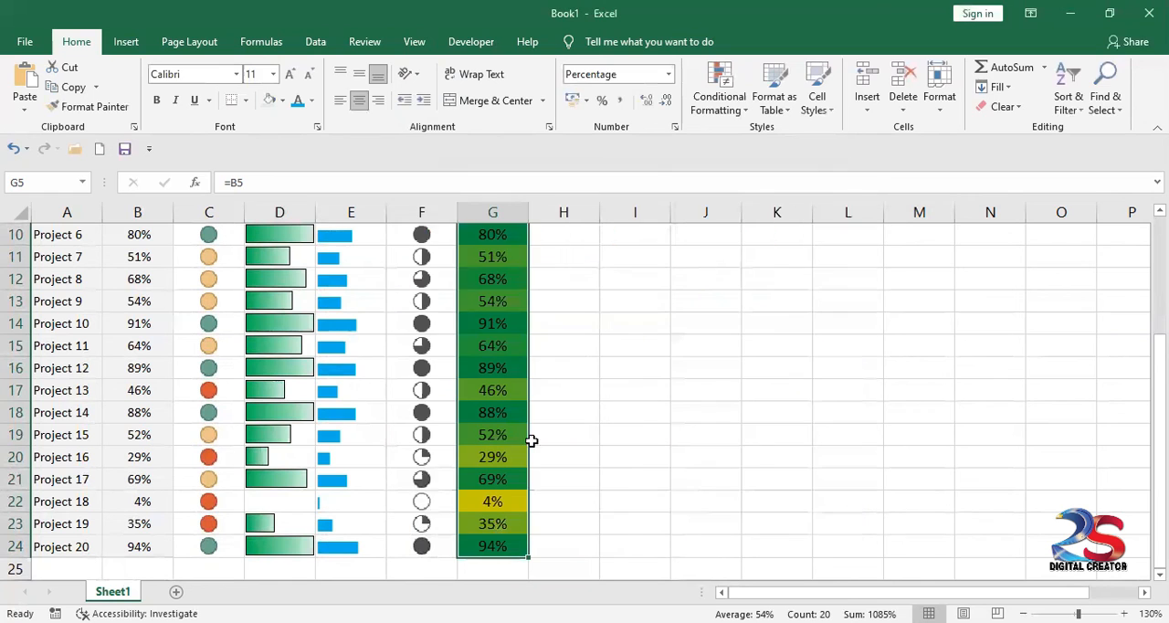
click(605, 429)
Step: Examine how the Color-scale column shades the low and high project percentages
scroll(547, 342, up, 2)
scroll(548, 342, up, 1)
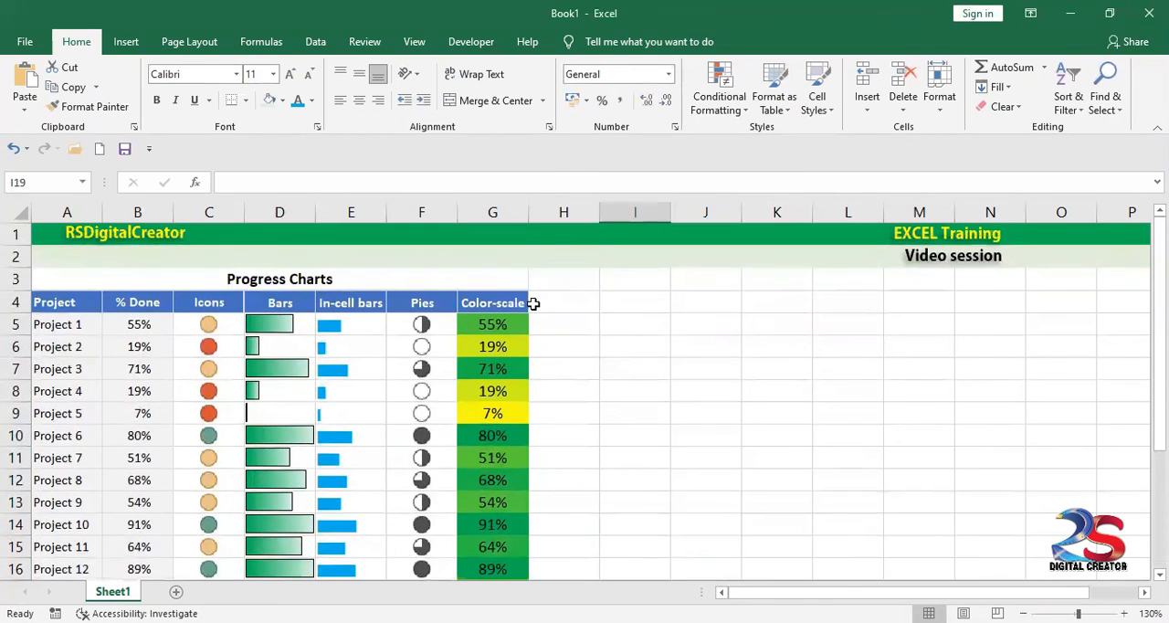
scroll(493, 374, down, 2)
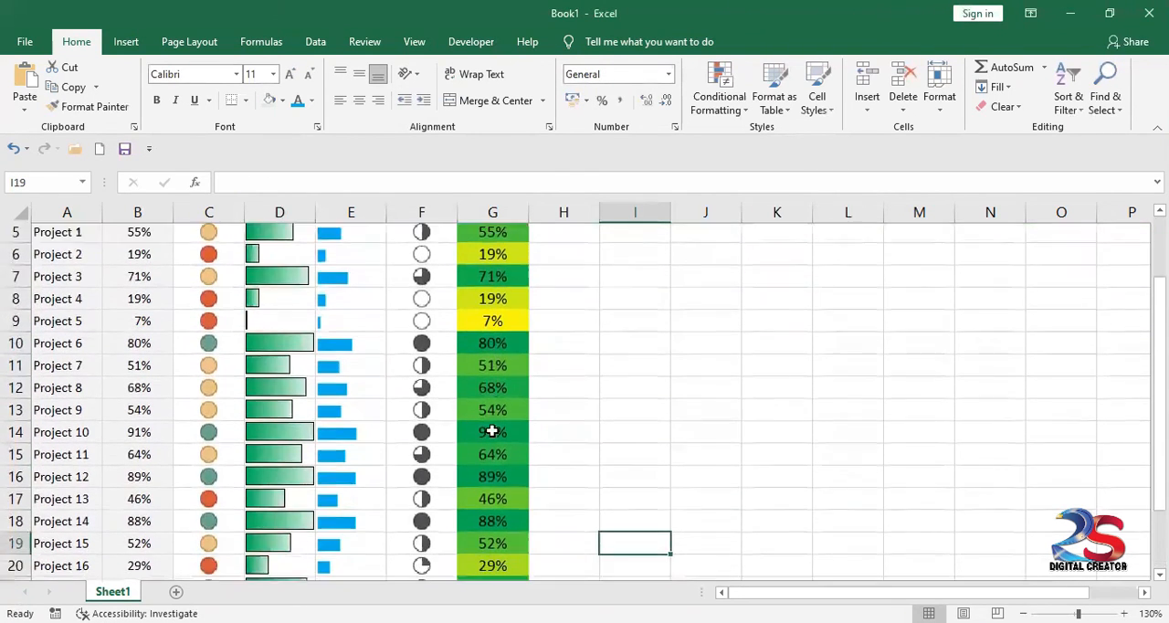
click(494, 300)
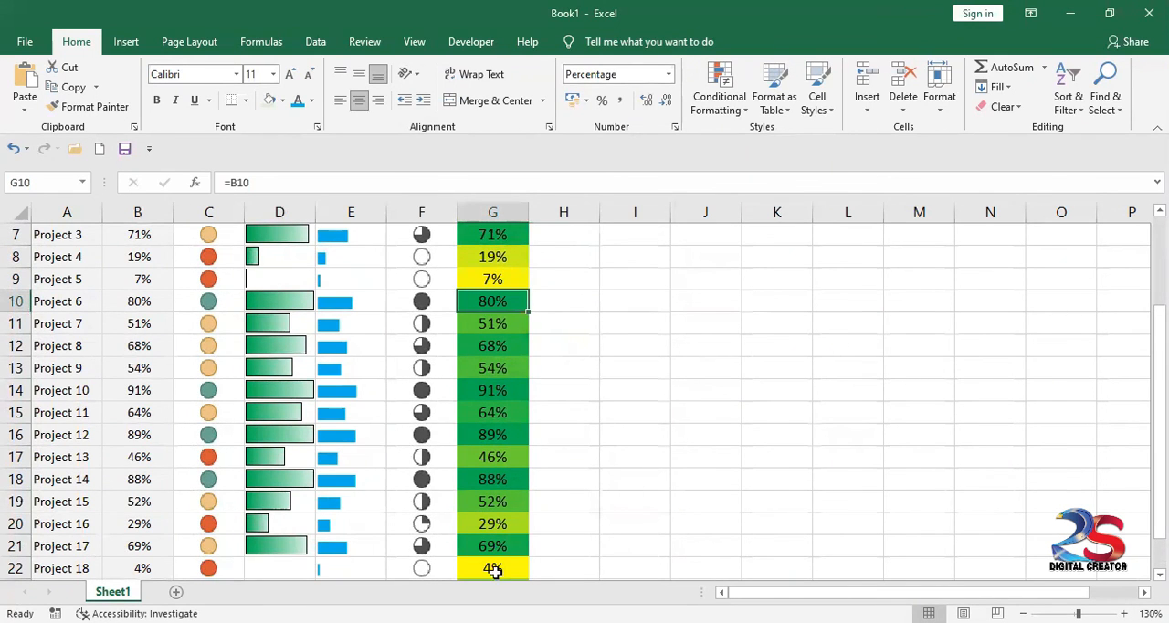
scroll(503, 417, up, 1)
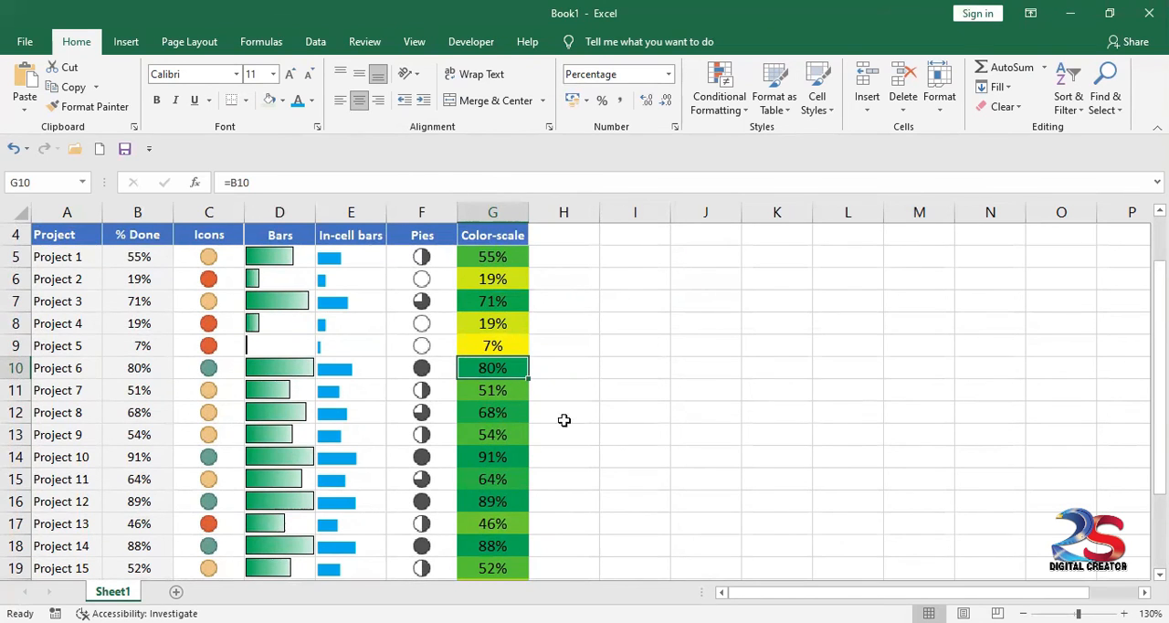
click(506, 412)
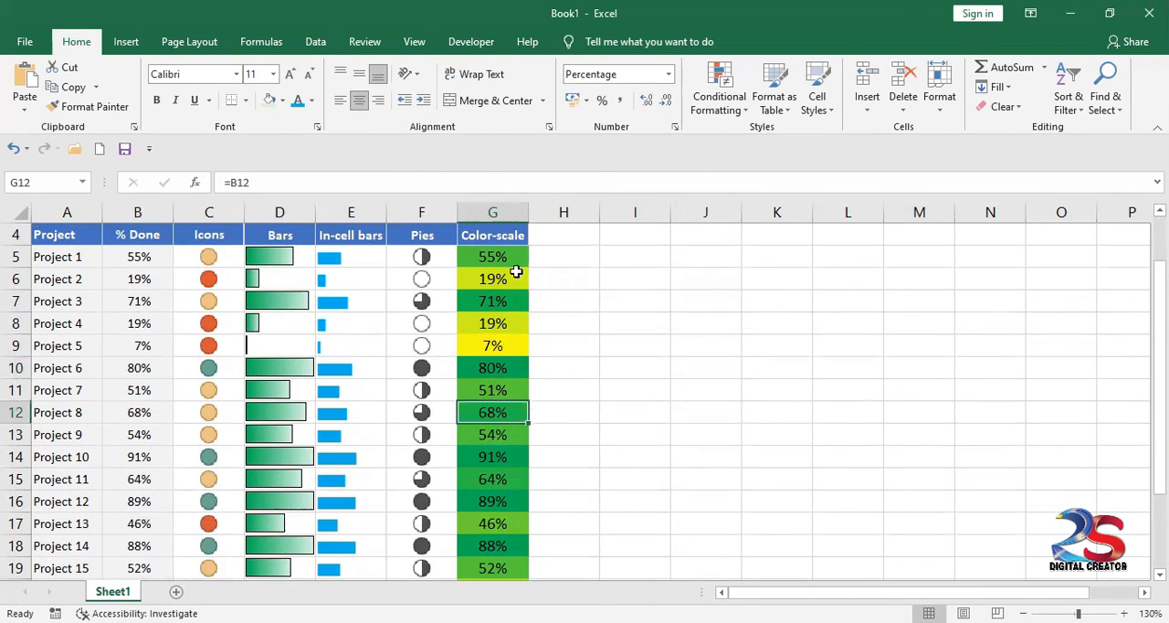
Step: Review the settings of the Graded Color Scale rule applied to G5:G24, leaving them as they are
click(513, 263)
click(741, 117)
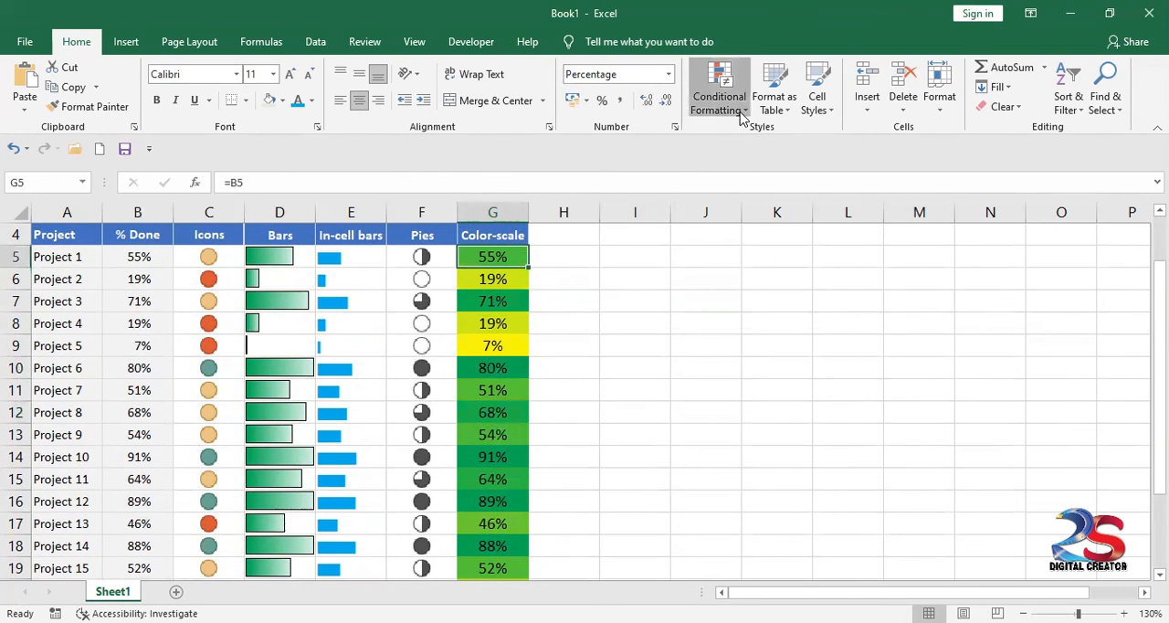
click(714, 361)
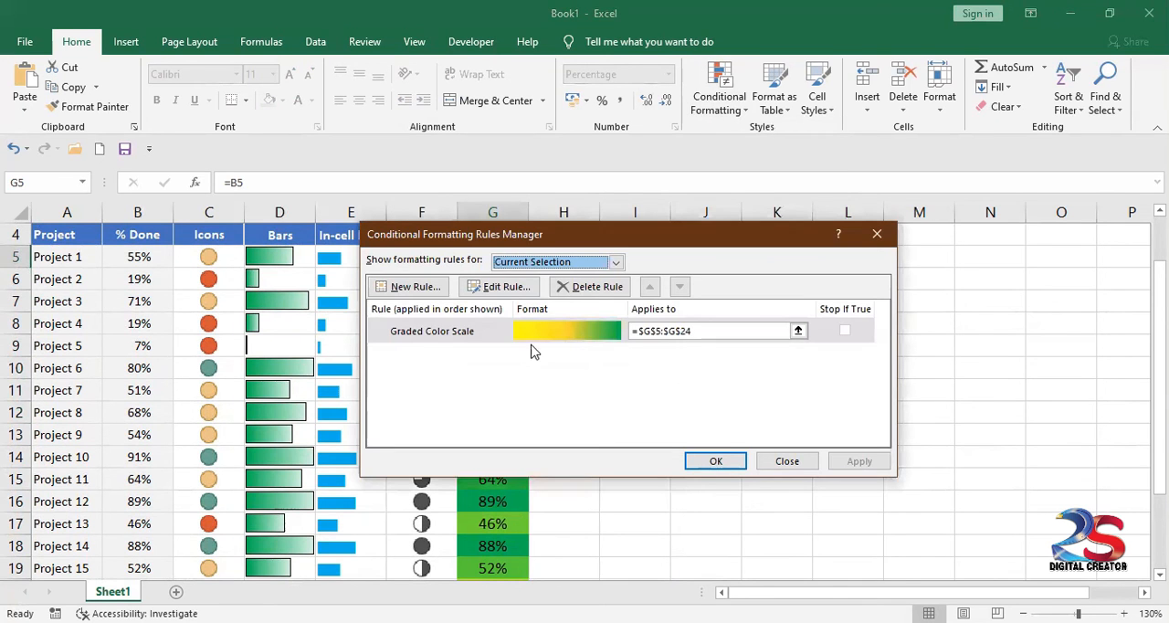
double_click(487, 331)
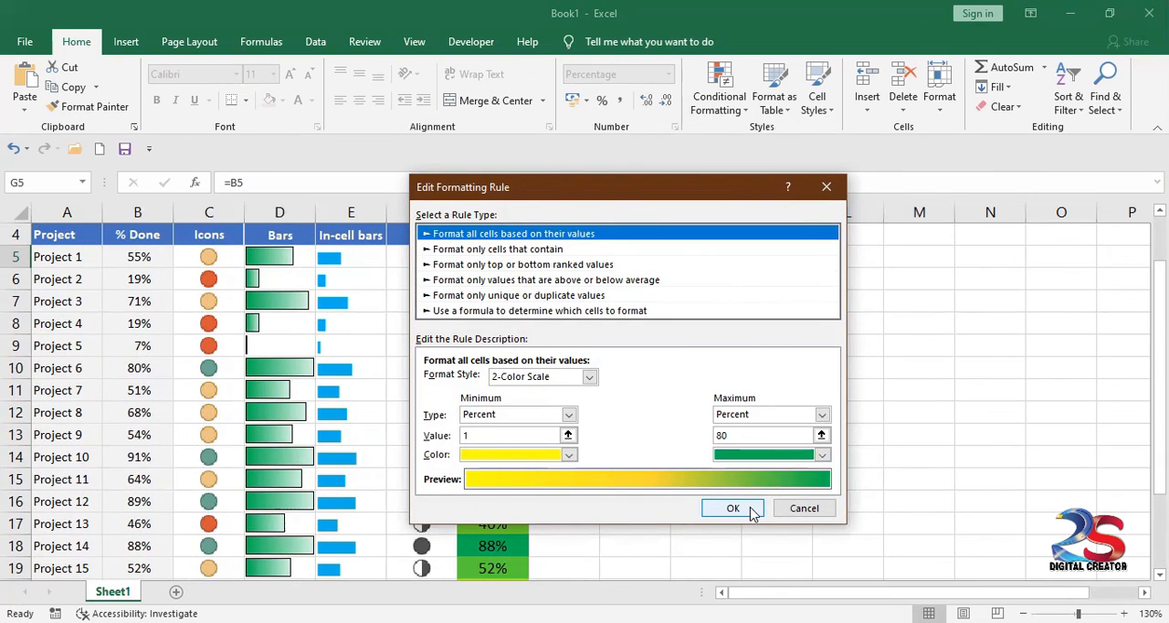
click(790, 508)
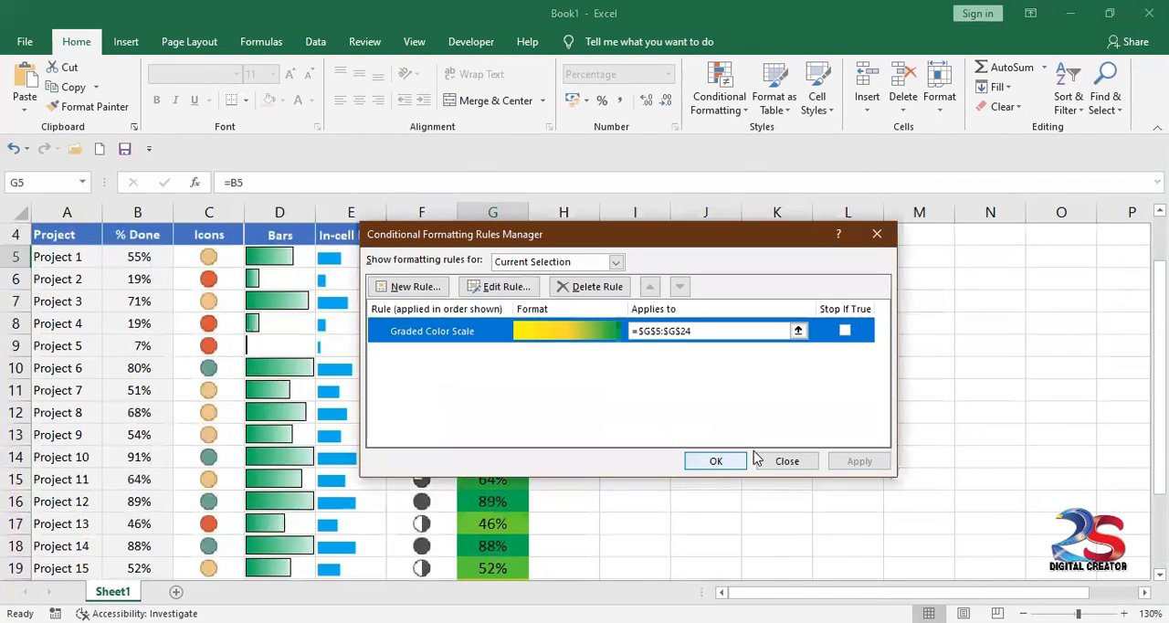
click(778, 462)
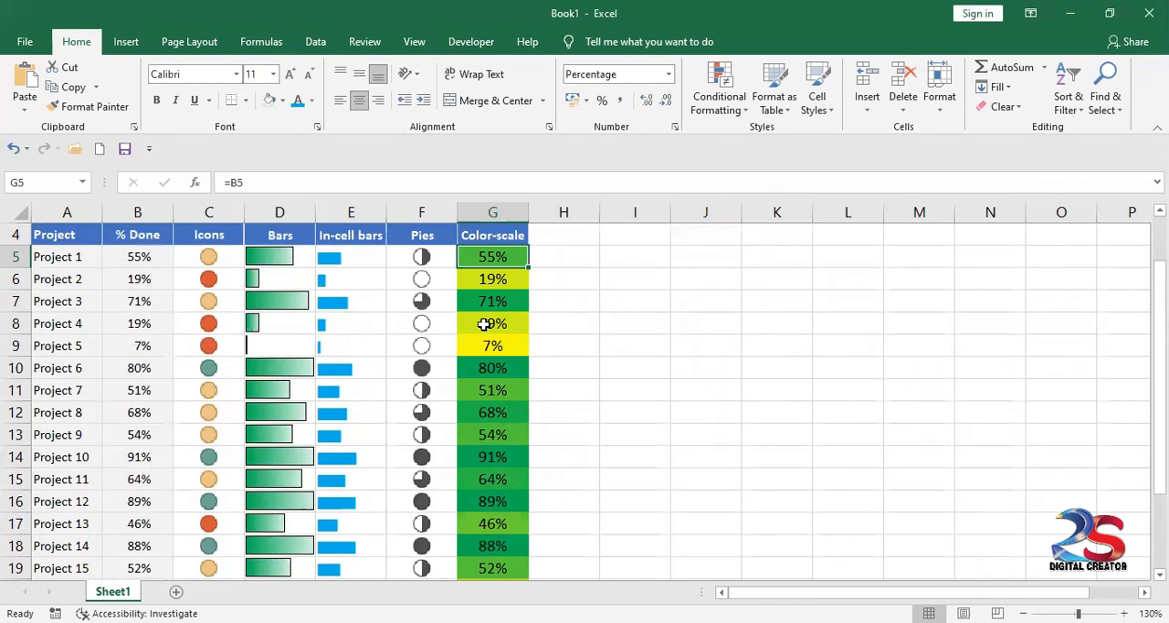
Step: Left-align the percentages in G5:G24 and reduce their font size to 9
click(340, 100)
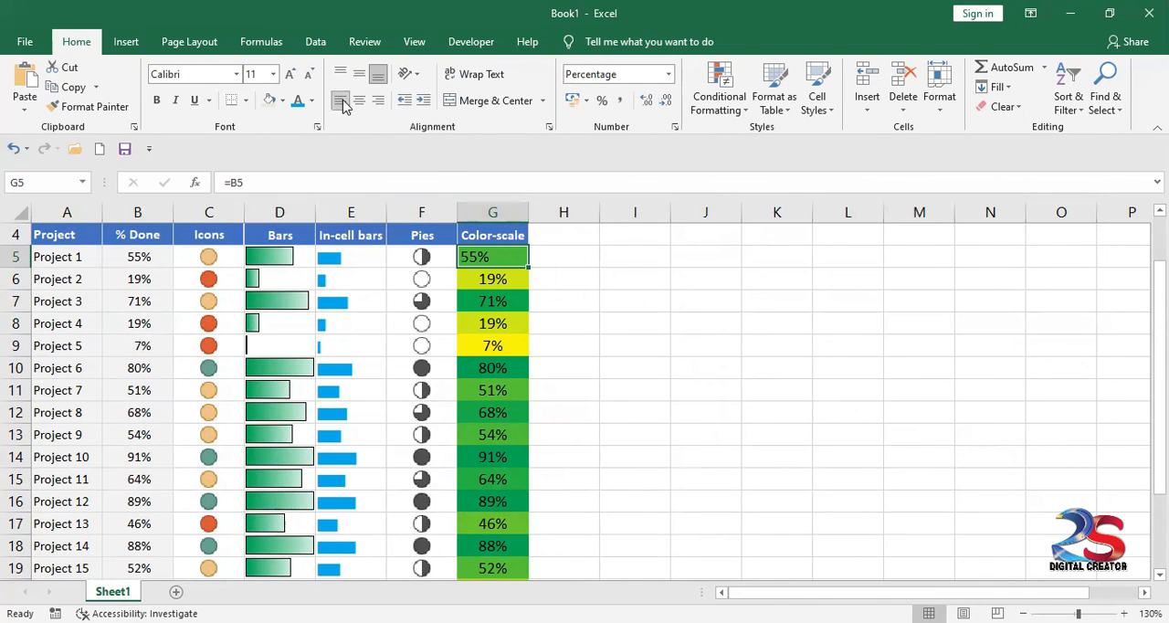
drag(501, 256, 492, 547)
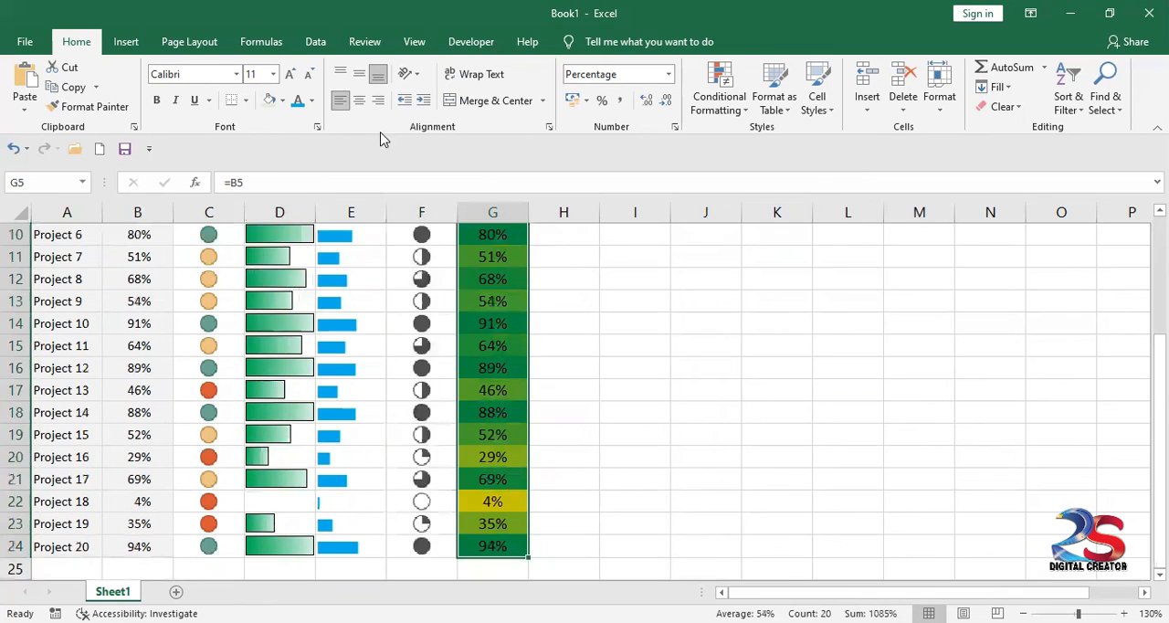
click(340, 101)
click(310, 75)
click(309, 75)
click(340, 100)
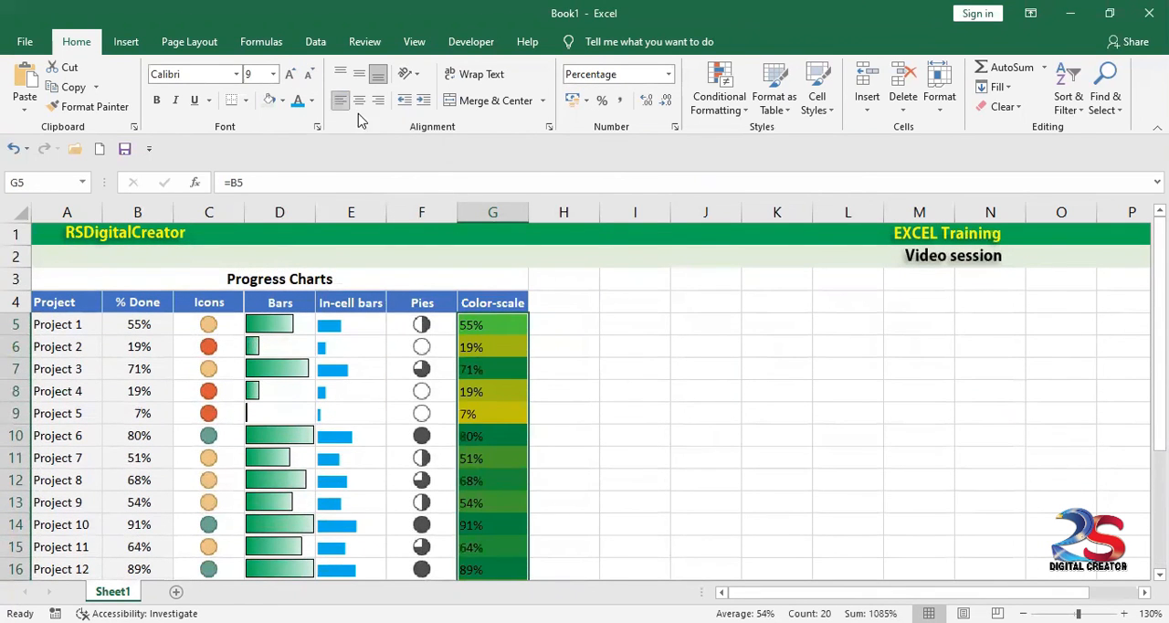
click(581, 377)
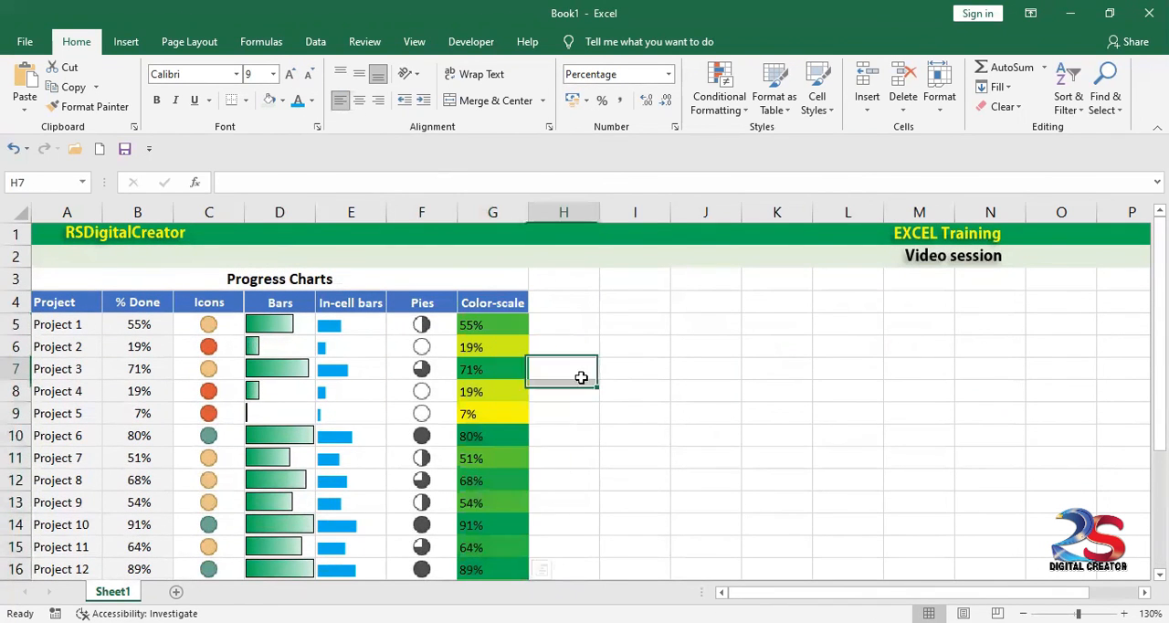
Step: Check the colour shading of individual cells down the Color-scale column, from Project 1 to Project 18
click(511, 330)
click(503, 415)
click(496, 526)
click(509, 547)
scroll(548, 529, down, 2)
click(480, 520)
click(480, 546)
click(488, 568)
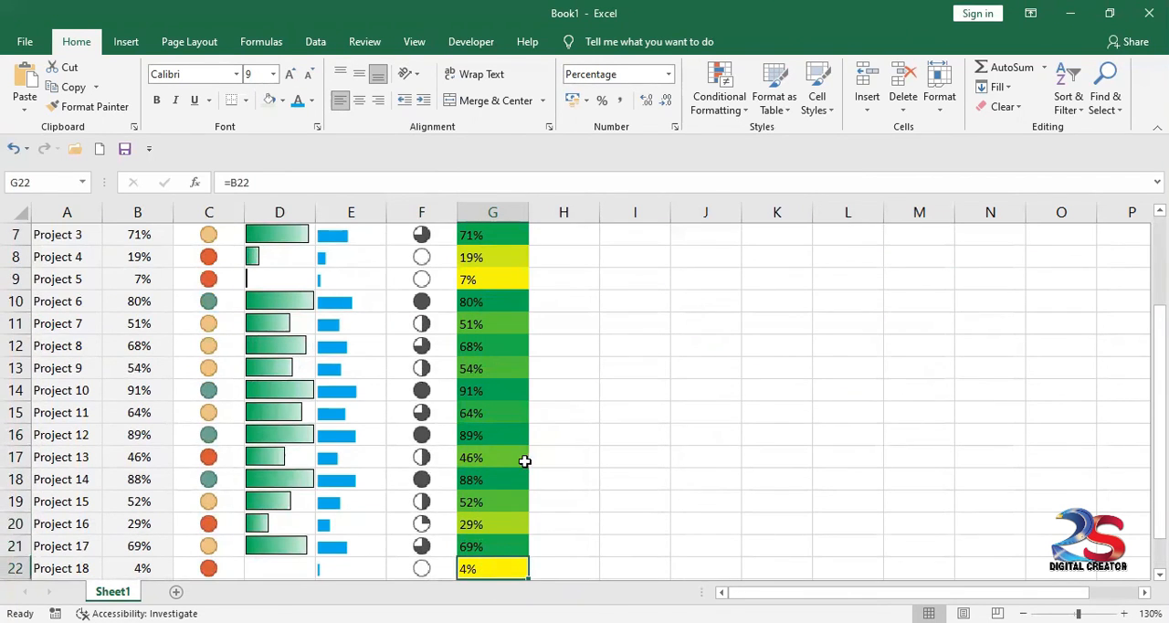
scroll(708, 399, up, 1)
scroll(708, 399, up, 1)
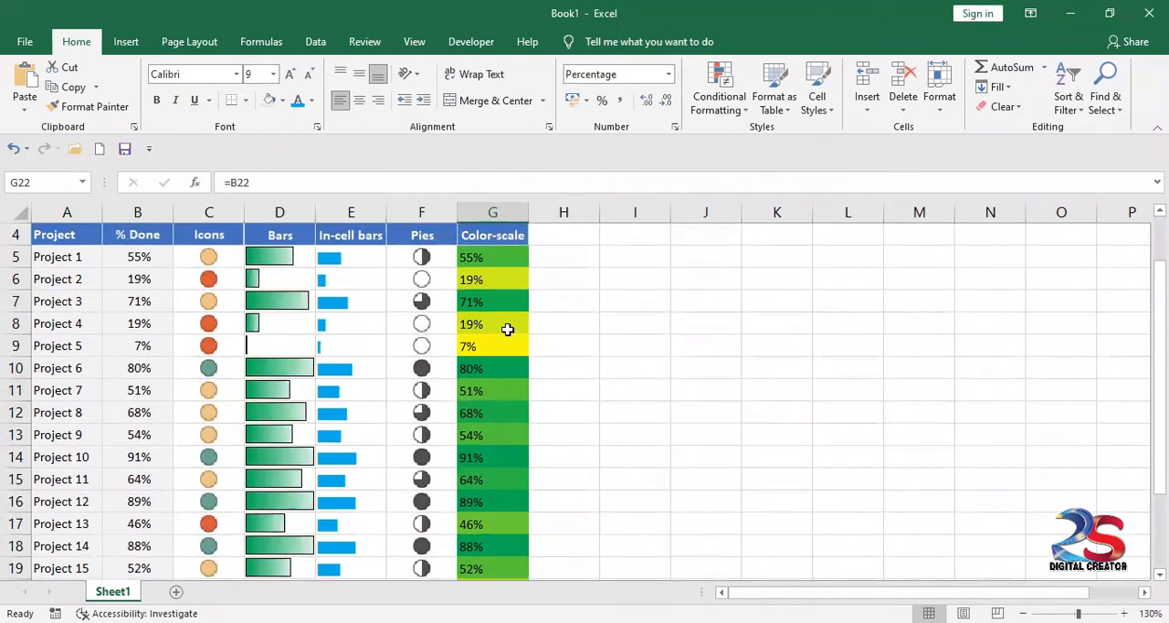
Step: Review the finished Pies, In-cell bars, Bars and Icons columns of the Progress Charts table
click(442, 239)
click(381, 234)
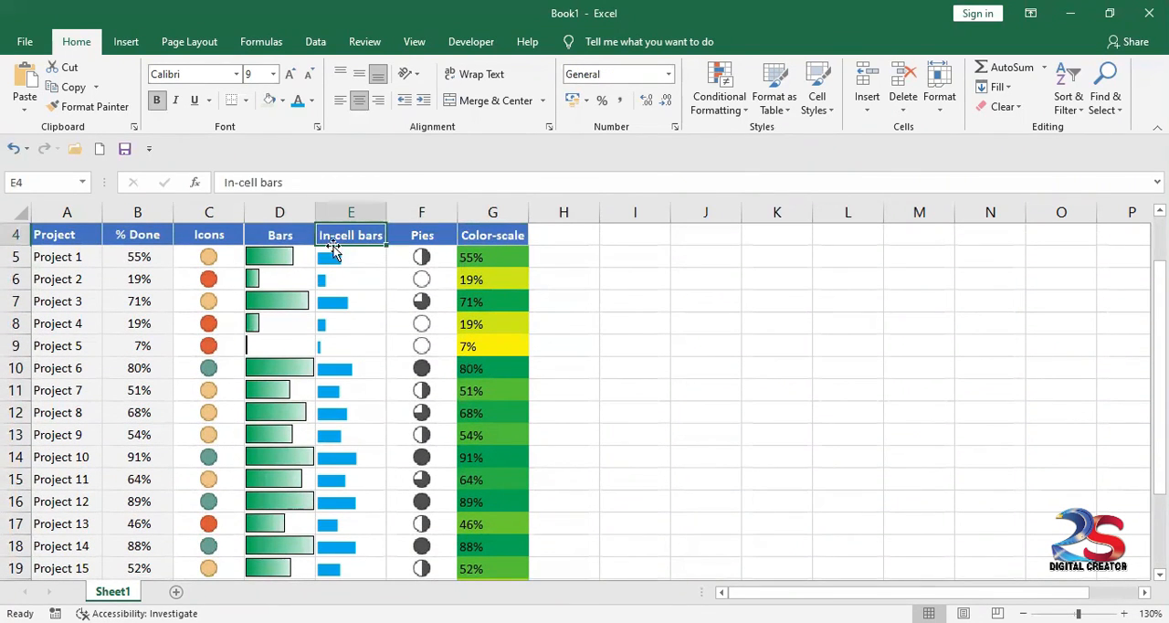
click(281, 241)
click(228, 236)
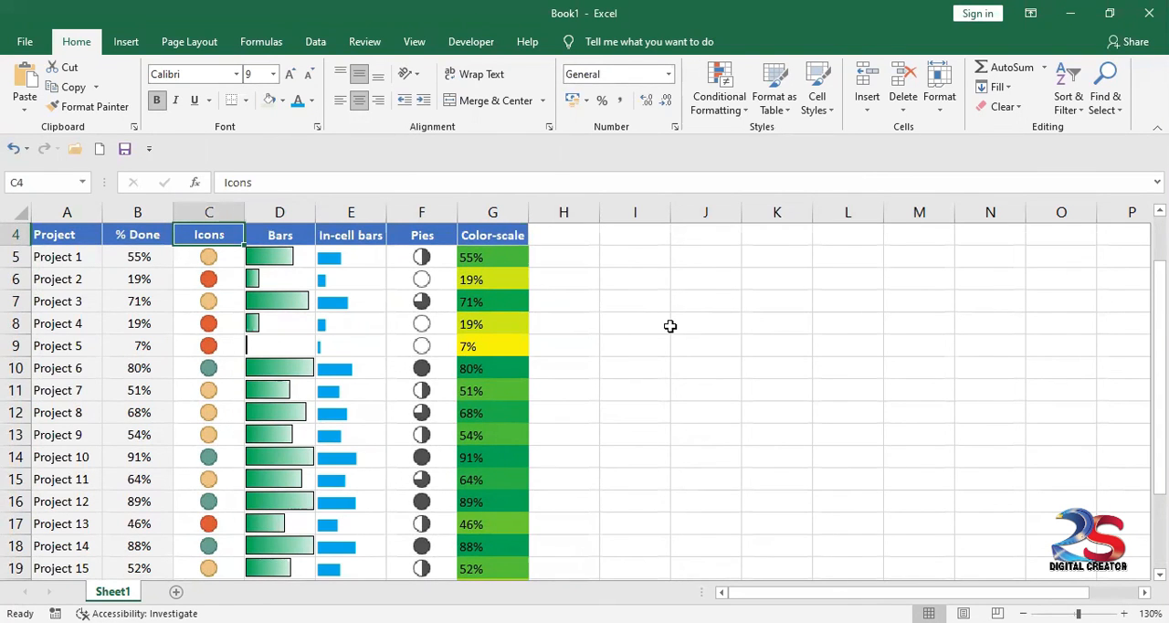
scroll(670, 326, up, 1)
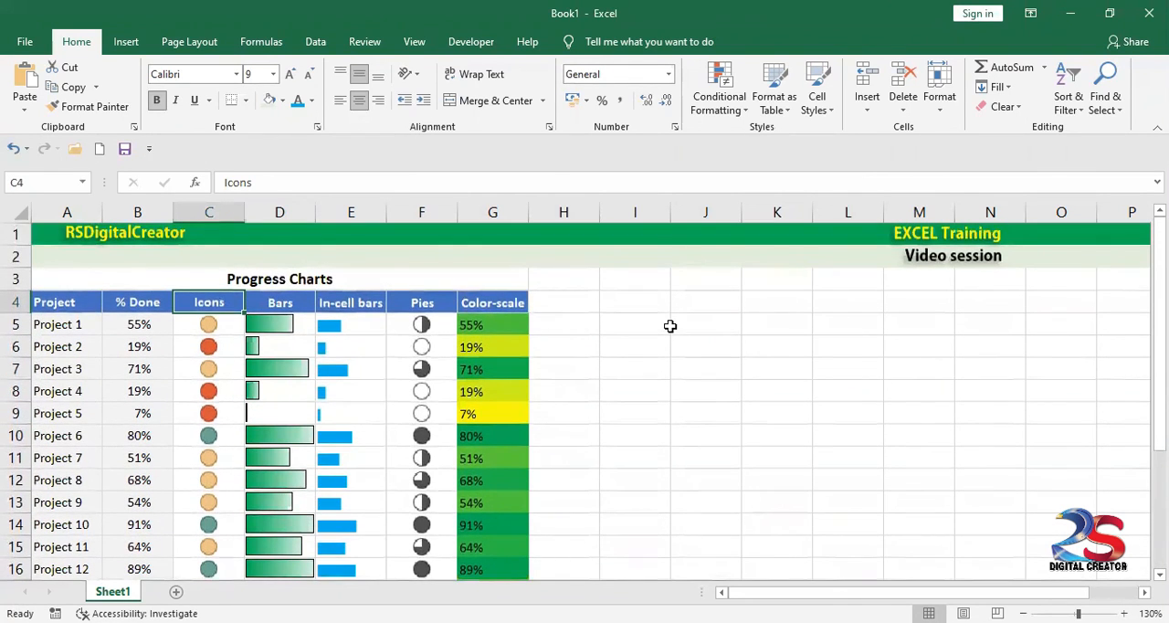